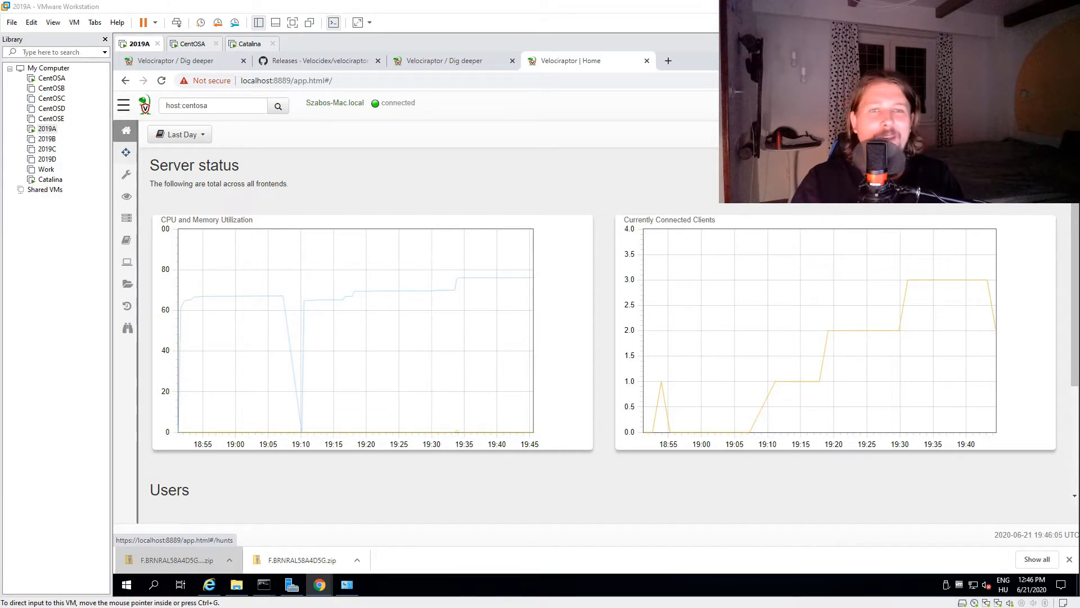
Step: Start a new hunt in the Hunt Manager and add the Windows.Applications.Chrome.History artifact to its collection
click(129, 155)
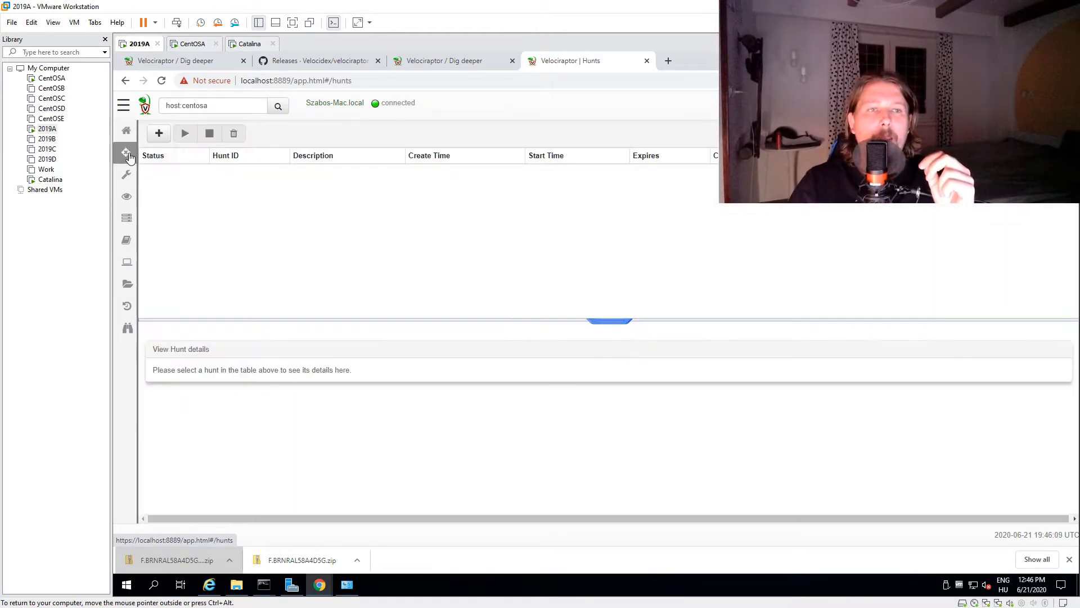
mouse_move(145, 162)
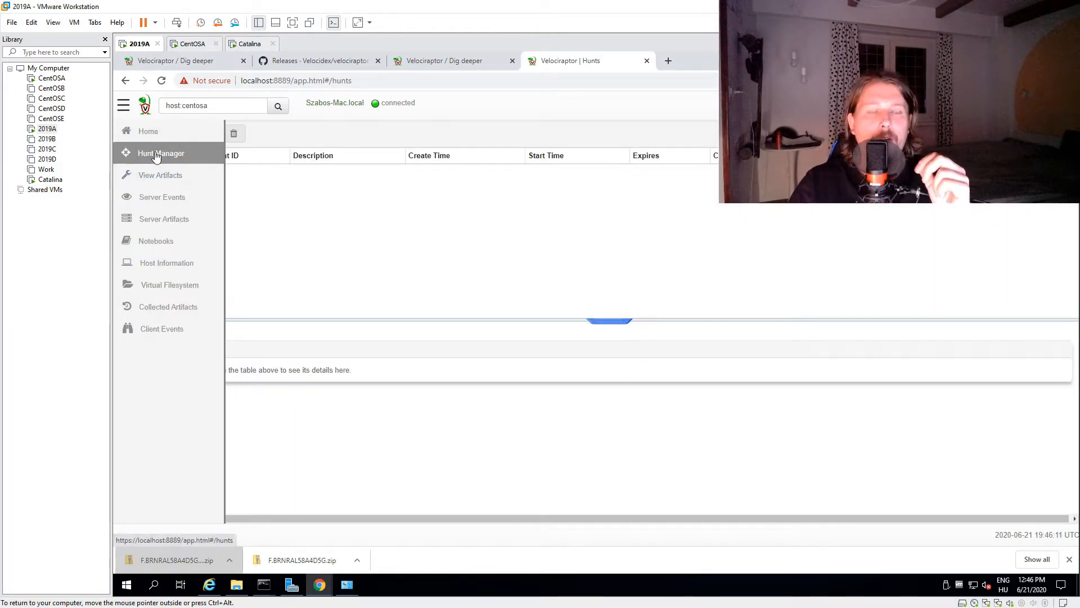
click(159, 134)
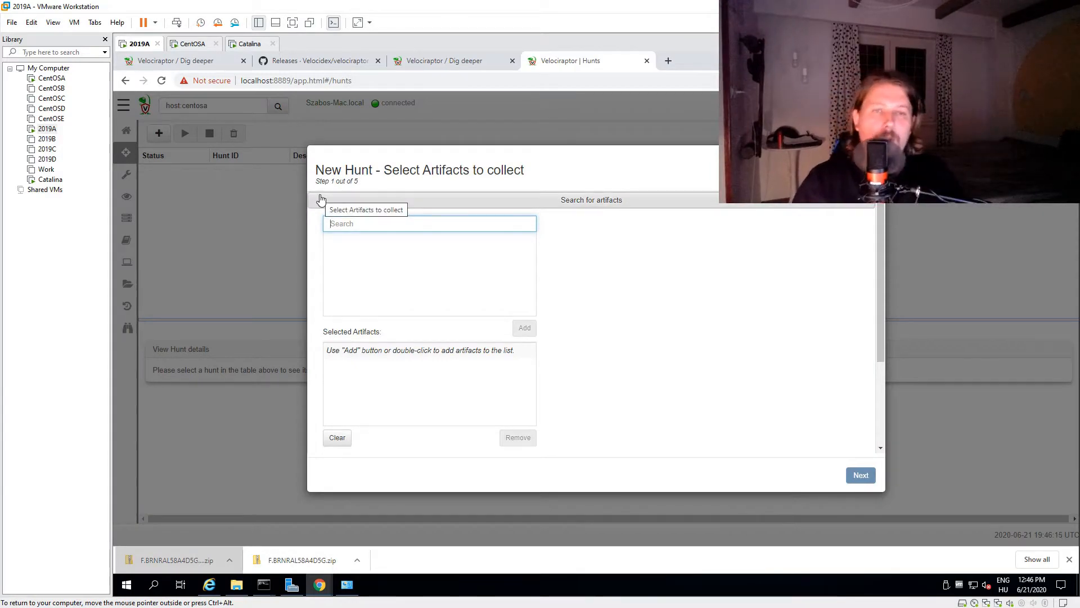
text(Windo)
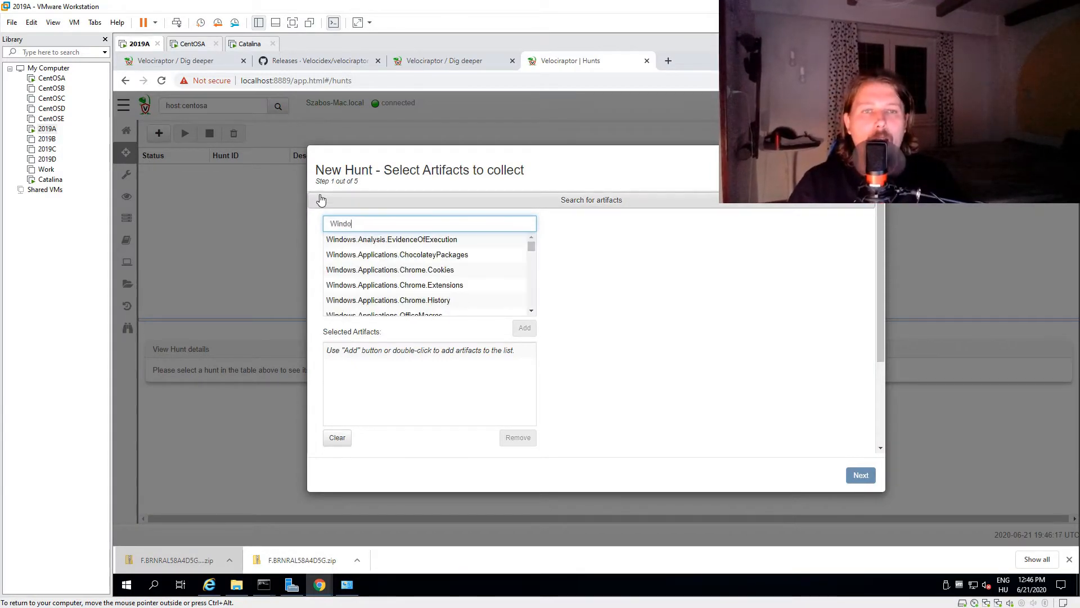
text(ws)
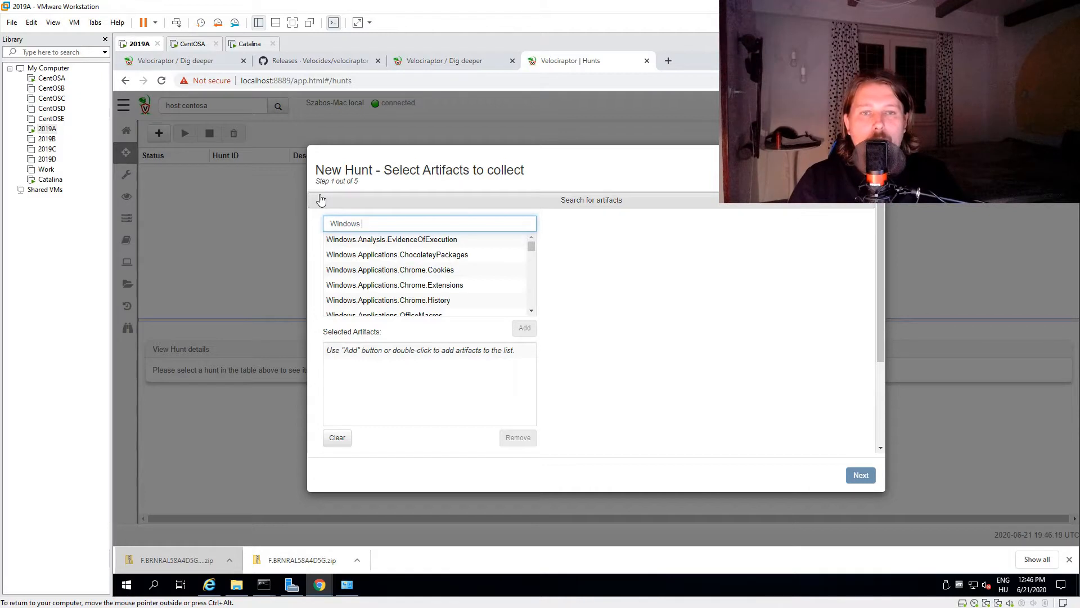
click(417, 302)
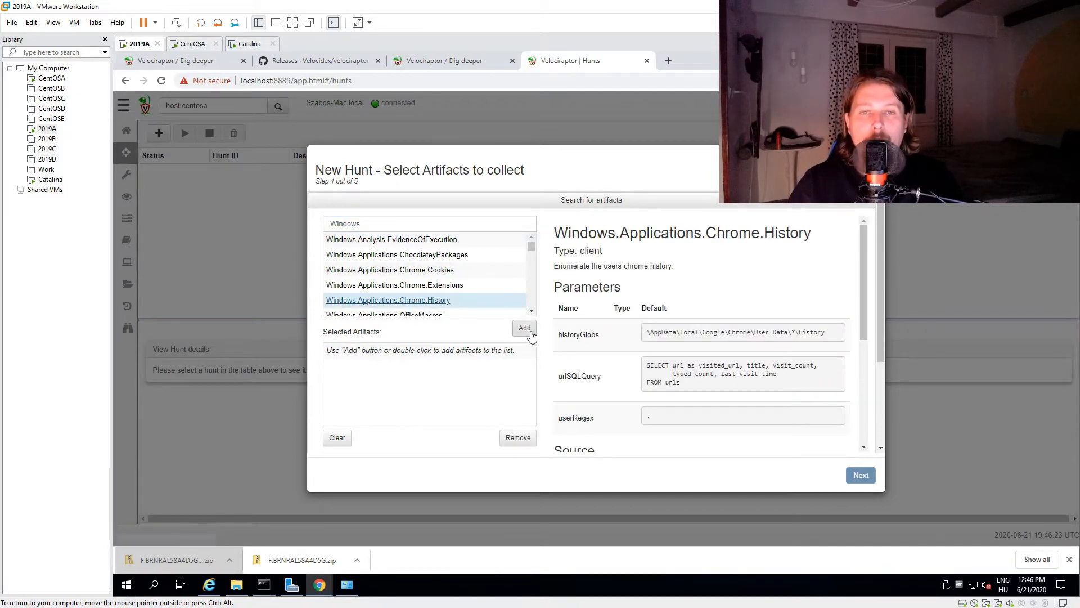
click(526, 332)
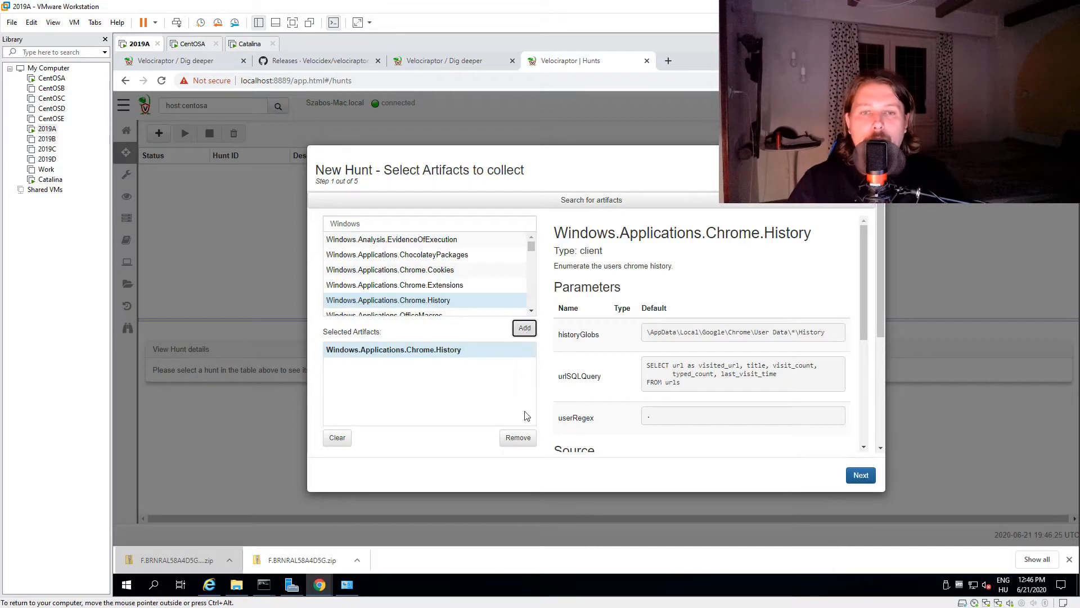
click(860, 475)
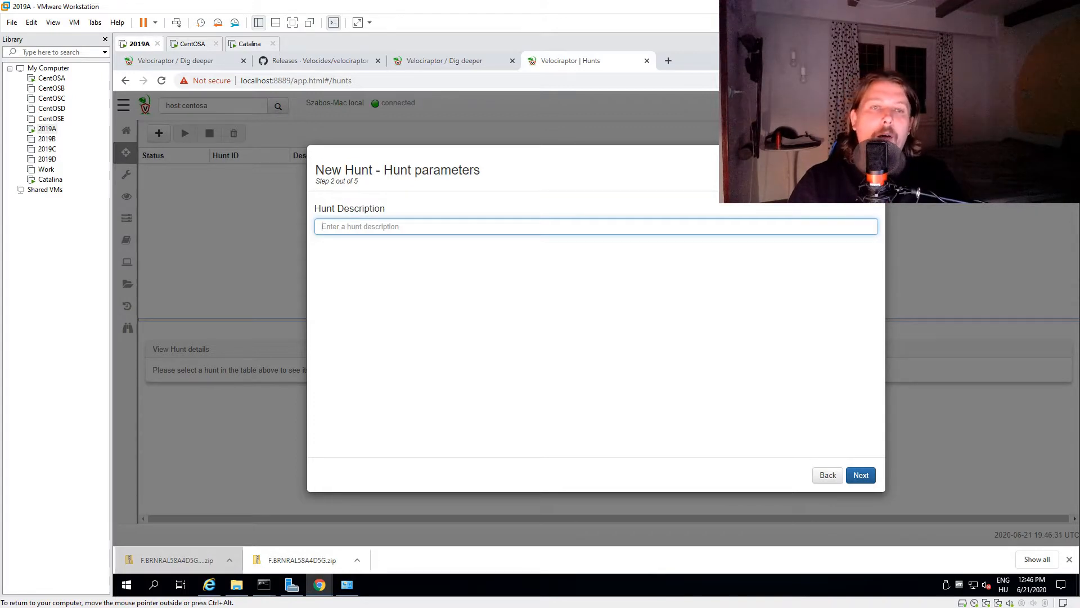
Step: Set the hunt description to "Suspicious Chrome Activity"
text(Sus)
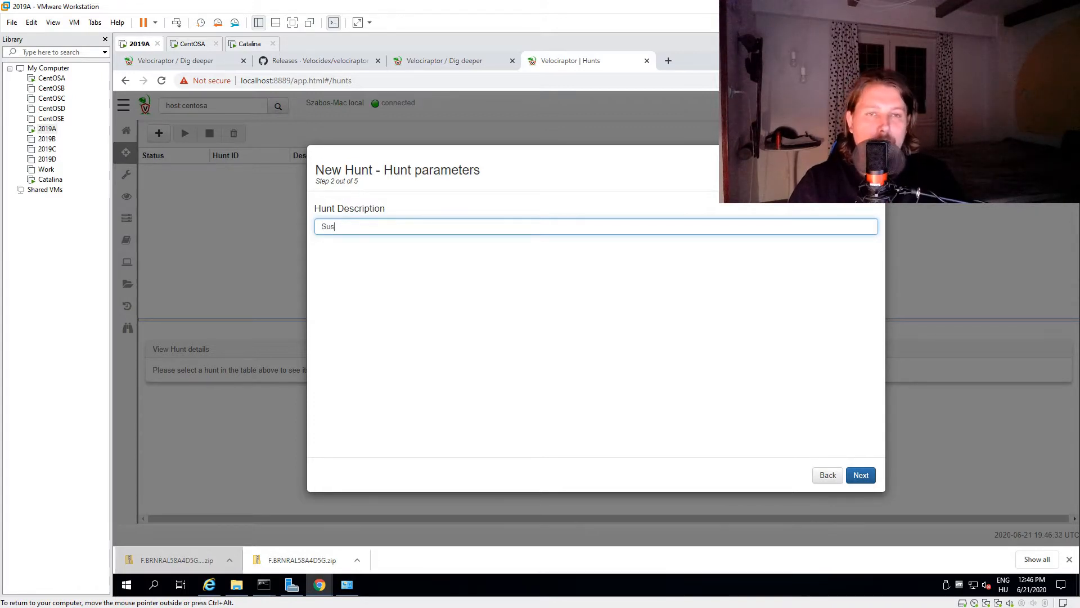
text(picio)
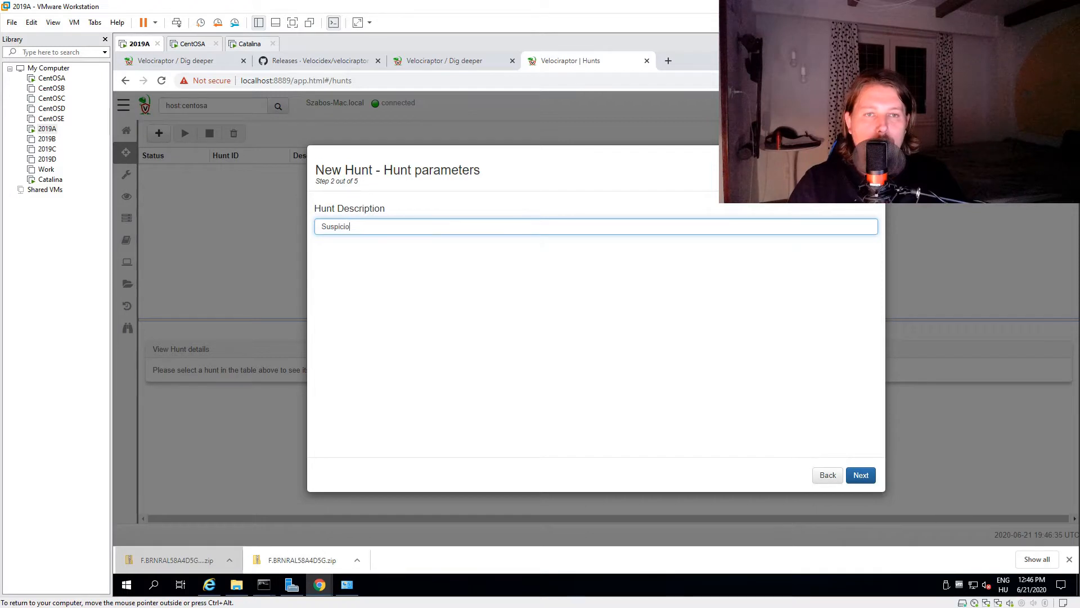
text(us Chrome Activity)
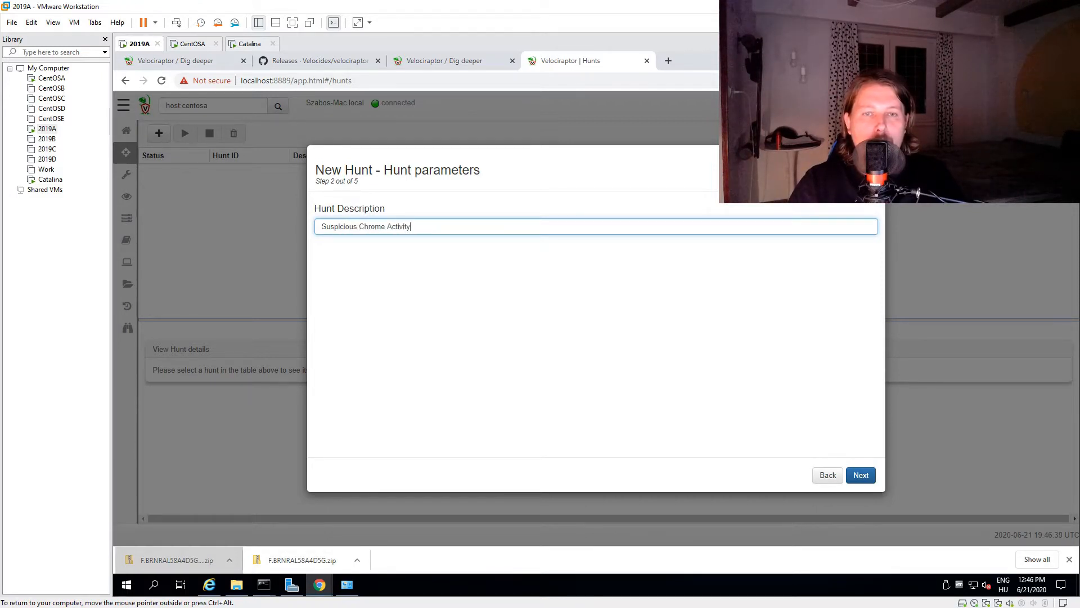
click(860, 475)
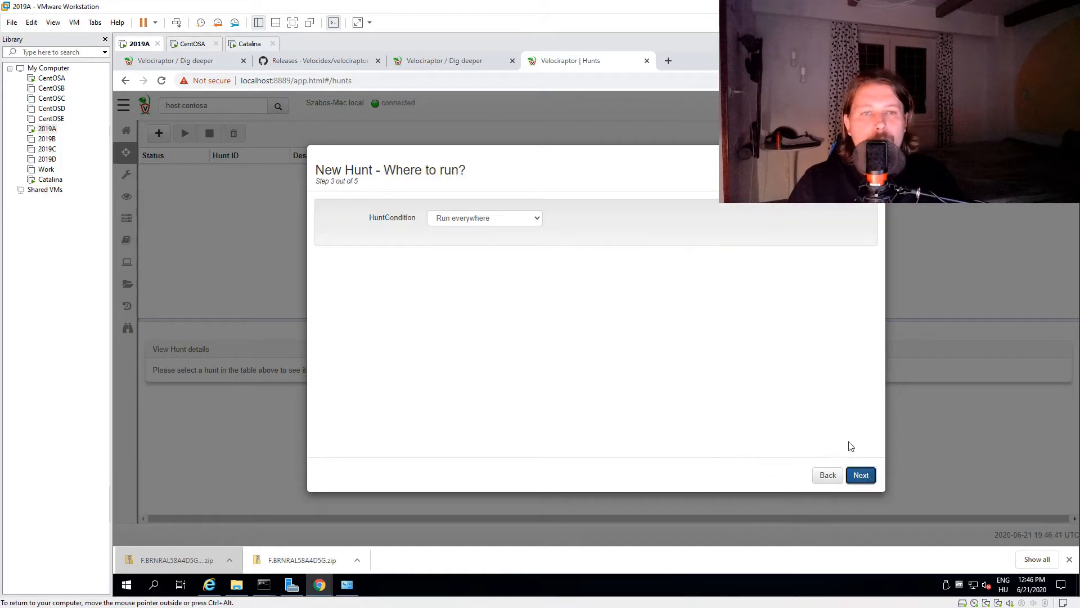
Step: Set the hunt condition to Operating System with Windows as target OS, and create the hunt
click(509, 219)
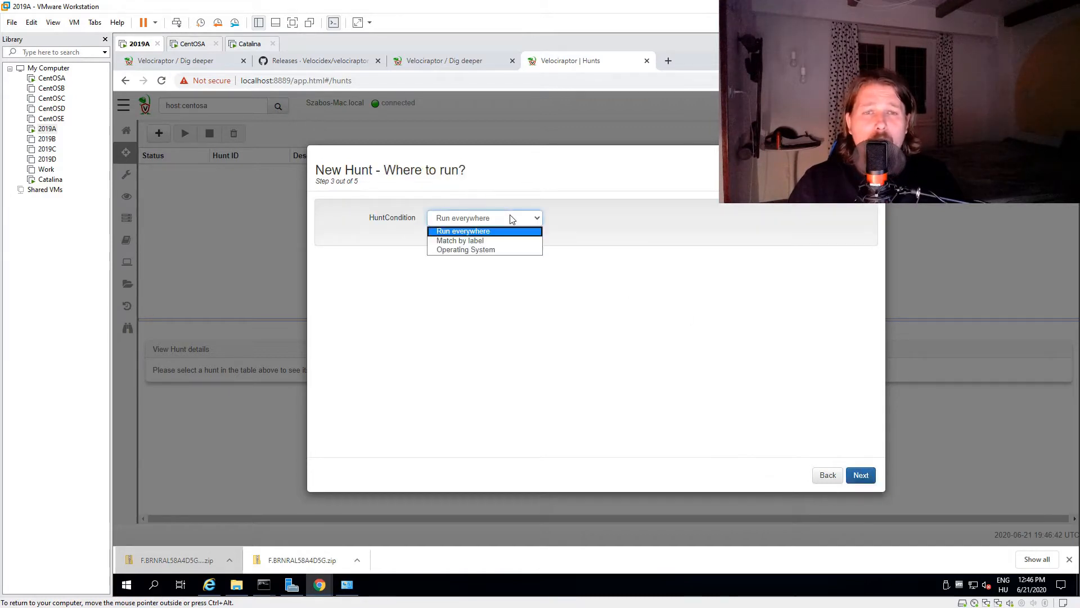
click(510, 249)
click(487, 246)
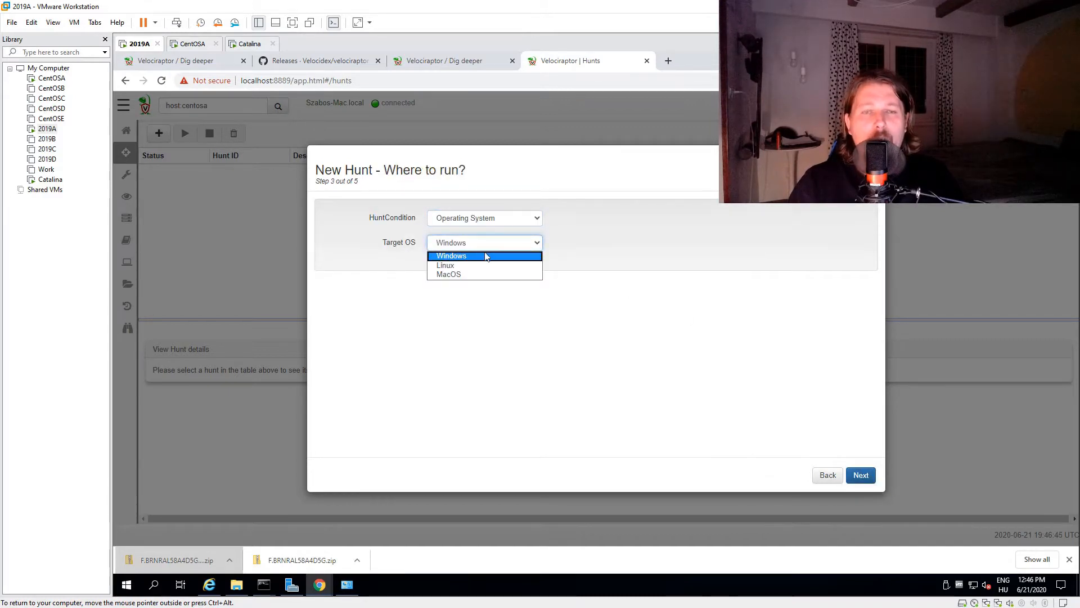
click(487, 256)
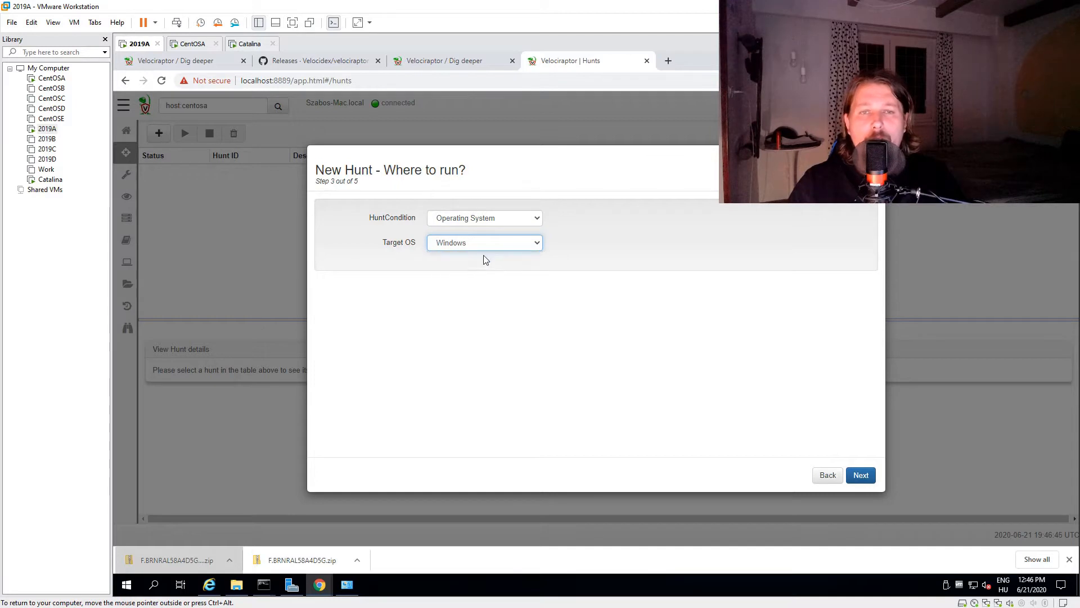
click(854, 476)
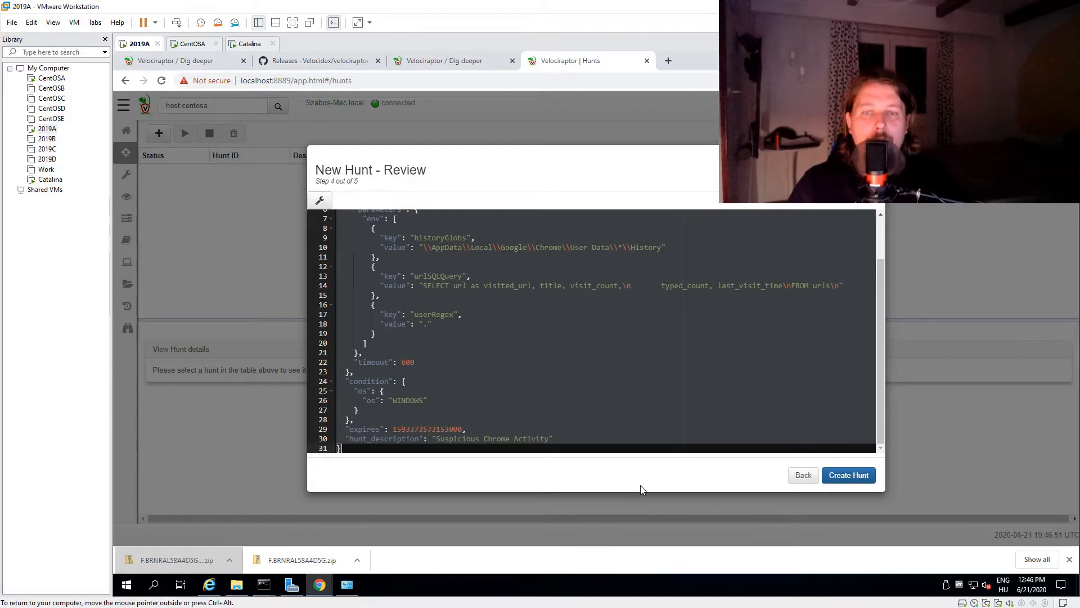
click(853, 476)
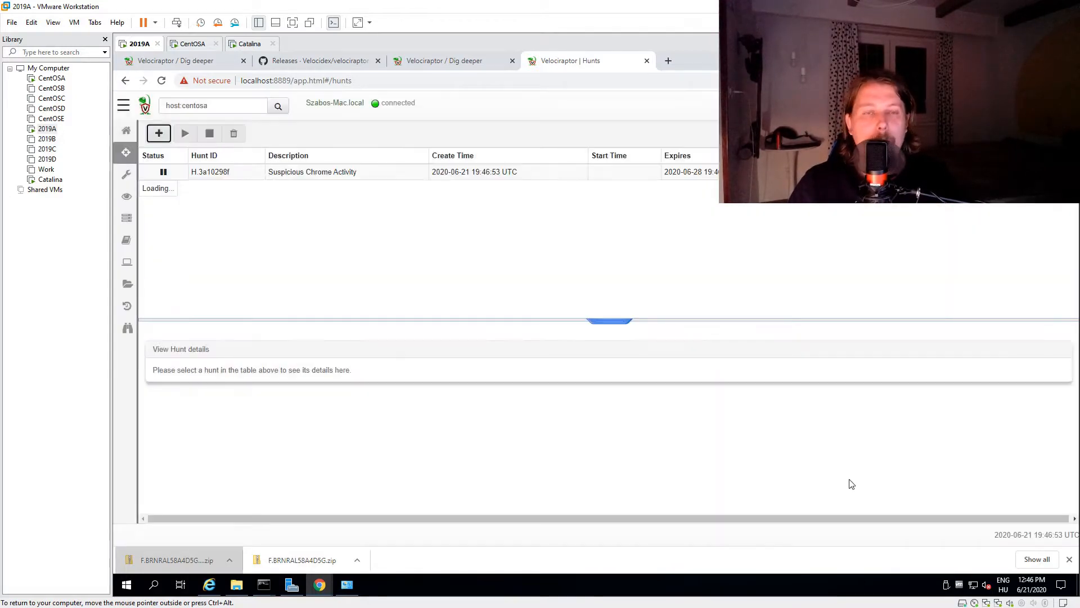
Step: Run the paused Suspicious Chrome Activity hunt and approve its start
click(239, 178)
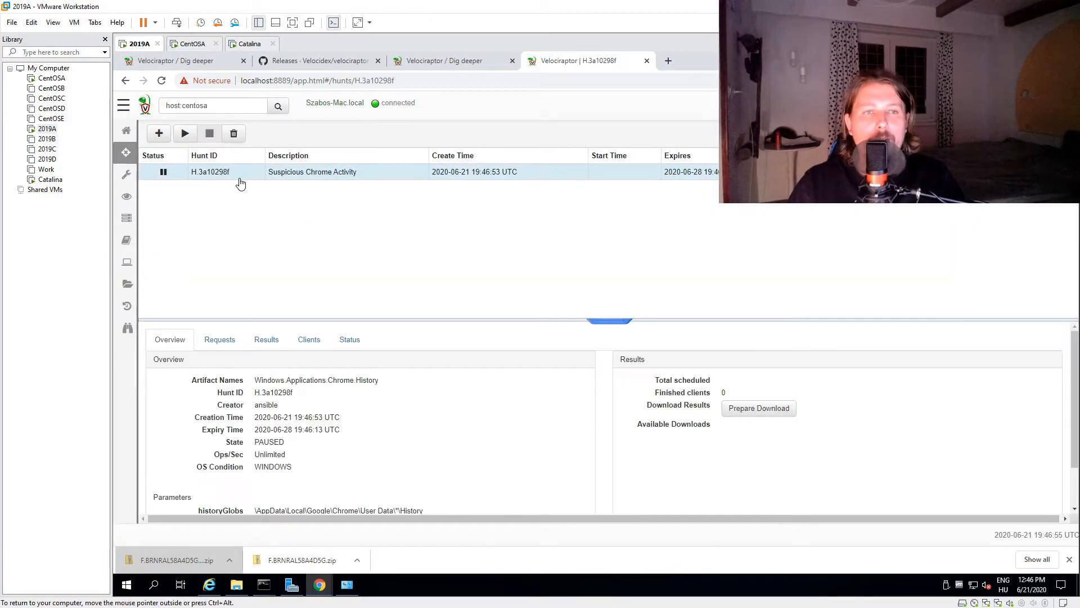
click(185, 133)
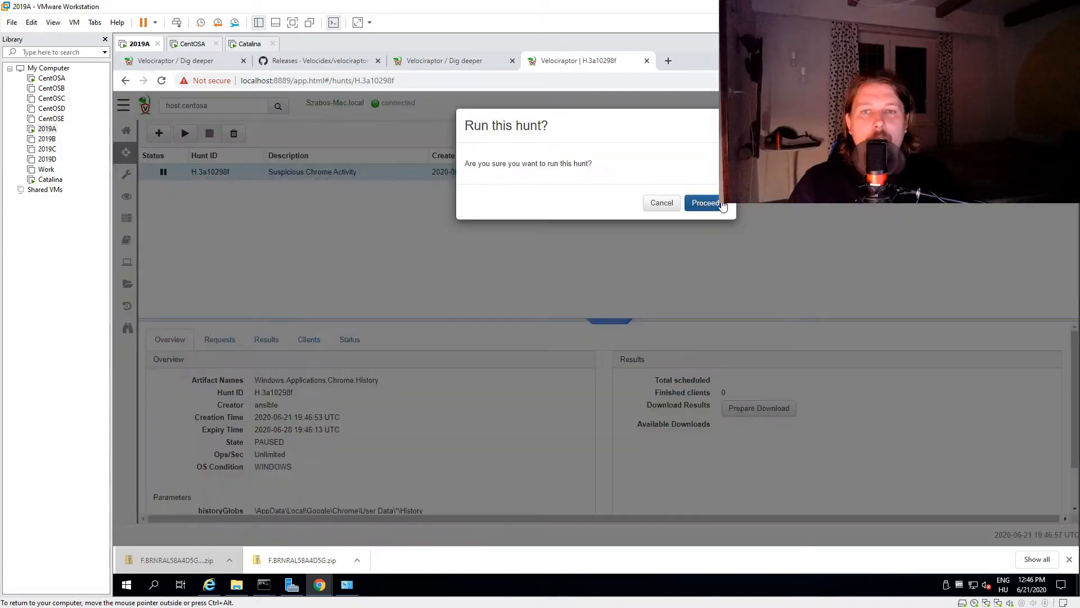
click(714, 204)
click(703, 207)
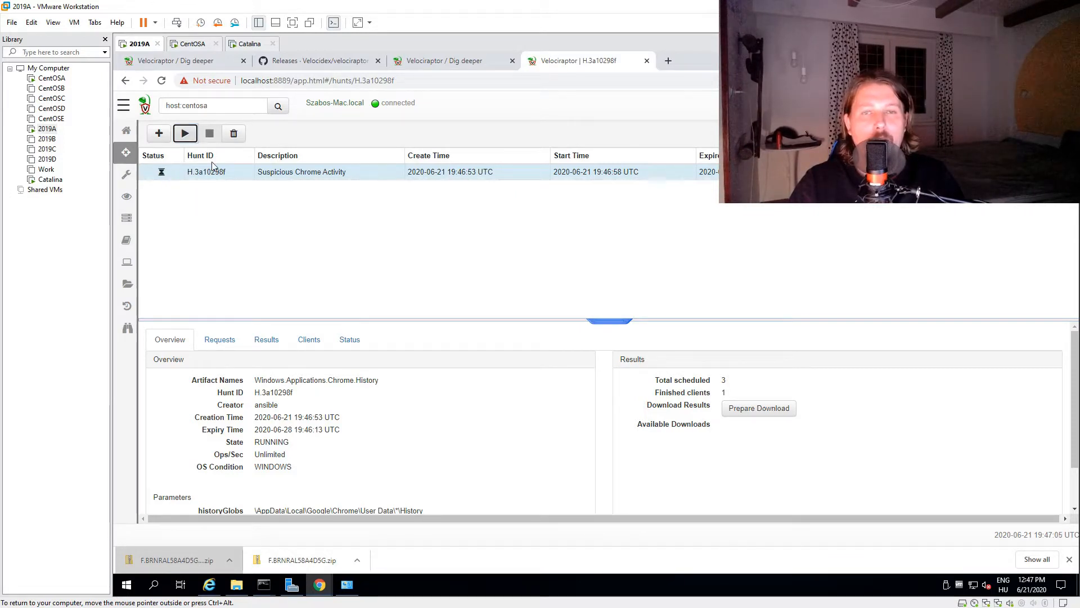
Step: Search the clients for host:2019a
double_click(195, 105)
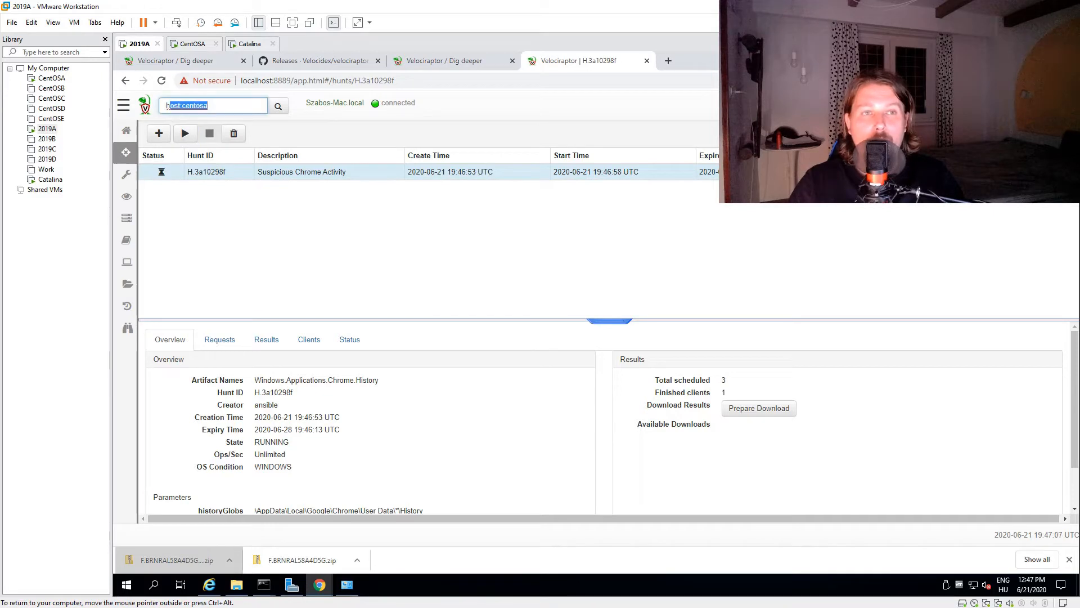
key(shift+Left)
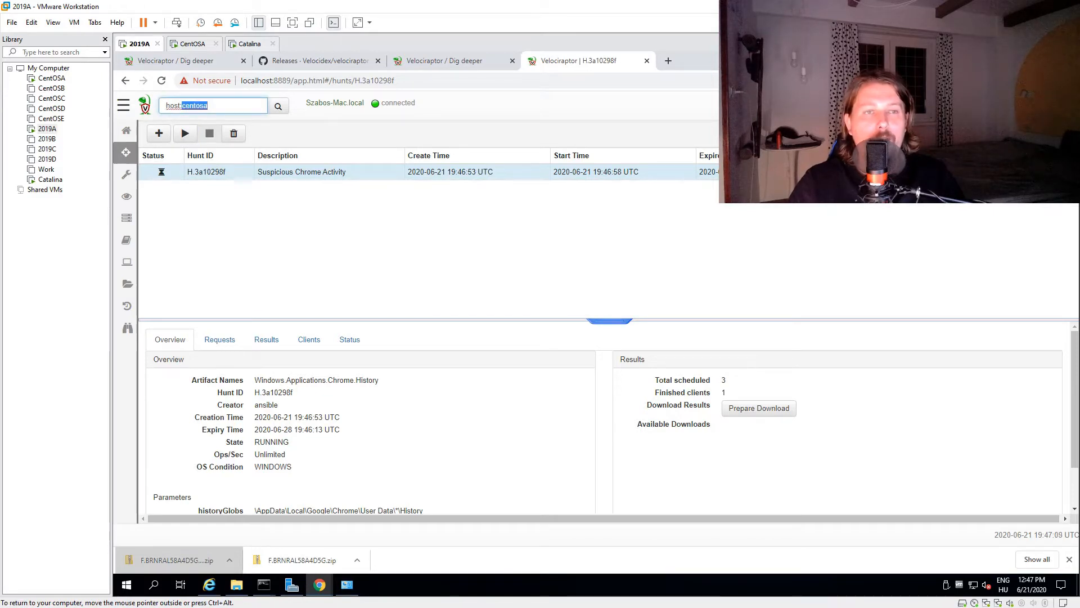
key(BackSpace)
key(BackSpace)
text(:)
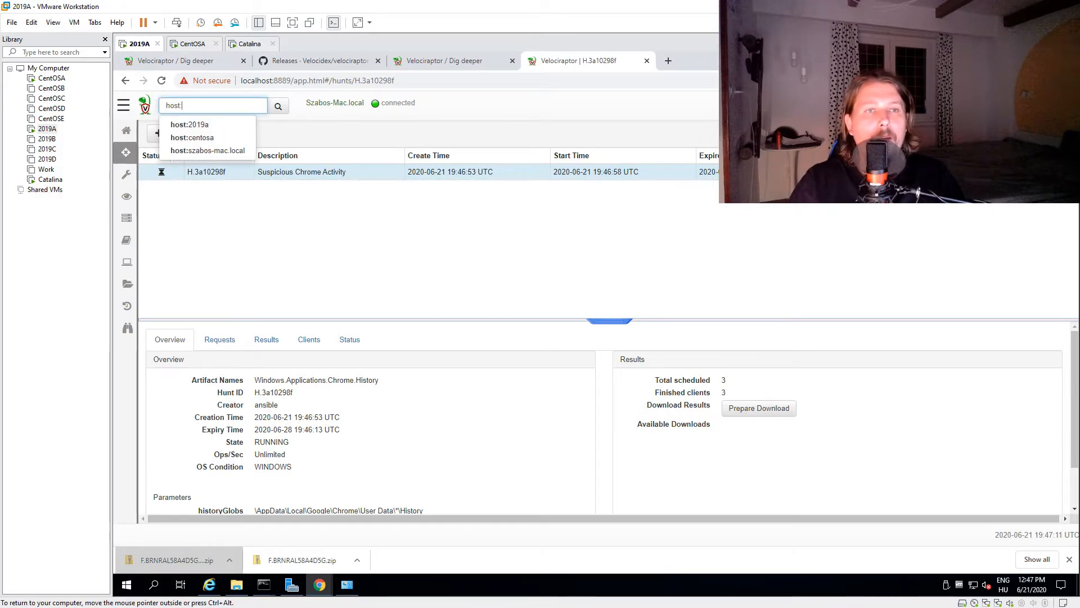
key(Down)
key(Return)
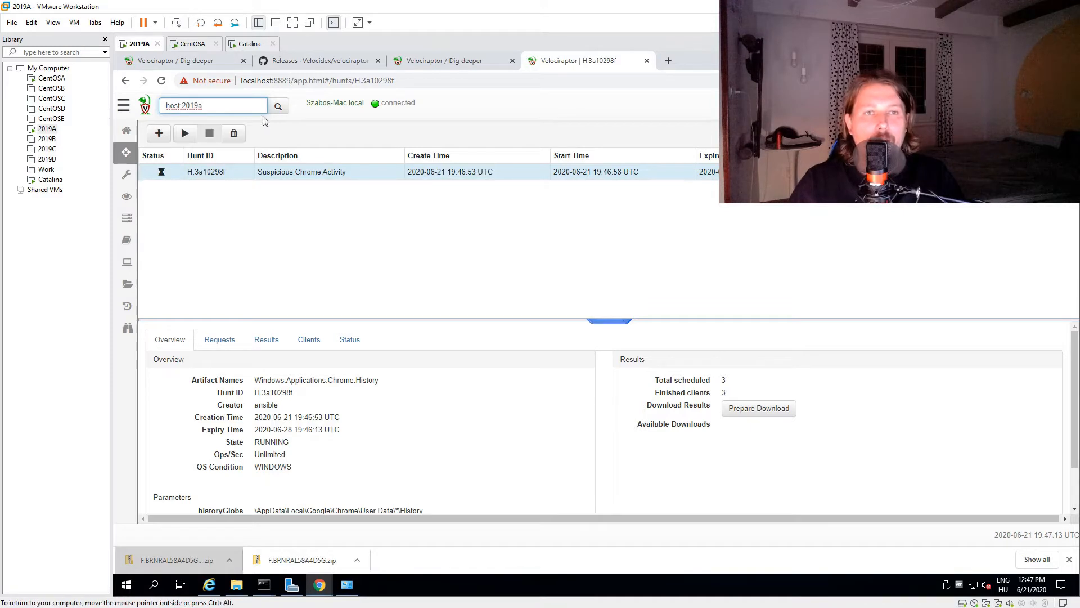
click(278, 108)
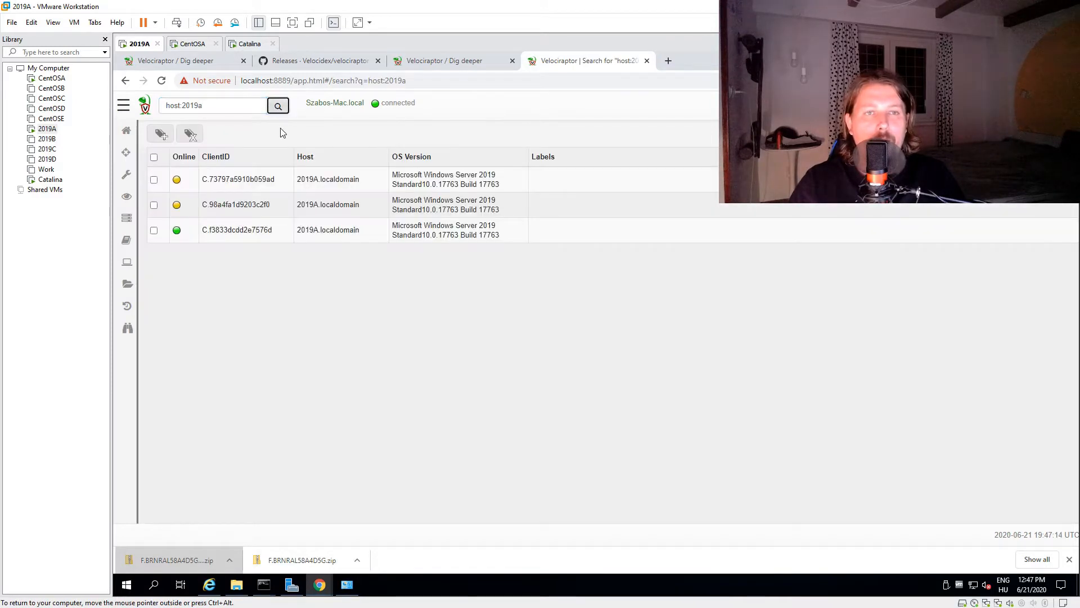
Step: Open the online 2019A.localdomain client and review its client ID, agent version, agent name and last-seen time
click(253, 234)
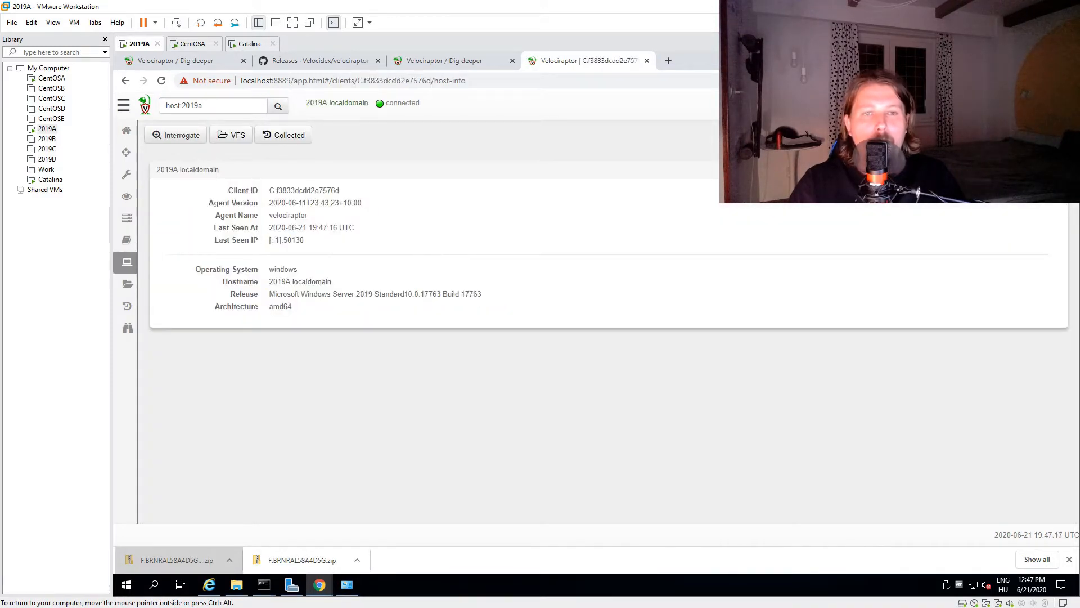
drag(307, 227, 414, 234)
click(451, 241)
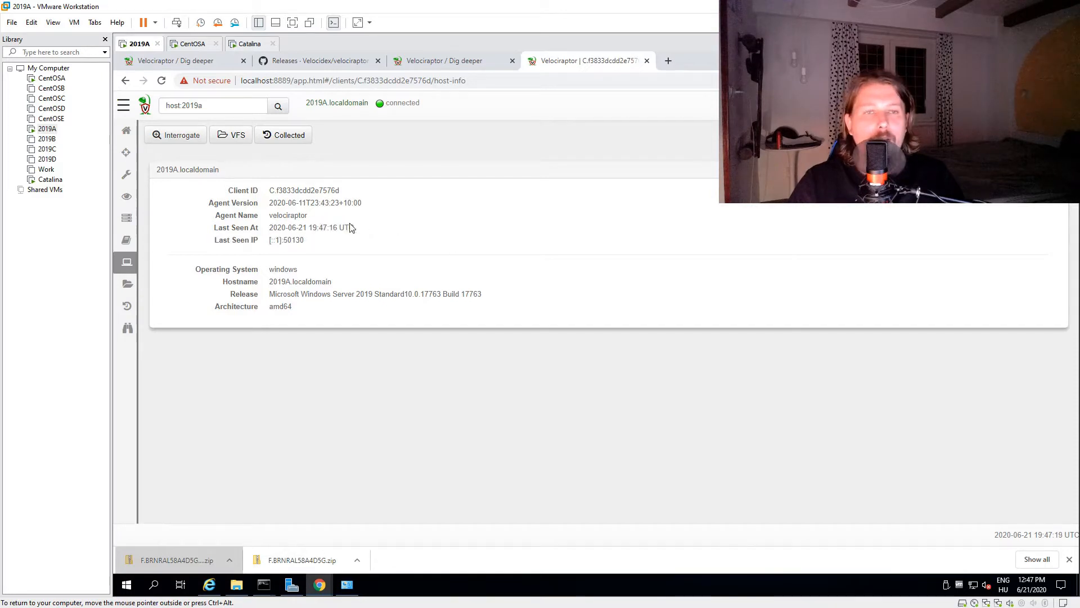
drag(349, 227, 255, 190)
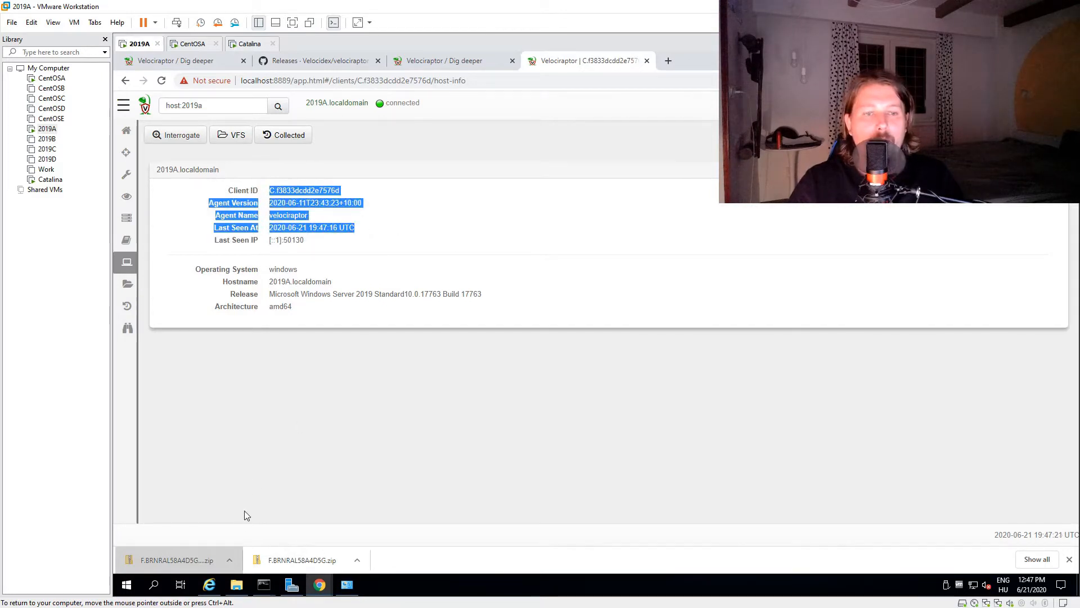
mouse_move(267, 587)
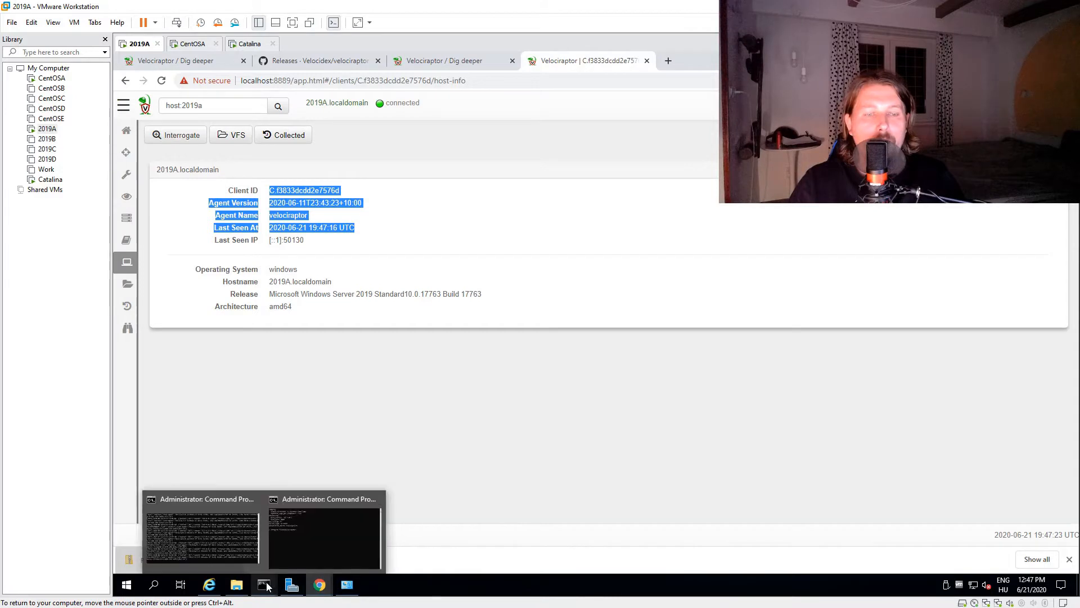
click(504, 265)
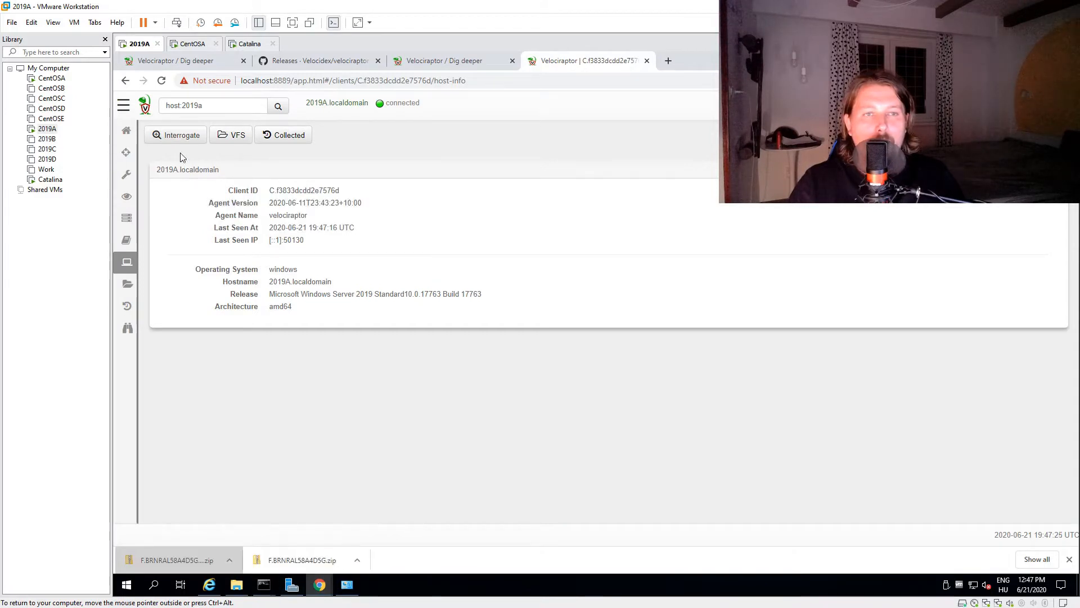
Step: Open the Suspicious Chrome Activity hunt's results and examine the first entry's user, history file path and visited URL
click(126, 152)
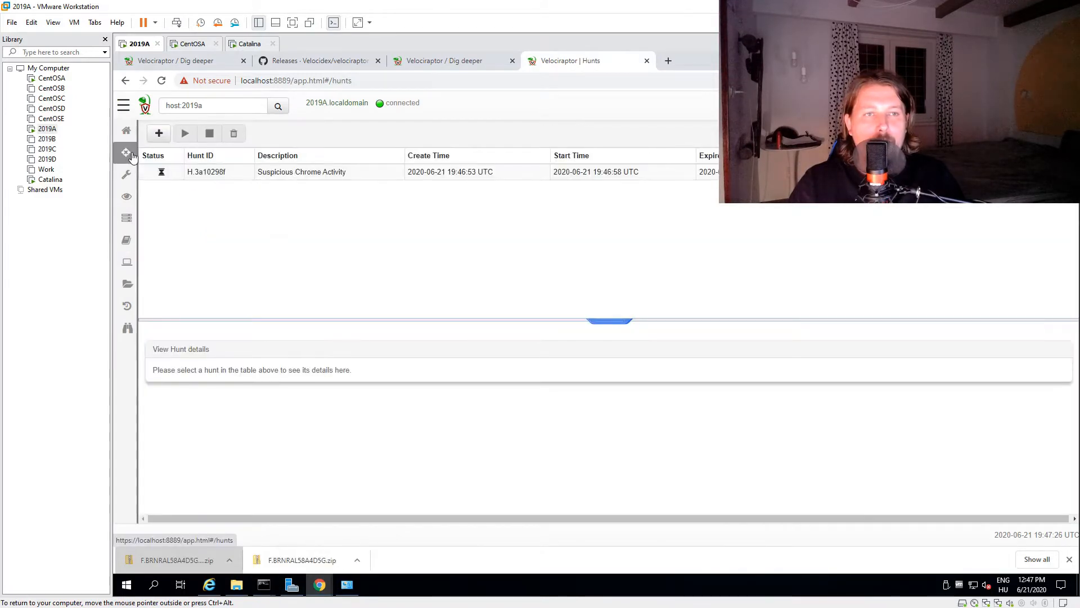
click(215, 172)
click(269, 340)
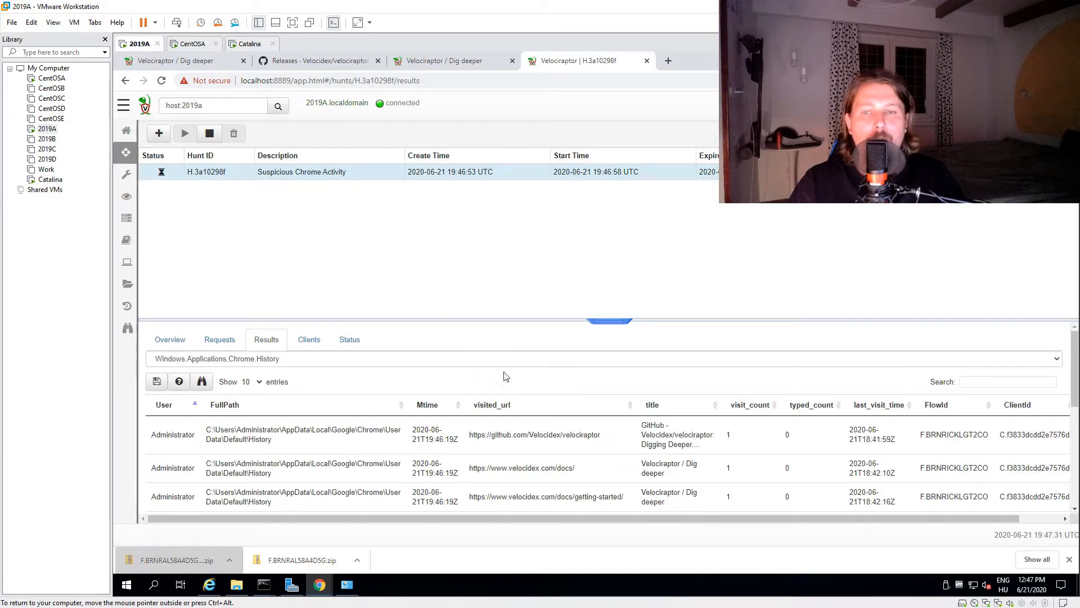
scroll(509, 411, down, 3)
scroll(508, 409, up, 3)
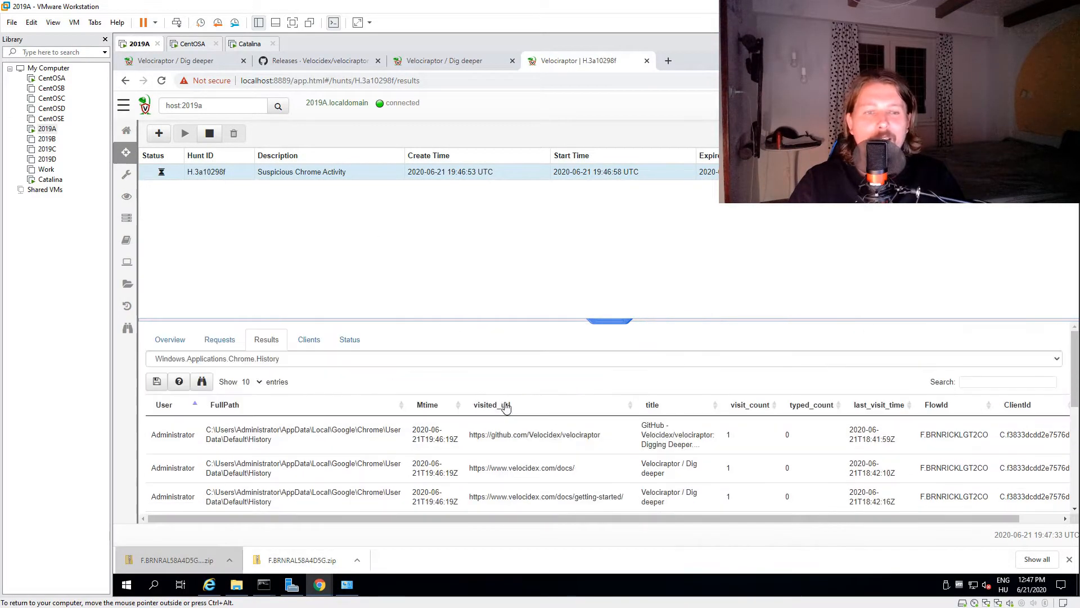
drag(161, 435, 194, 434)
scroll(195, 434, down, 1)
drag(236, 373, 301, 396)
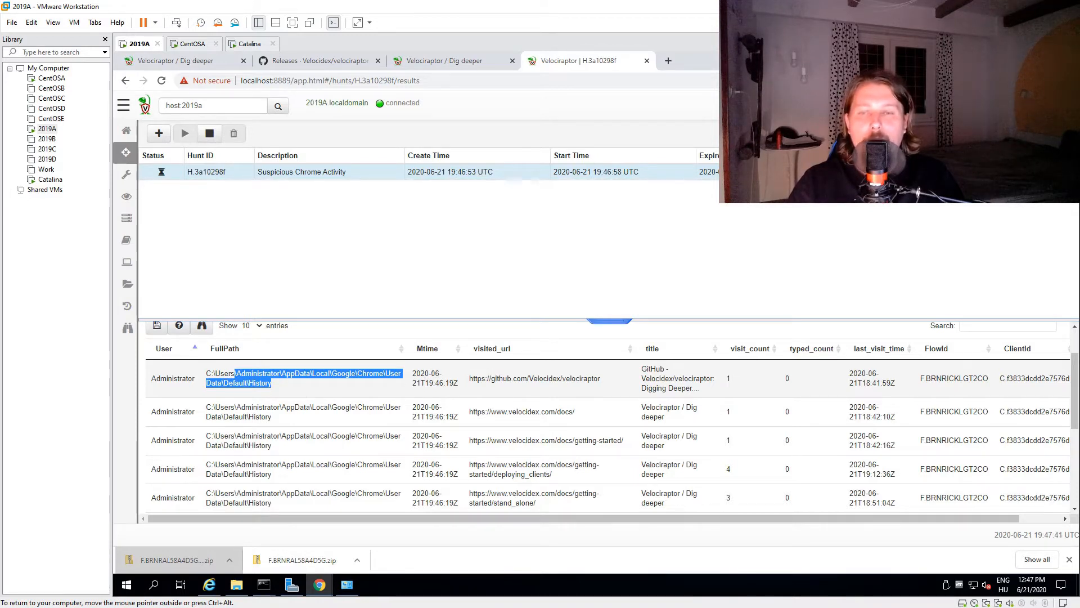
drag(472, 378, 594, 380)
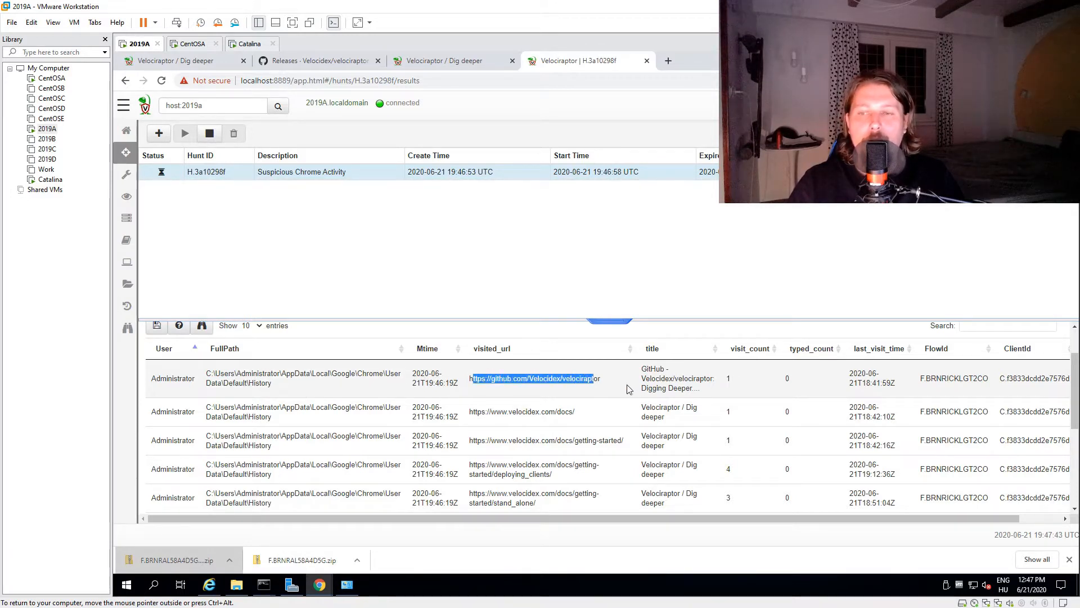
Step: Browse the remaining Chrome history entries on the first page of the hunt's results
scroll(872, 407, down, 3)
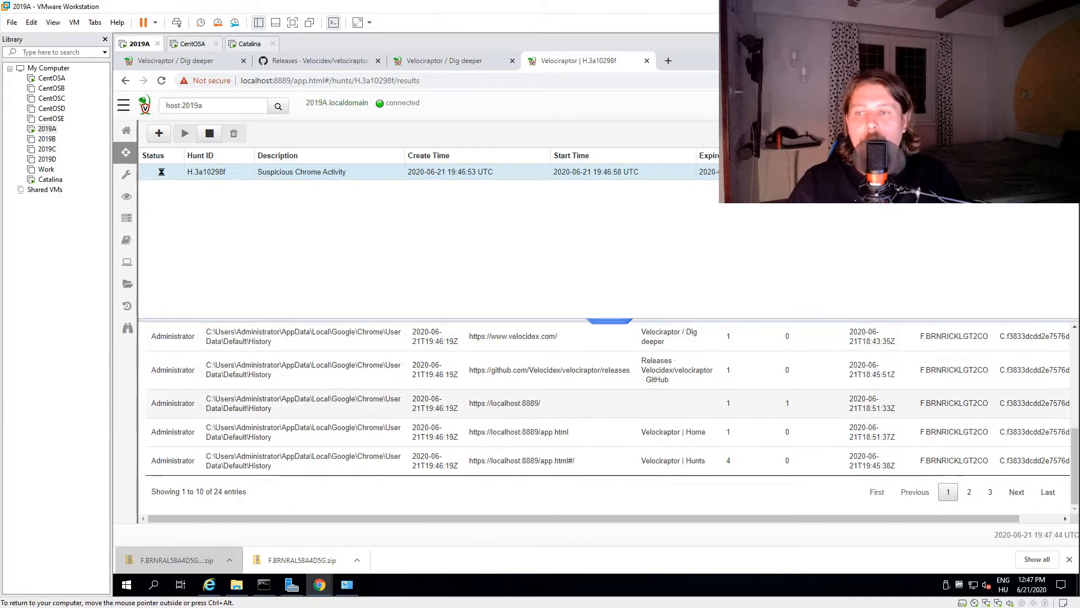
scroll(850, 406, up, 4)
scroll(848, 408, down, 3)
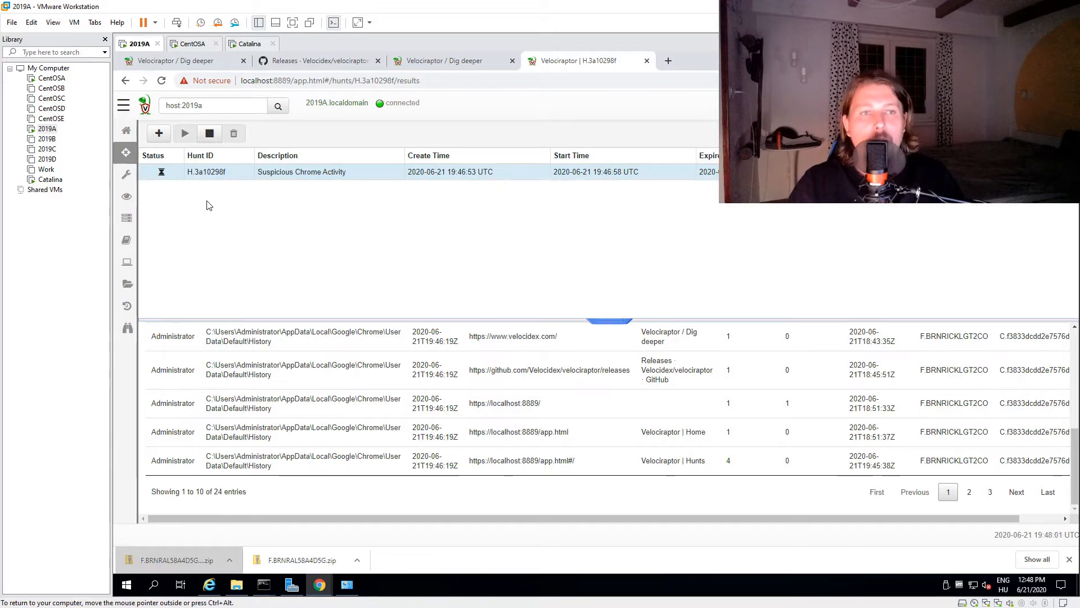
Step: Start a new hunt and search its artifacts for Linux
click(159, 133)
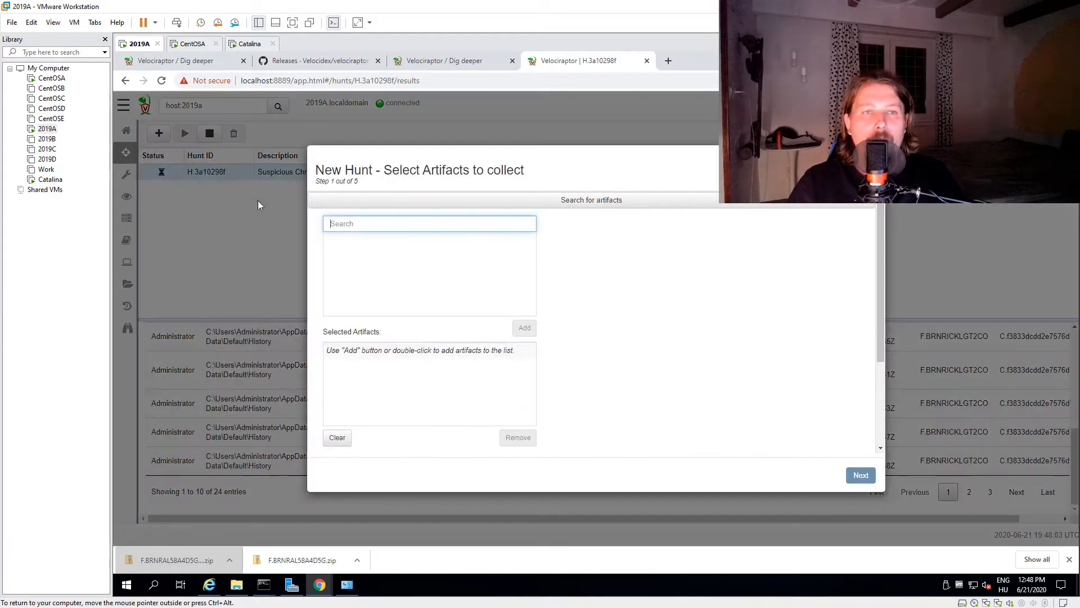
text(Linux)
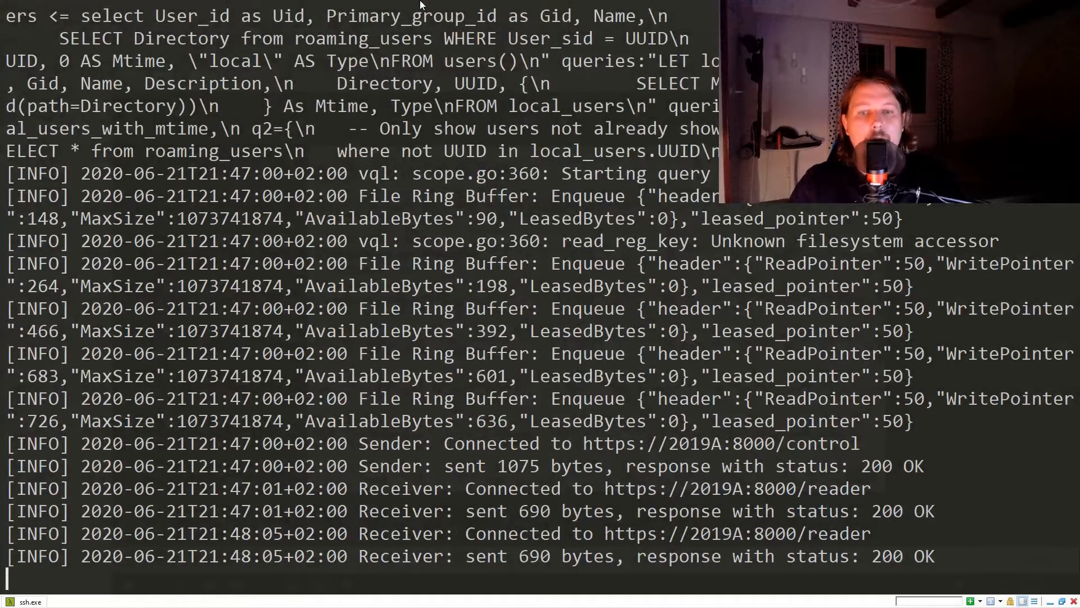
Step: Switch to the centosa SSH terminal, stop the running Velociraptor client and clear the terminal
key(ctrl+c)
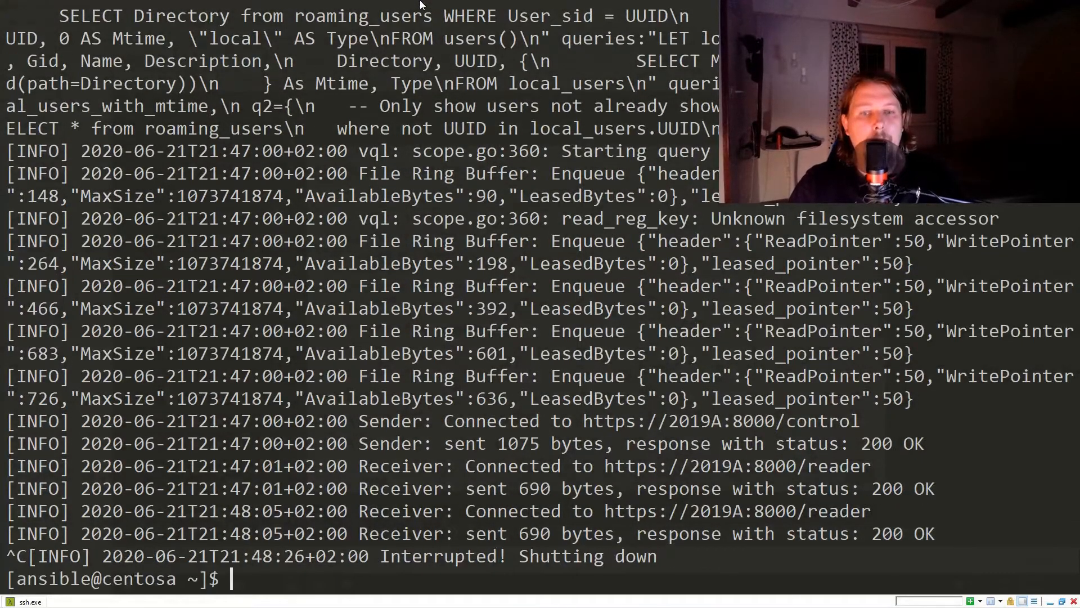
text(clear)
key(Return)
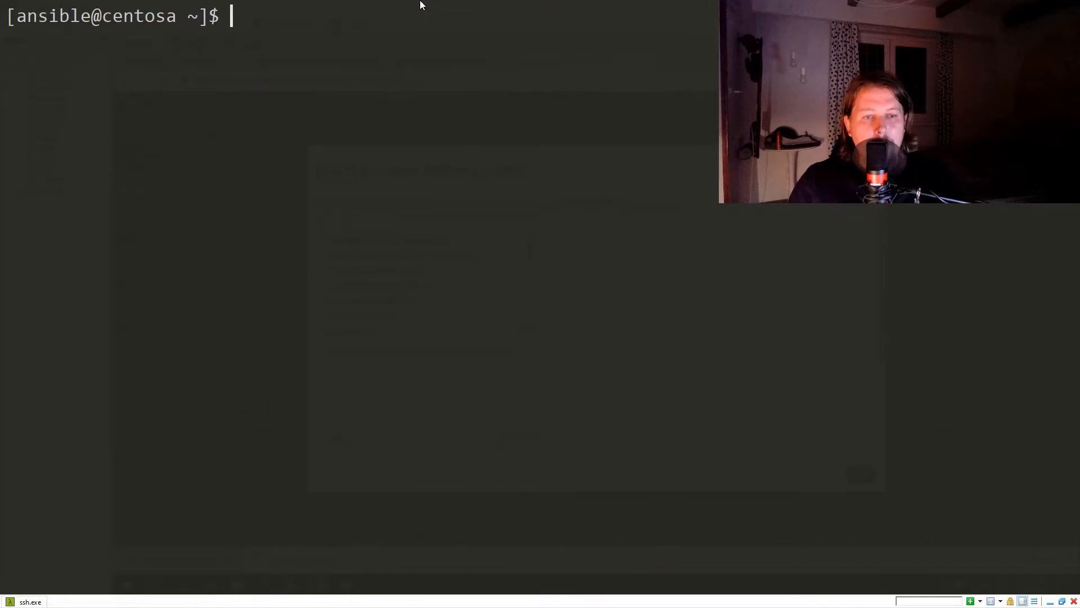
Step: Install yum-utils on centosa with sudo yum install -y yum-utils, entering the sudo password
text(sudo)
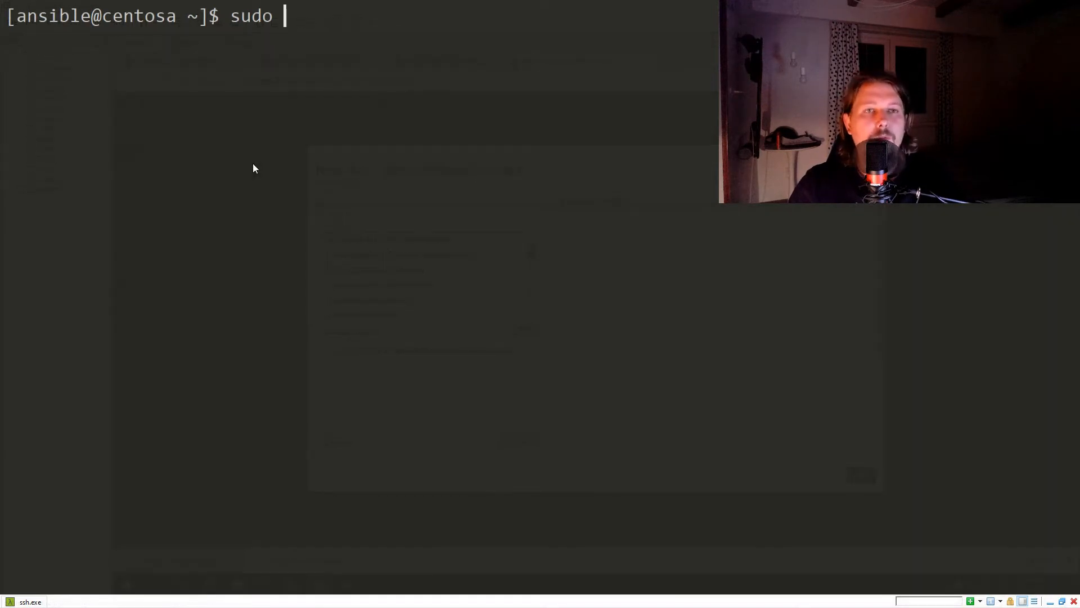
key(BackSpace)
key(BackSpace)
key(BackSpace)
key(BackSpace)
key(BackSpace)
key(ctrl+v)
key(Return)
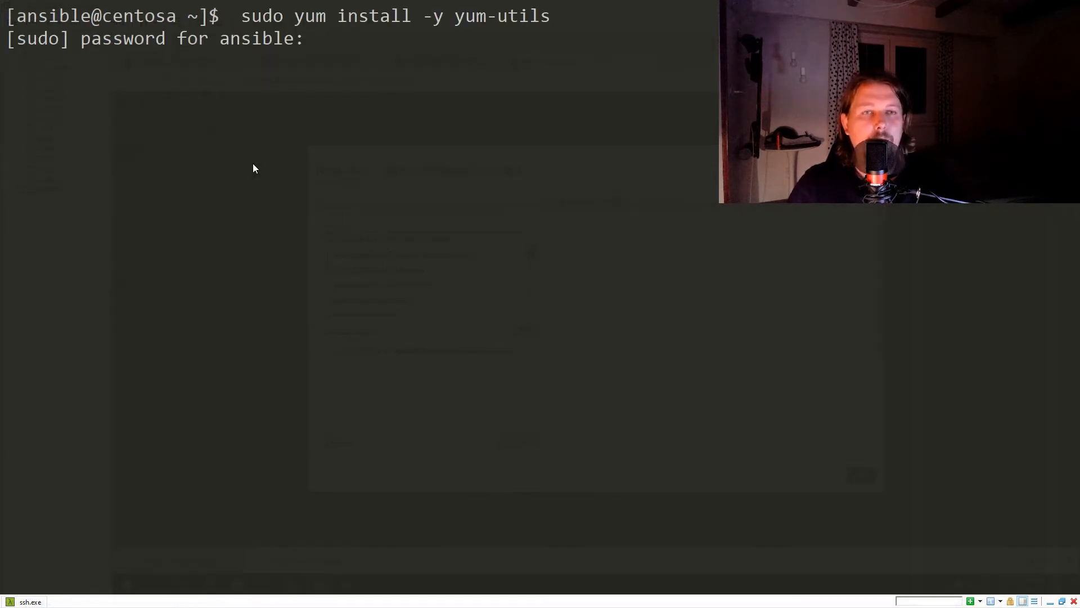
key(Return)
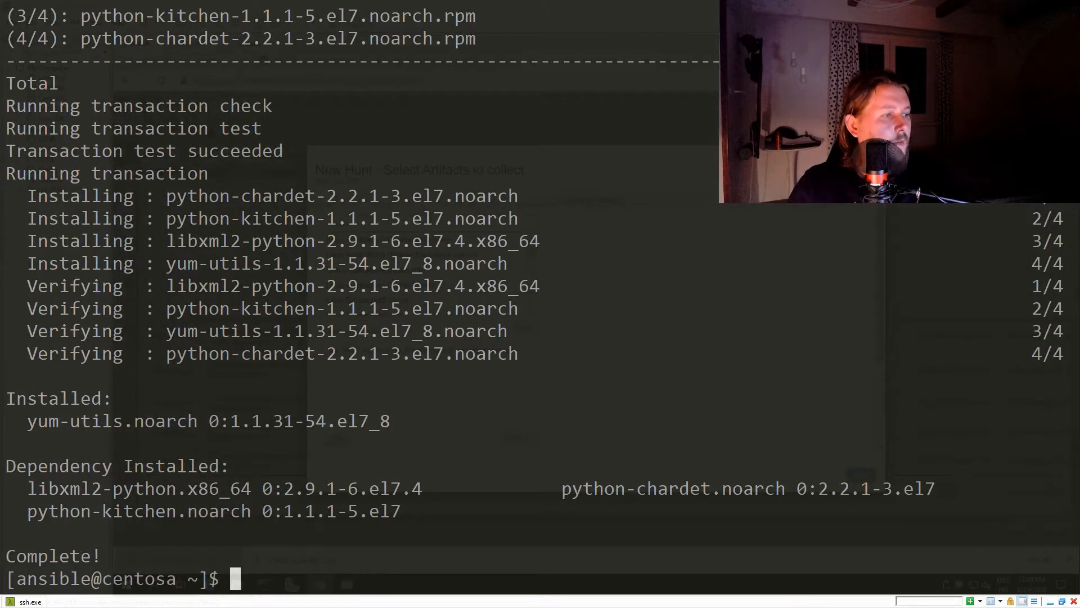
key(ctrl+v)
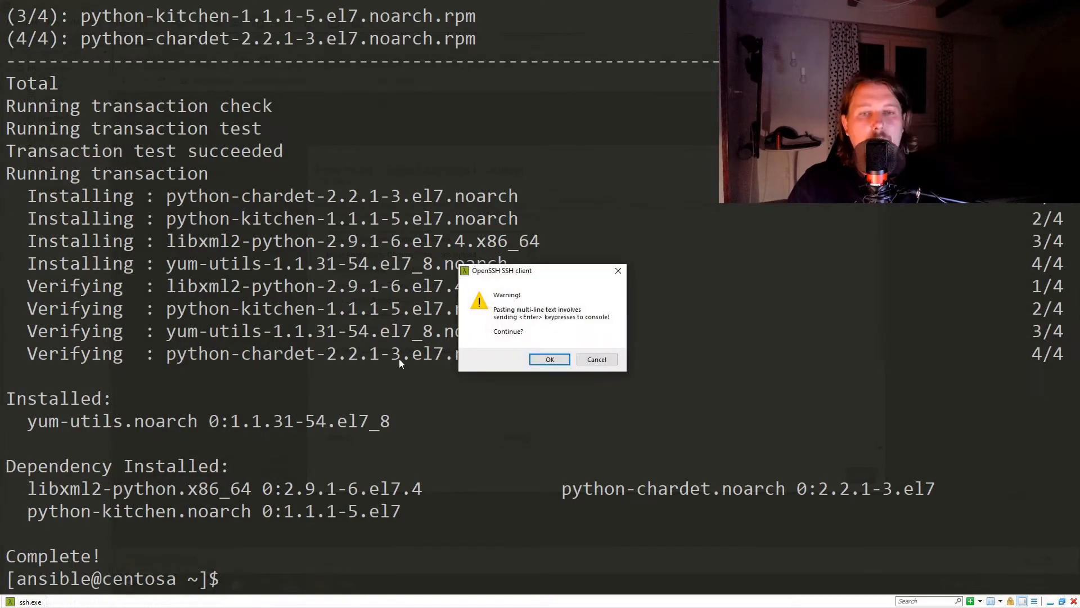
key(Return)
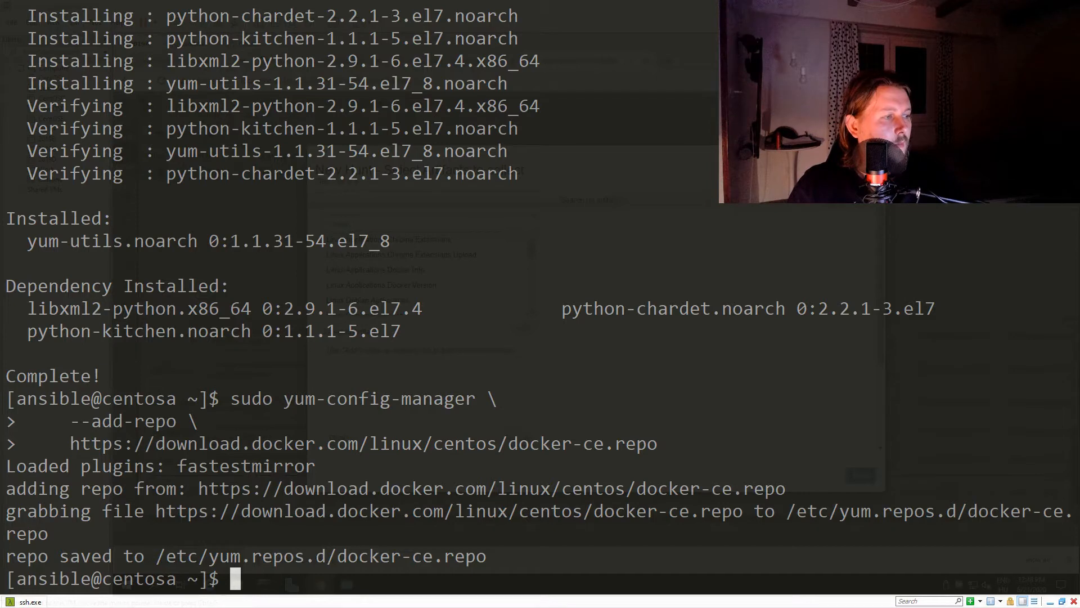
Step: Install docker-ce, docker-ce-cli and containerd.io with yum, accepting the package download and Docker's GPG key
click(270, 261)
key(ctrl+v)
key(Return)
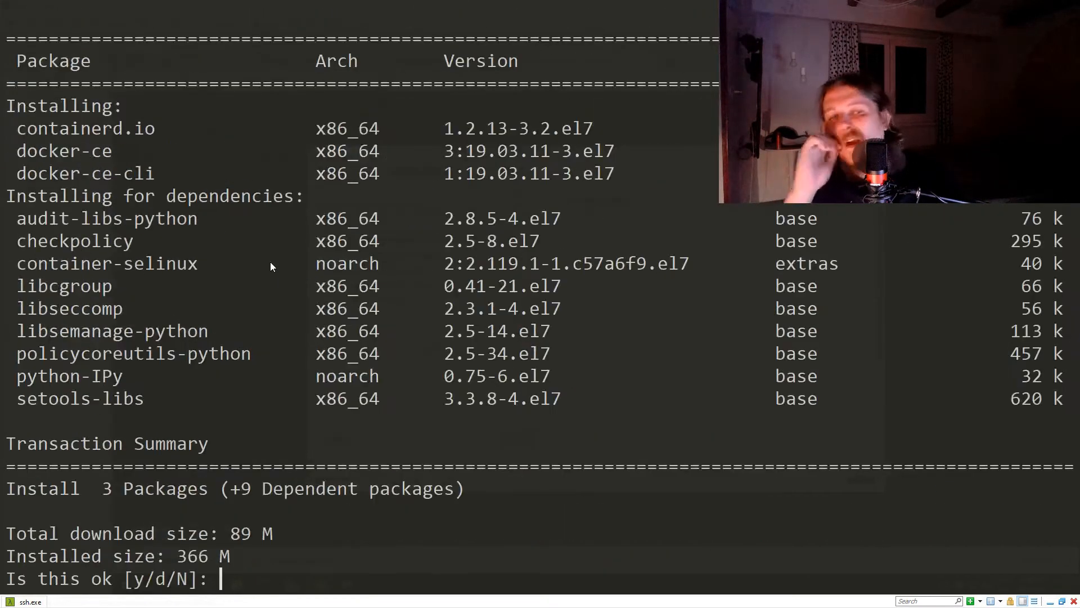
text(y)
key(Return)
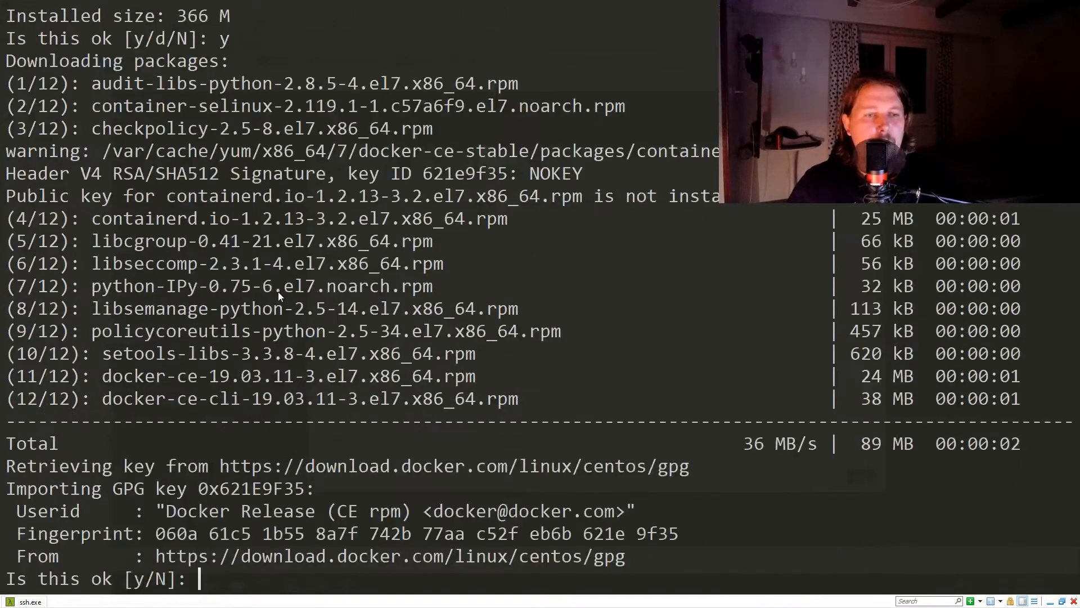
text(y)
key(Return)
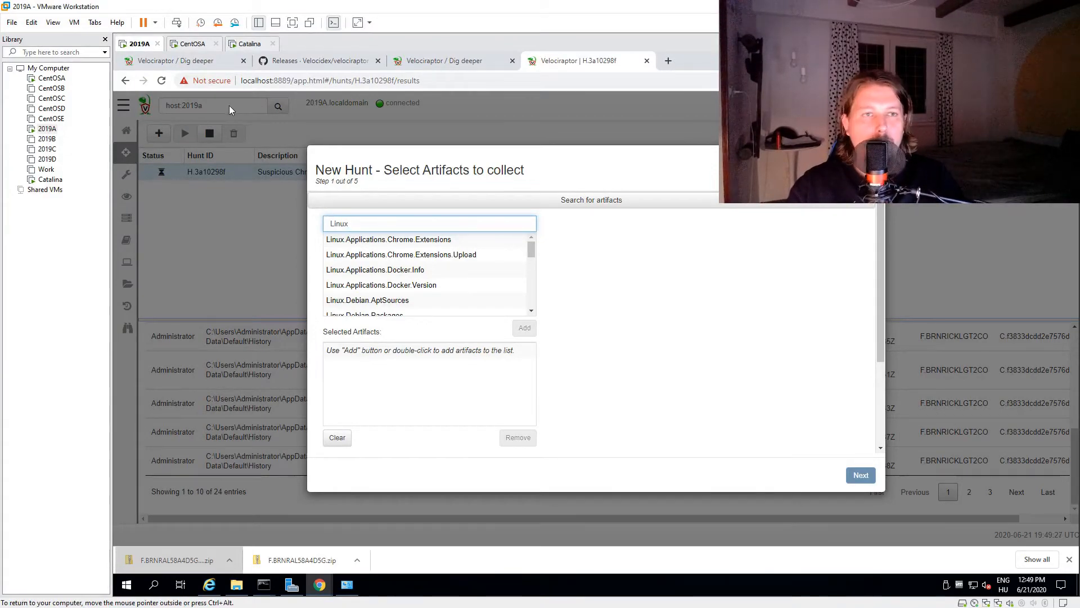
Step: Switch back to Velociraptor, discard the new hunt and list the flows collected from the 2019A.localdomain client
key(Escape)
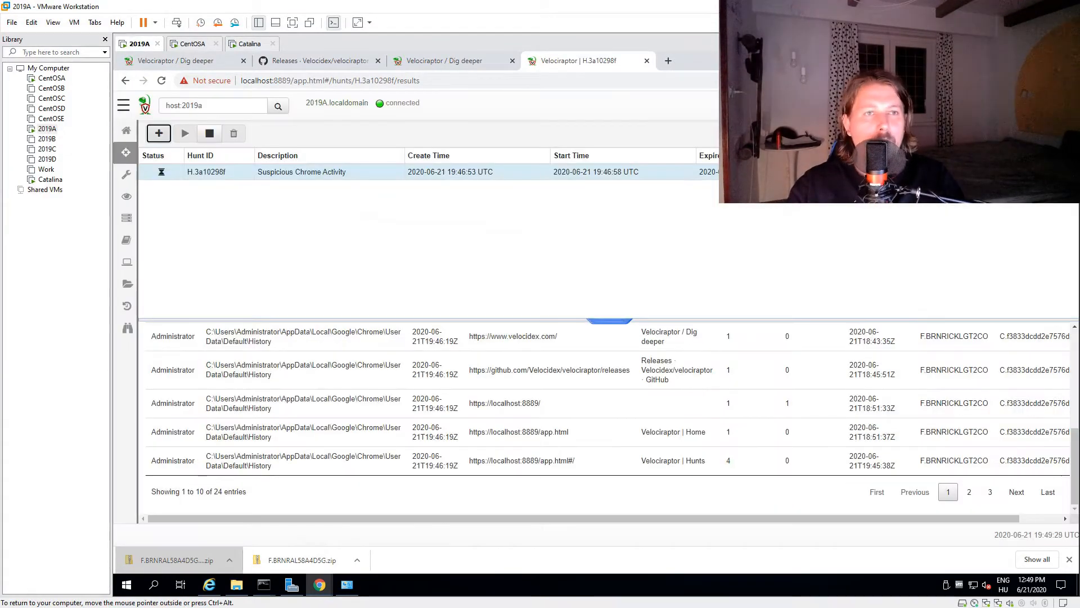
double_click(192, 105)
key(Return)
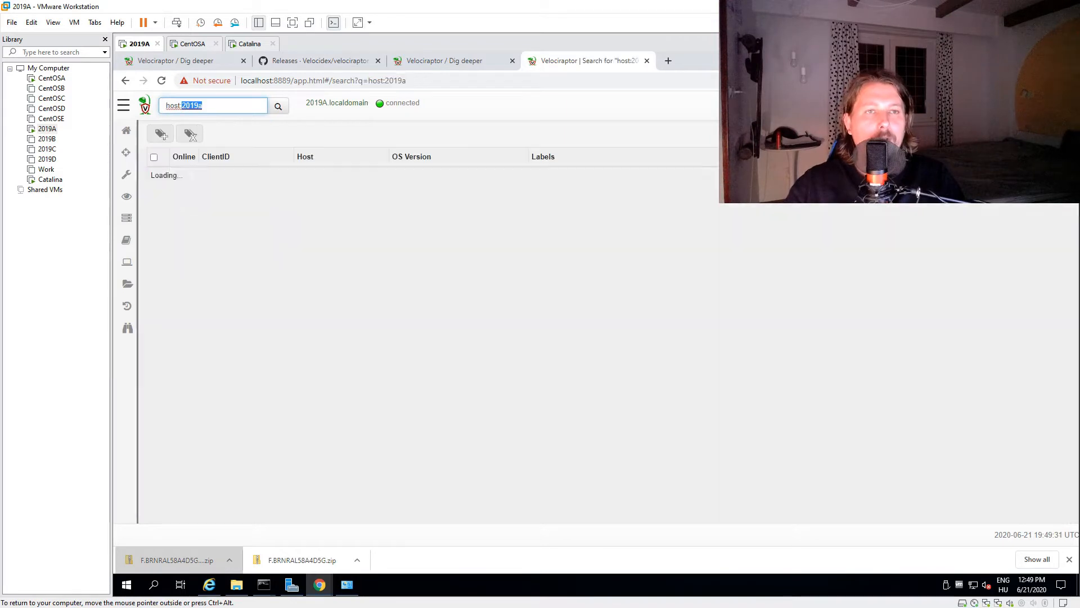
click(264, 190)
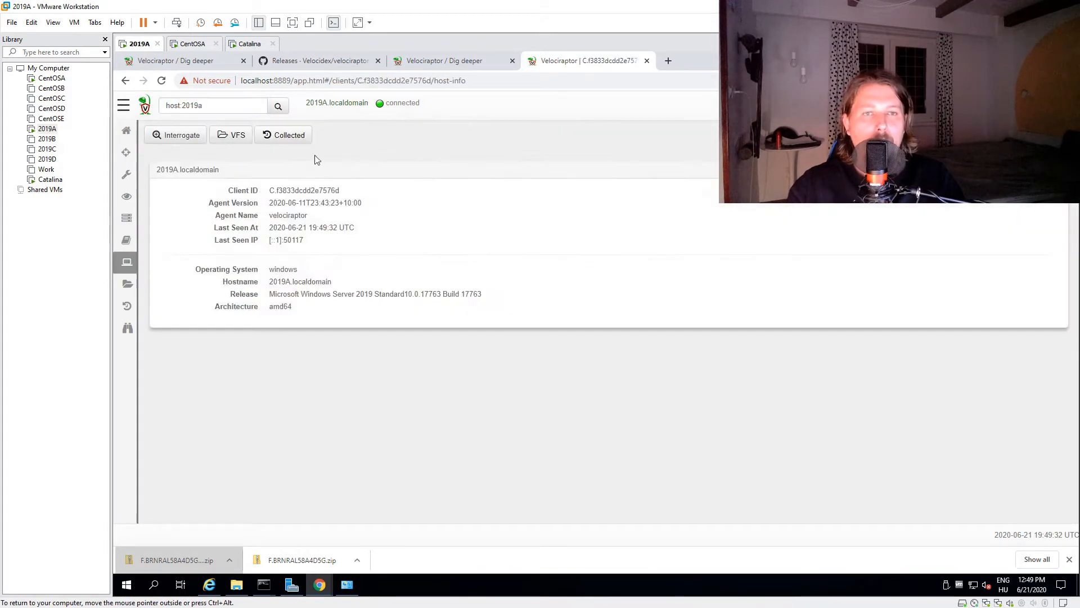
click(284, 135)
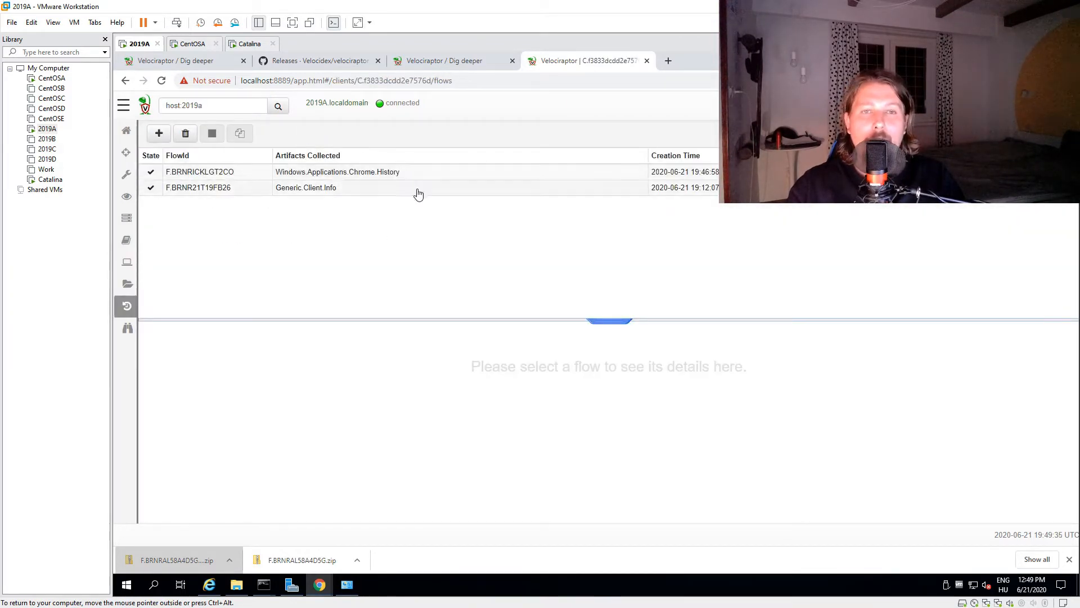
Step: Search the clients for host:centosa and open the online client's collected flows
double_click(192, 106)
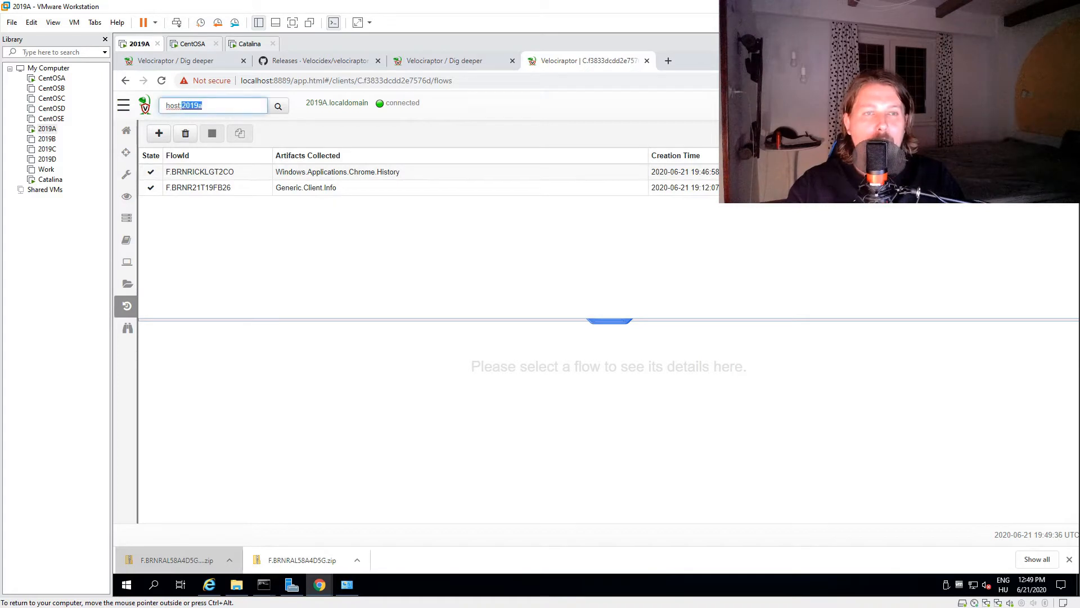
text(cen)
key(Down)
key(Return)
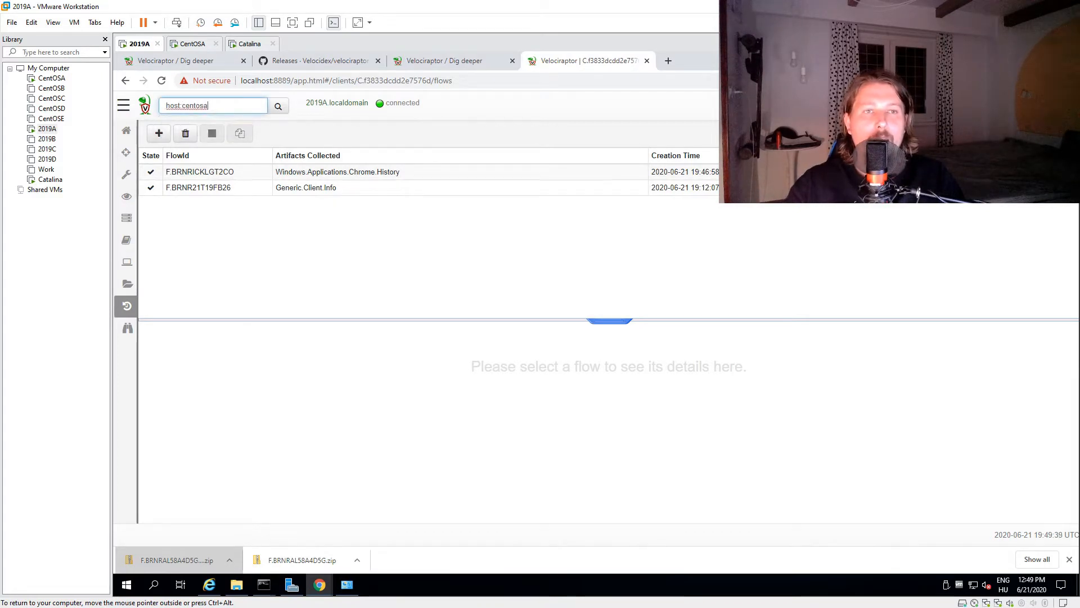
click(278, 106)
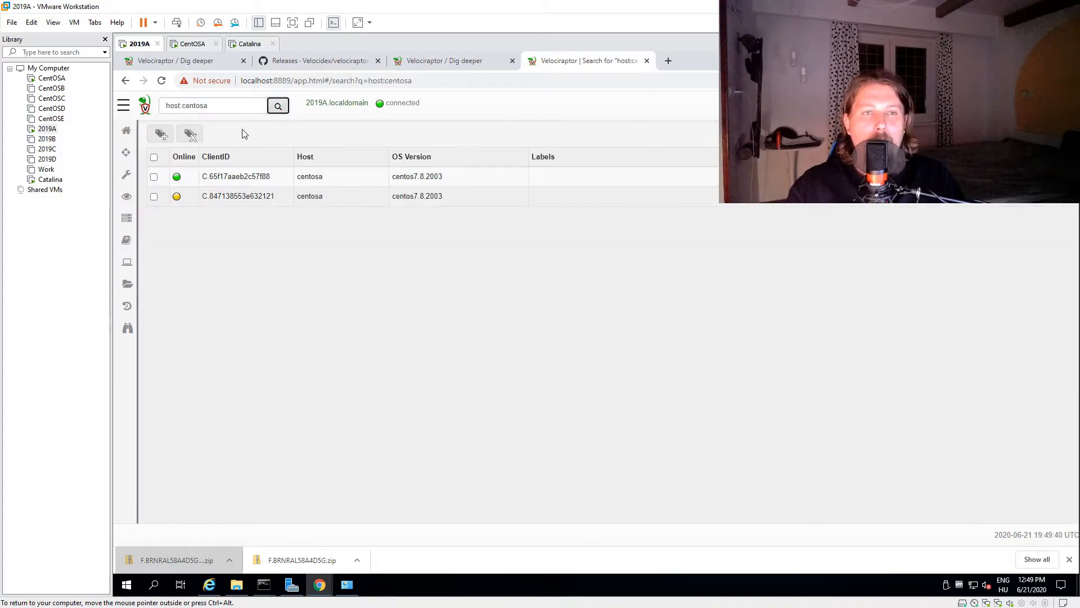
click(259, 179)
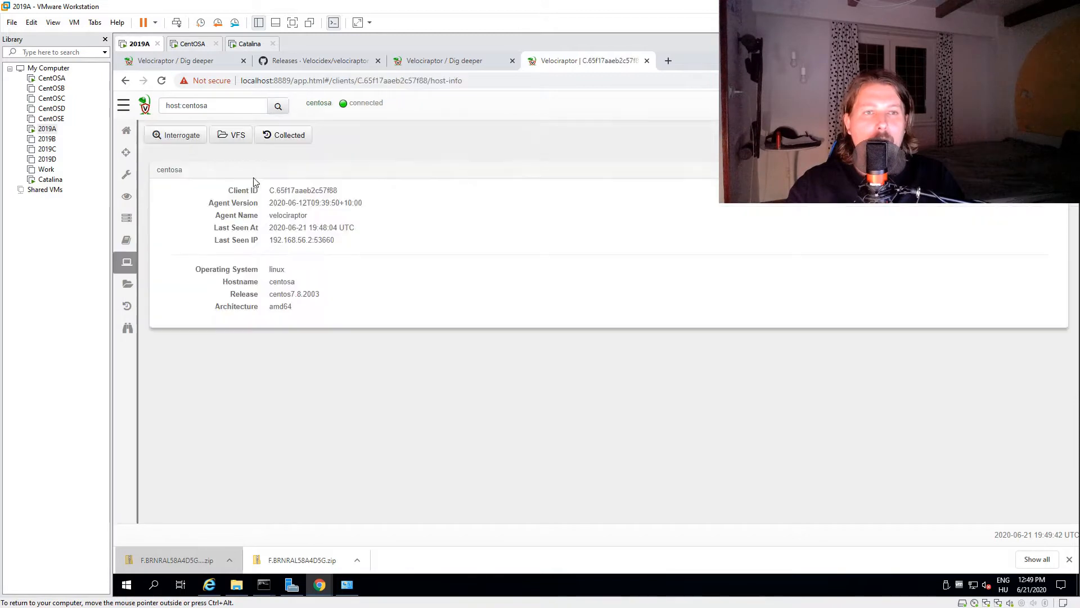
click(283, 135)
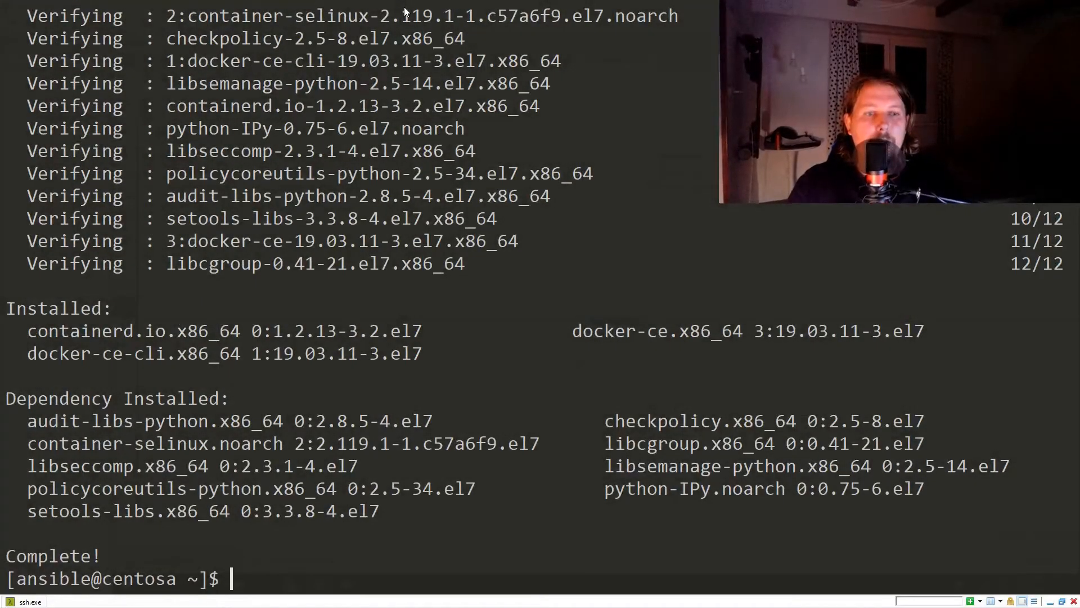
Step: Switch to the centosa SSH terminal and open client.config.yaml in vi
text(vi)
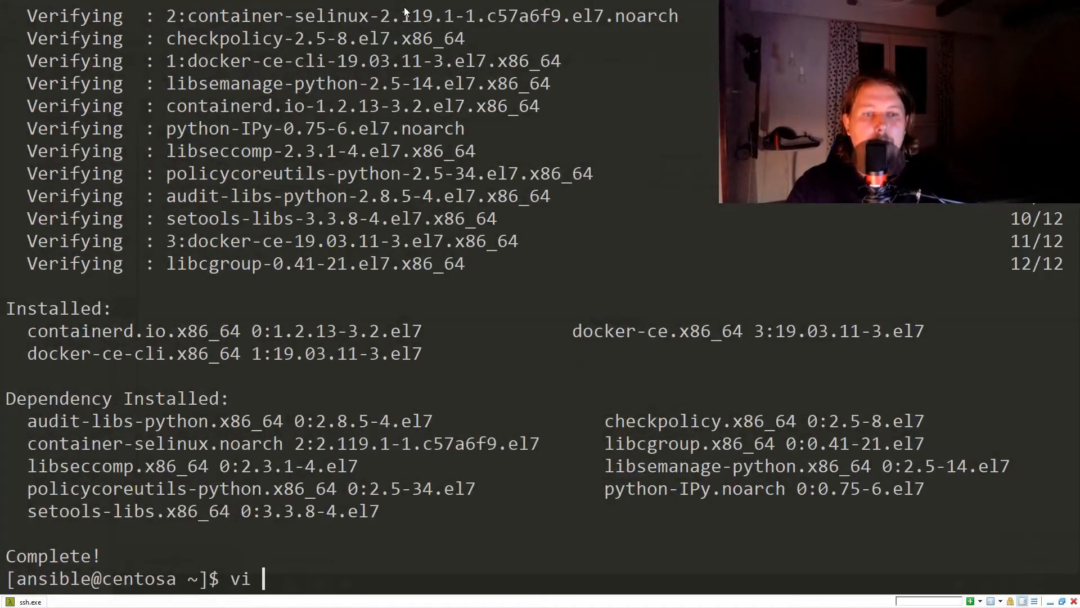
text( c)
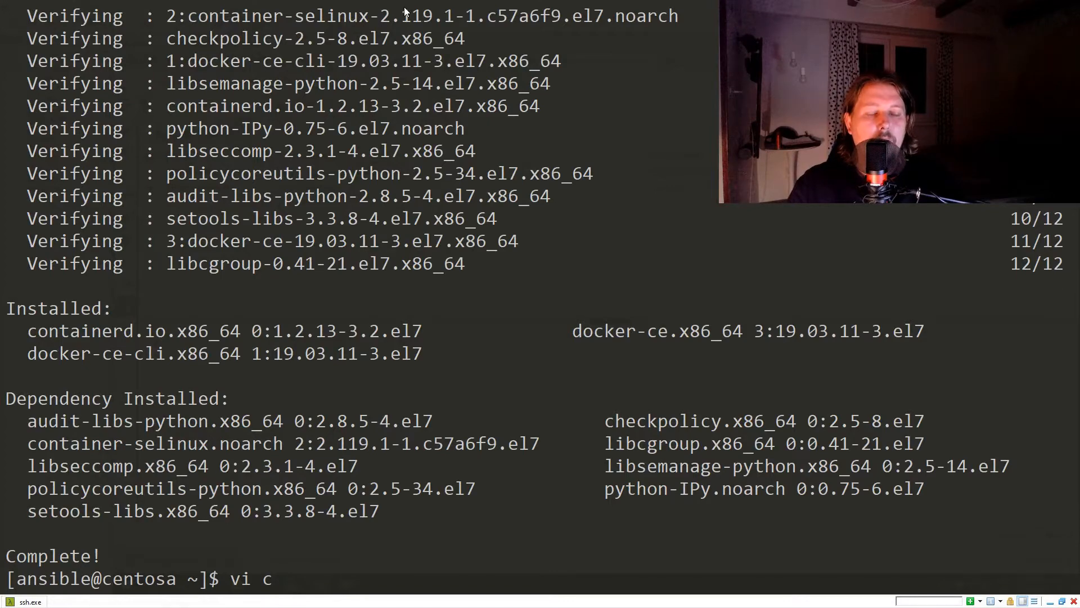
text(l)
key(Tab)
key(Return)
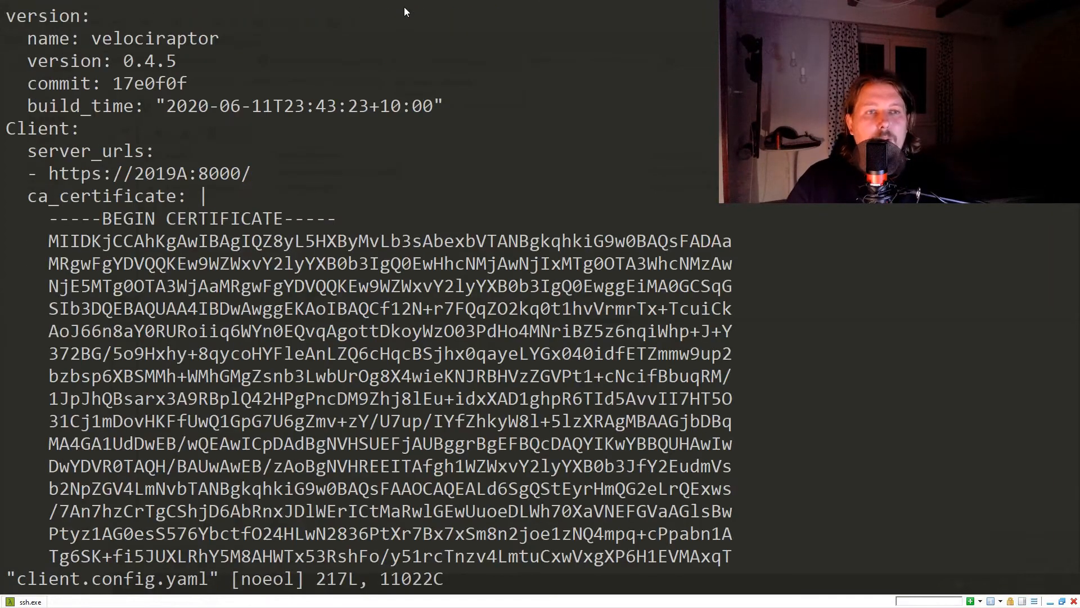
Step: Set server_type to linux near the end of client.config.yaml, then save the file and quit vi
key(Page_Down)
key(Page_Down)
key(Page_Down)
key(Page_Down)
key(Page_Down)
key(Page_Down)
key(Page_Down)
key(Page_Down)
key(Page_Down)
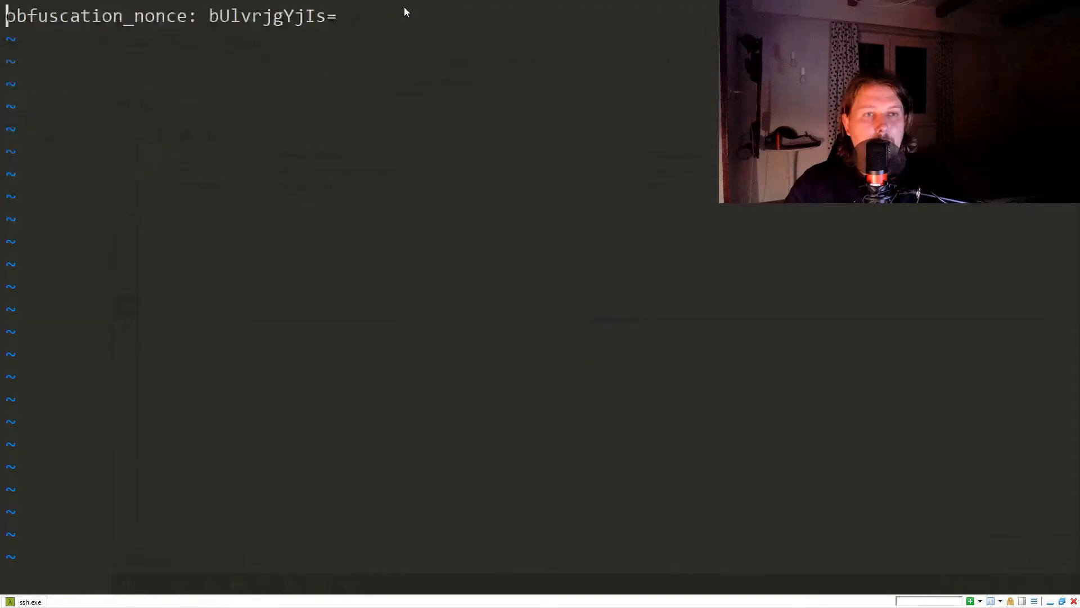
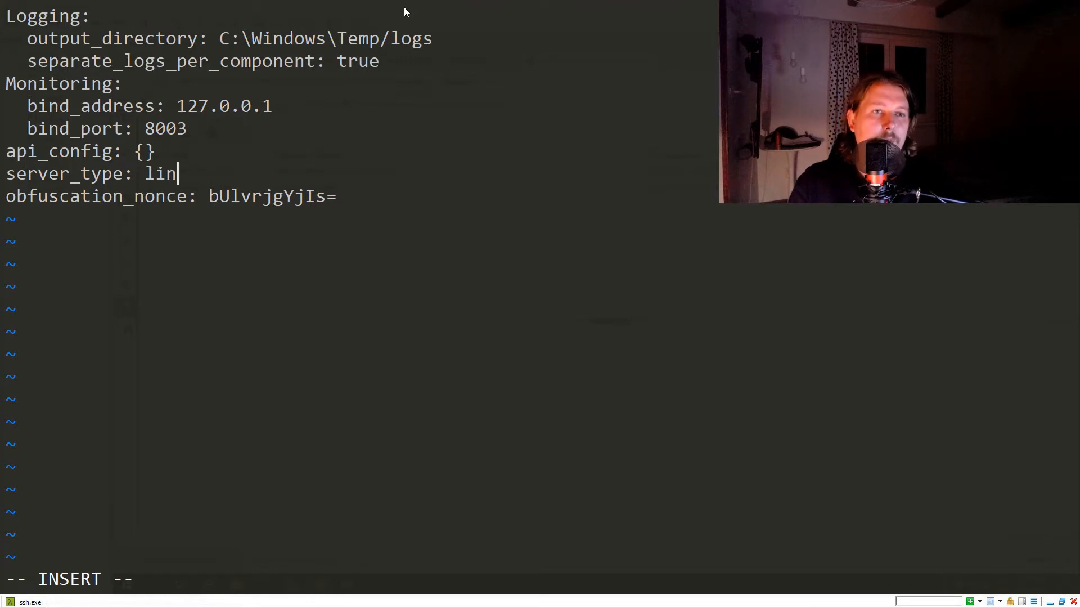
text(ux)
key(Escape)
text(:wq)
key(Return)
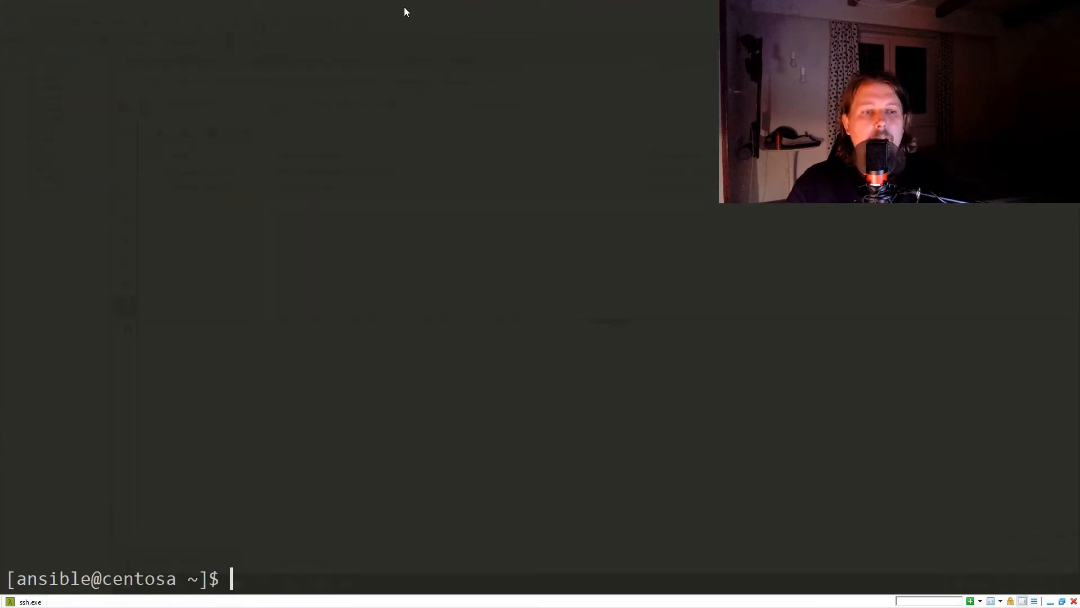
Step: Start the Docker service with sudo systemctl start docker
text(sudo )
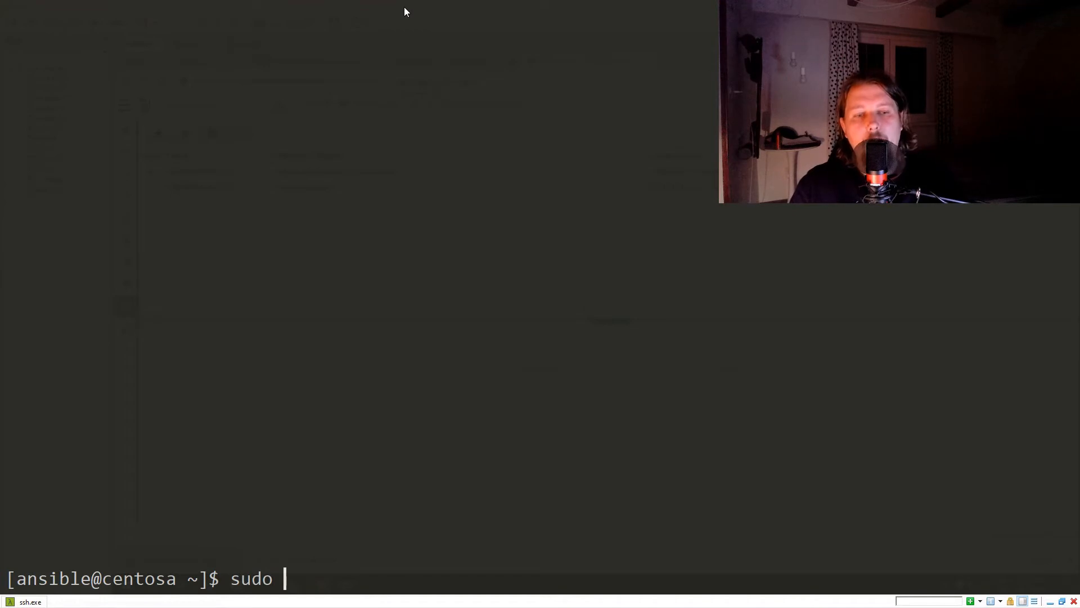
text(systemctl do)
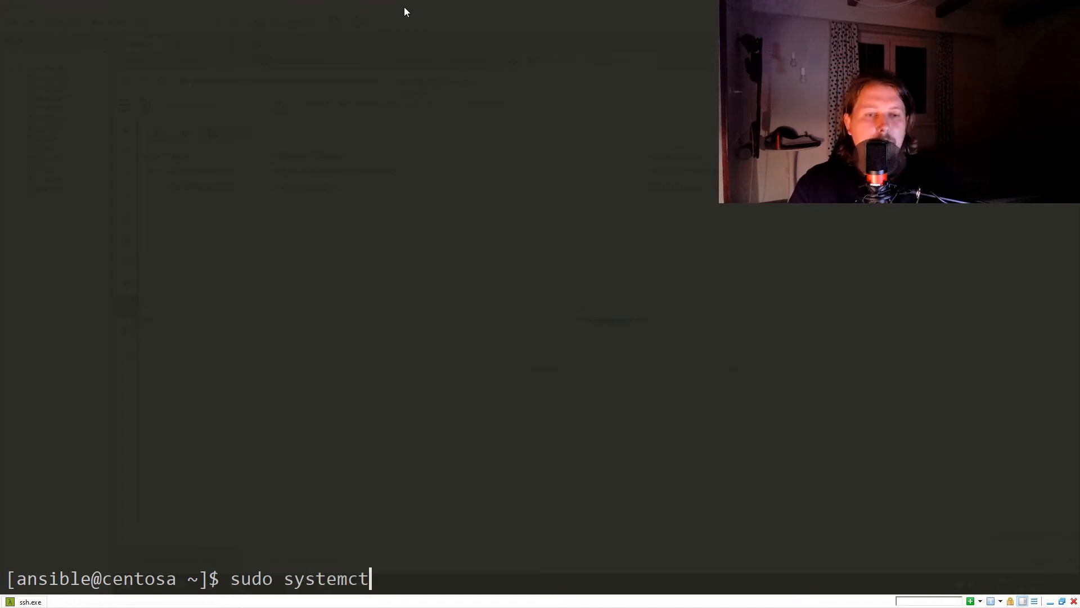
key(BackSpace)
key(BackSpace)
text(start docker)
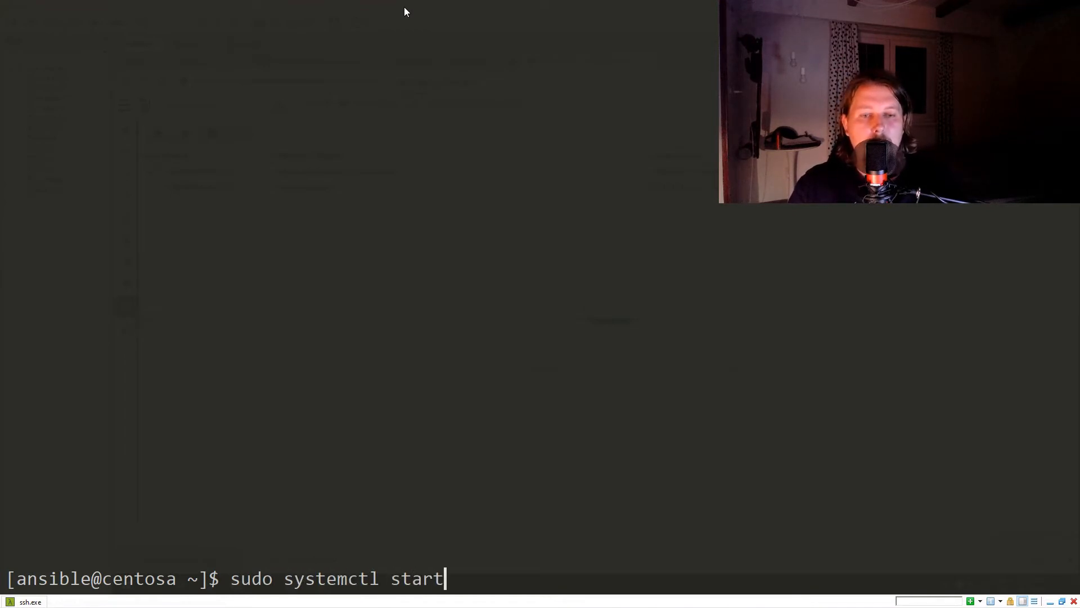
key(Return)
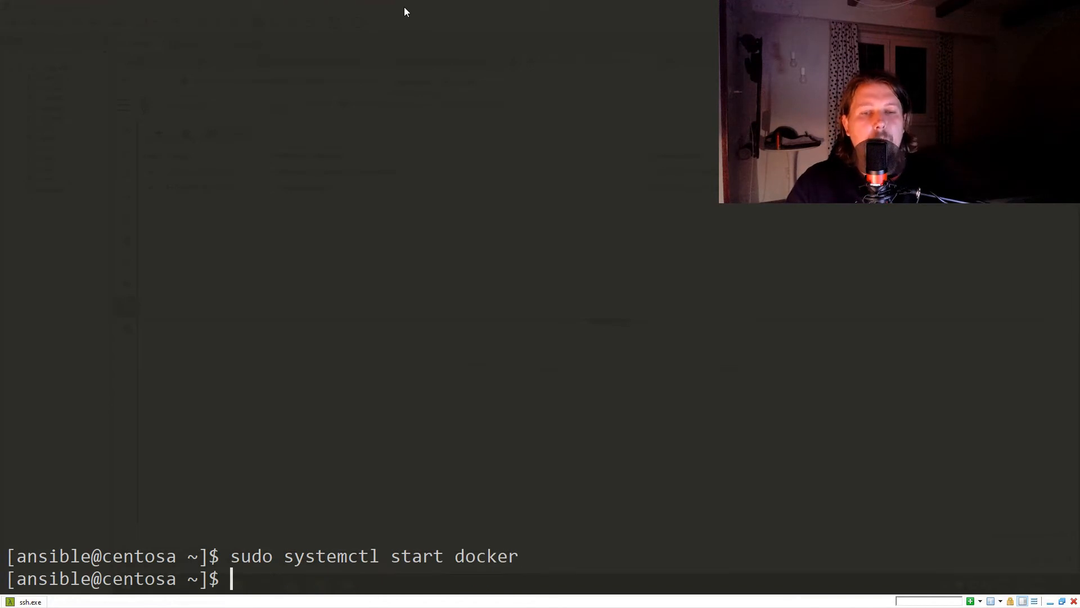
Step: Enable the Docker service at boot with sudo systemctl enable docker
key(Up)
key(Left)
key(BackSpace)
key(BackSpace)
key(BackSpace)
key(BackSpace)
key(BackSpace)
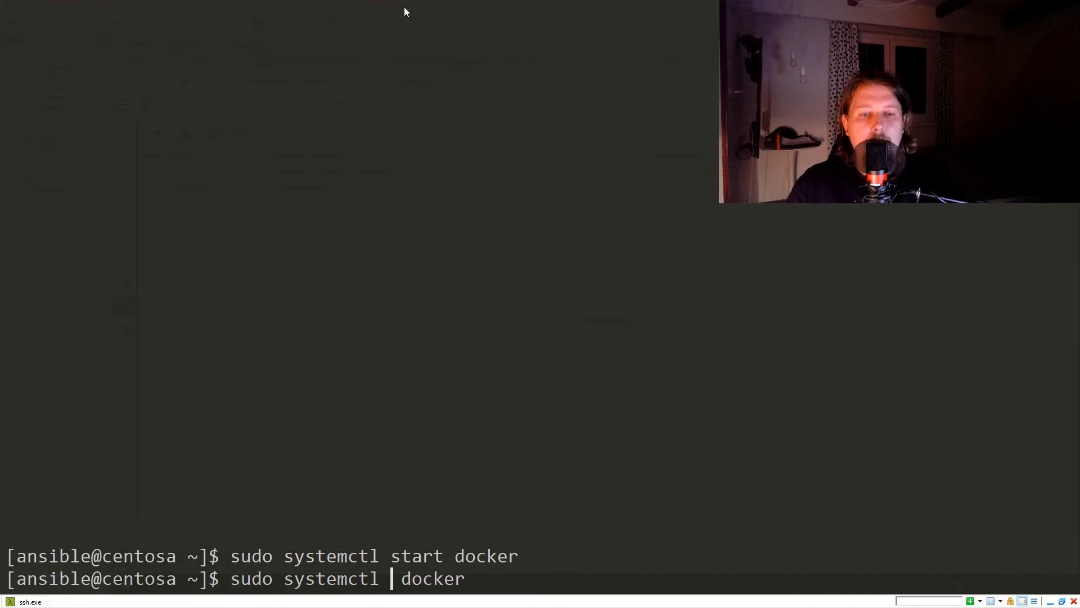
text(enan)
key(BackSpace)
text(ble)
key(Return)
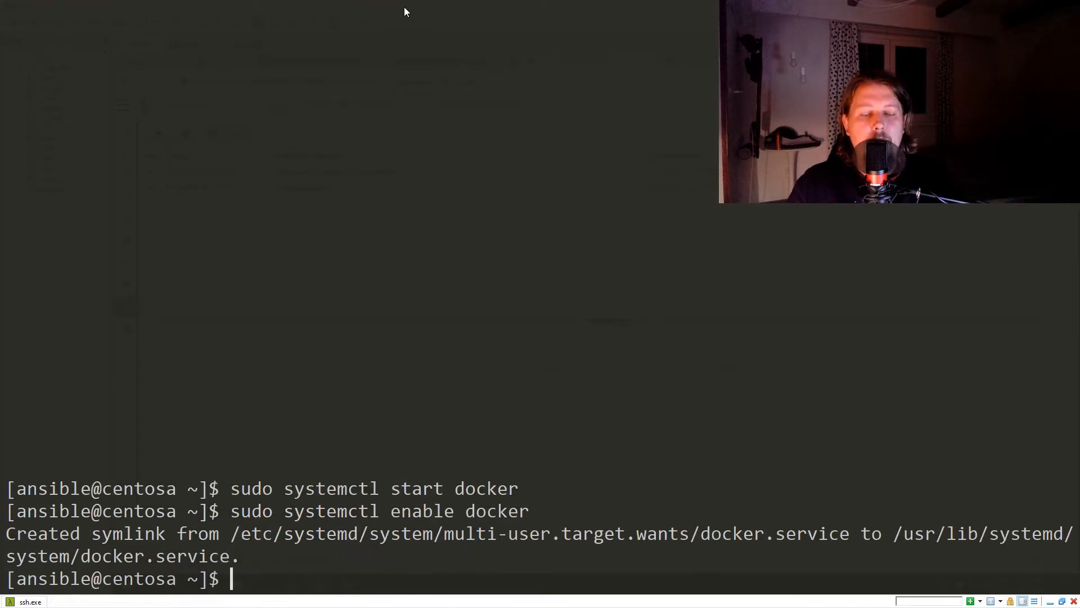
Step: Add the ansible user to the docker group with sudo usermod -a -G docker ansible
text(sudo )
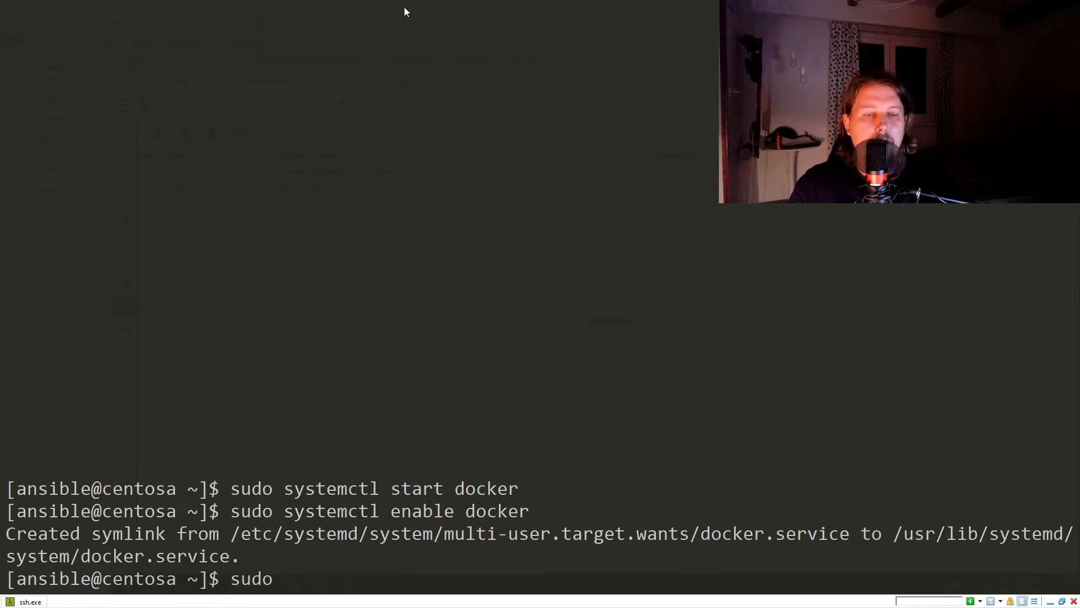
text(usermod -)
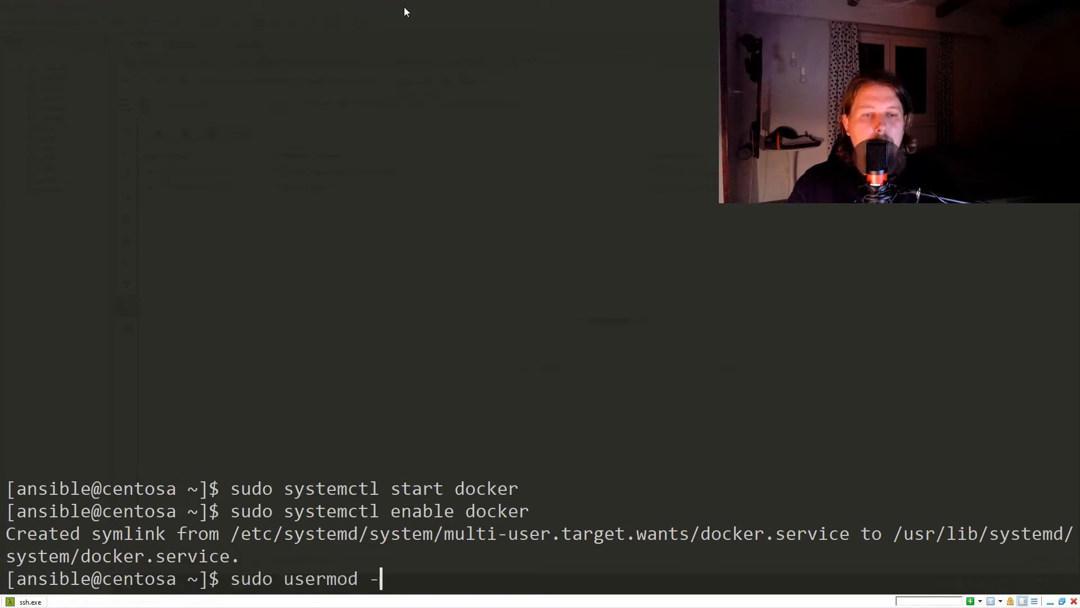
text(a -G do)
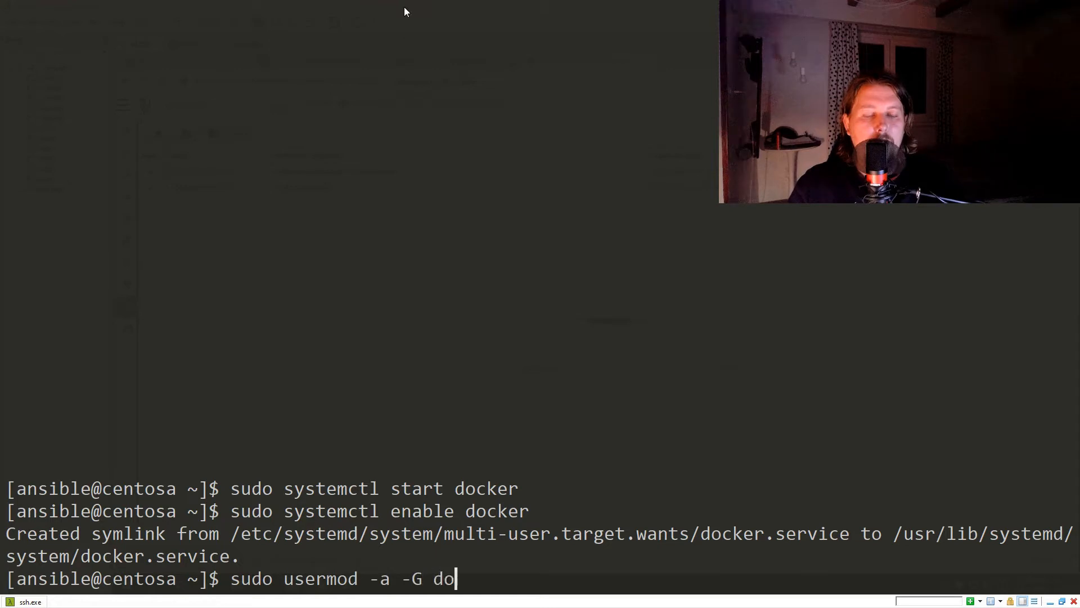
text(cker ansible)
key(Return)
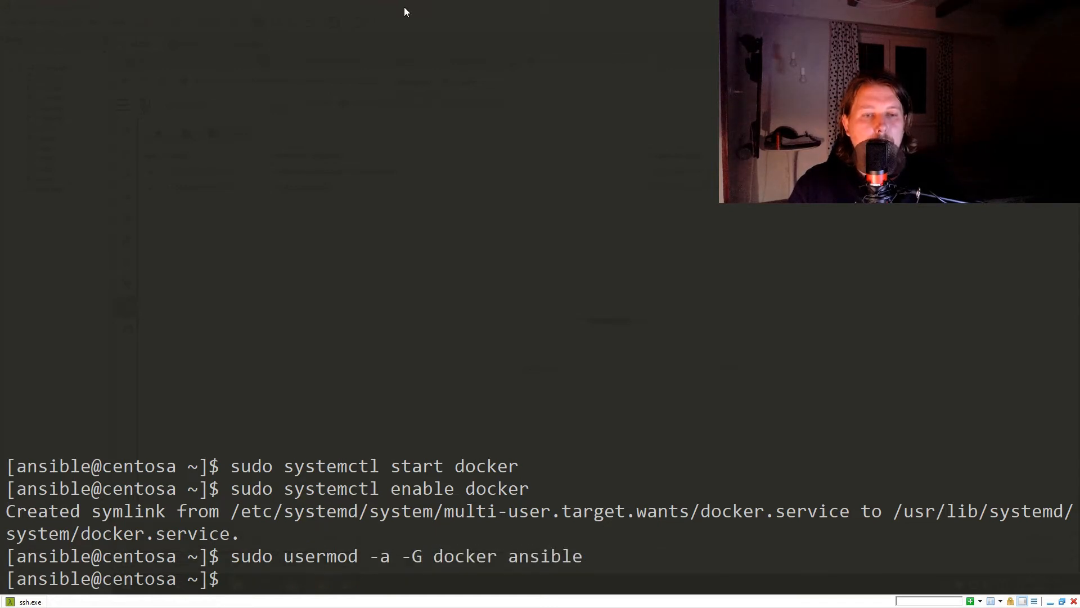
Step: Log out of centosa and reconnect to it over SSH
text(exit)
key(Return)
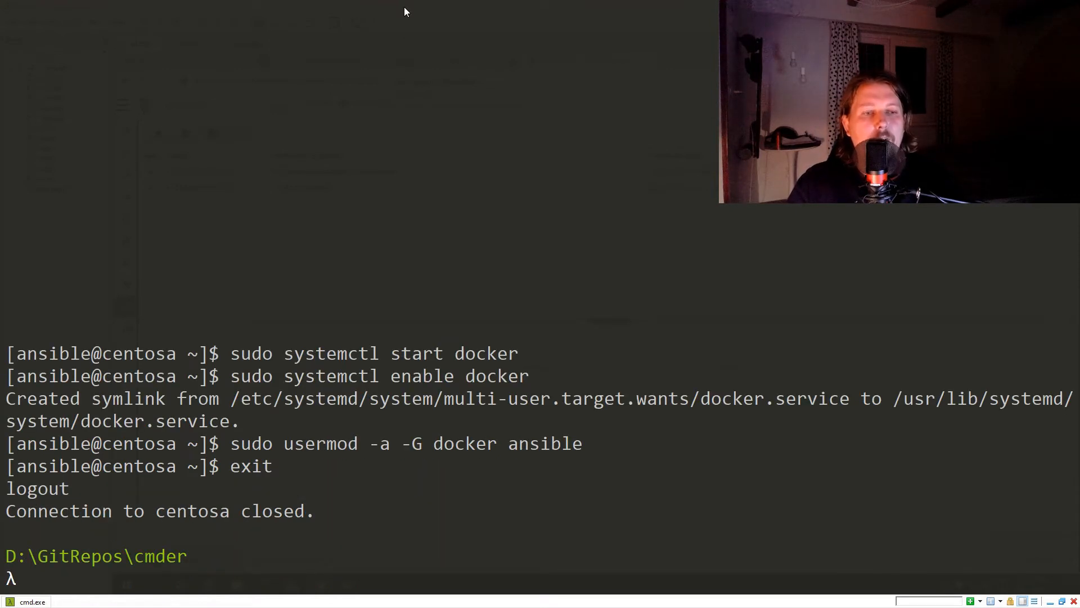
key(Up)
key(Return)
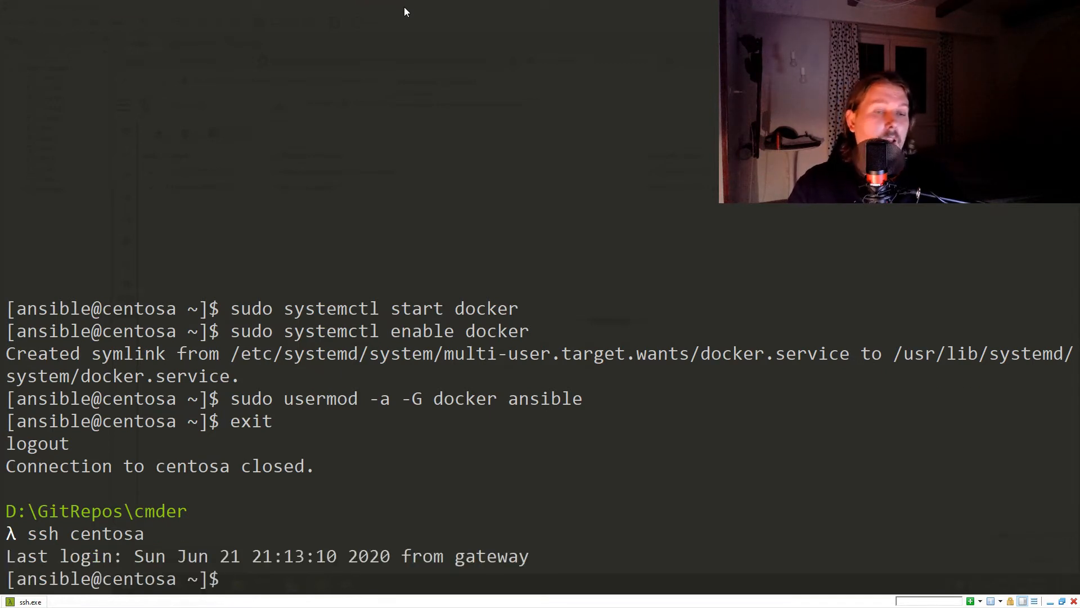
Step: List the running containers with docker ps
text(docker)
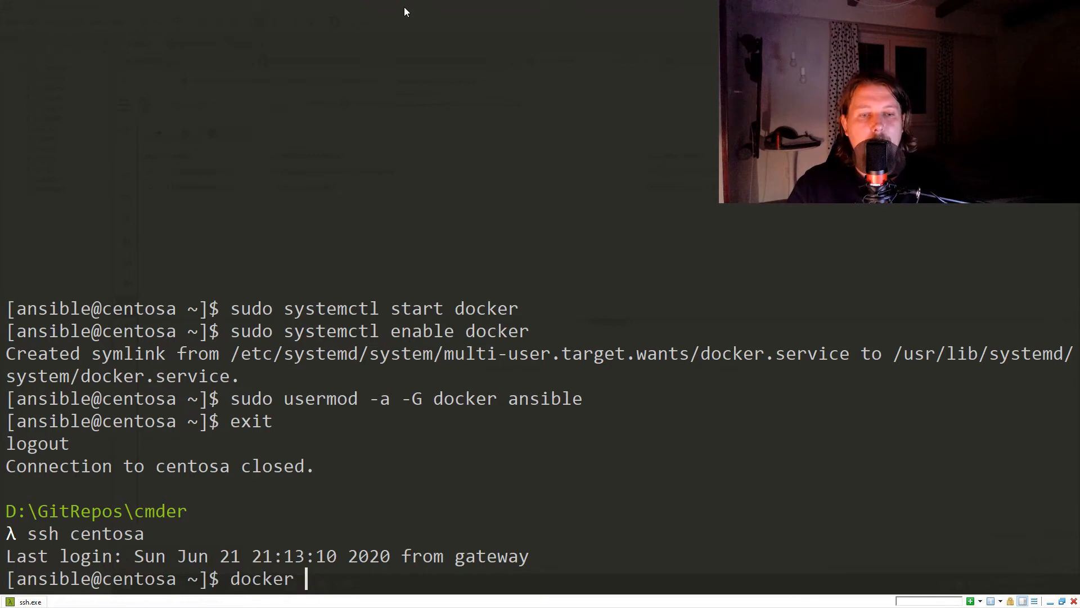
text(pps)
key(Return)
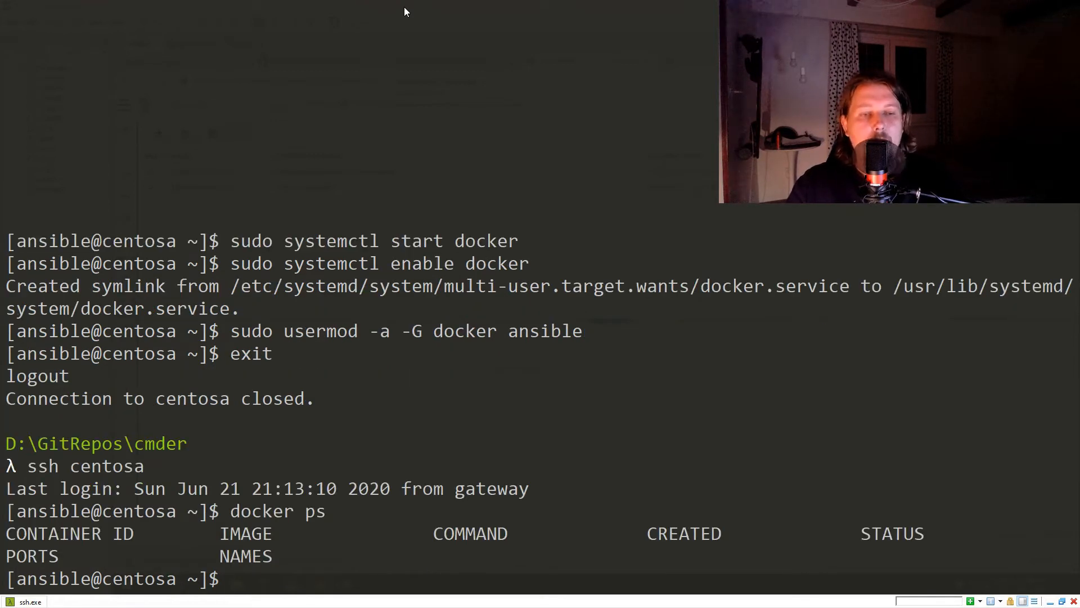
Step: Rerun sudo ./velociraptor-v0.4.5-linux-amd64 --config client.config.yaml client -v from the command history, entering the sudo password
key(ctrl+r)
text(sud)
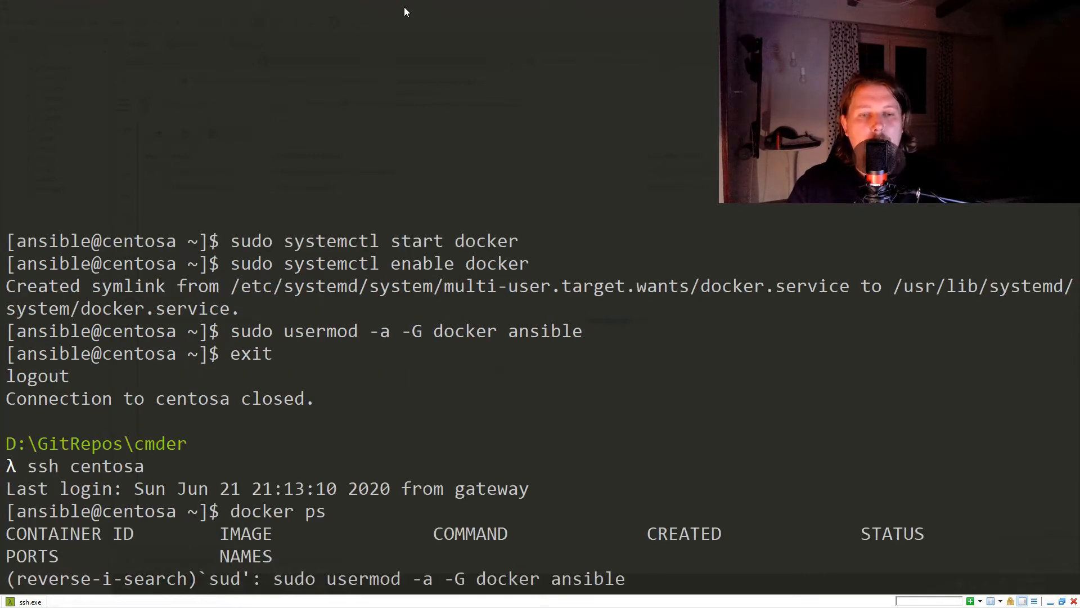
key(ctrl+r)
key(ctrl+r)
key(ctrl+r)
key(ctrl+r)
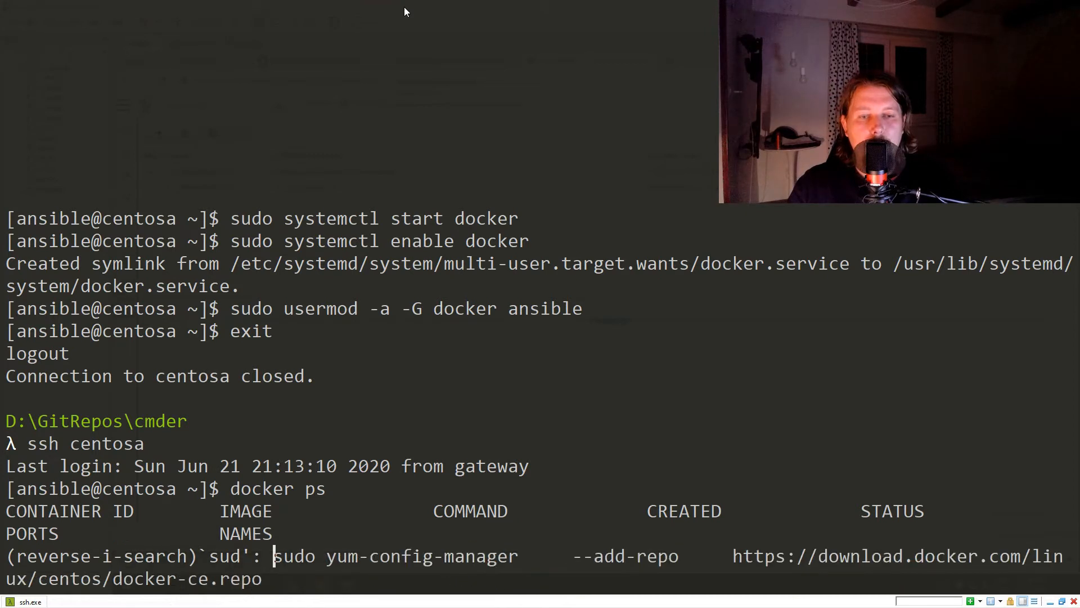
key(ctrl+r)
key(ctrl+r)
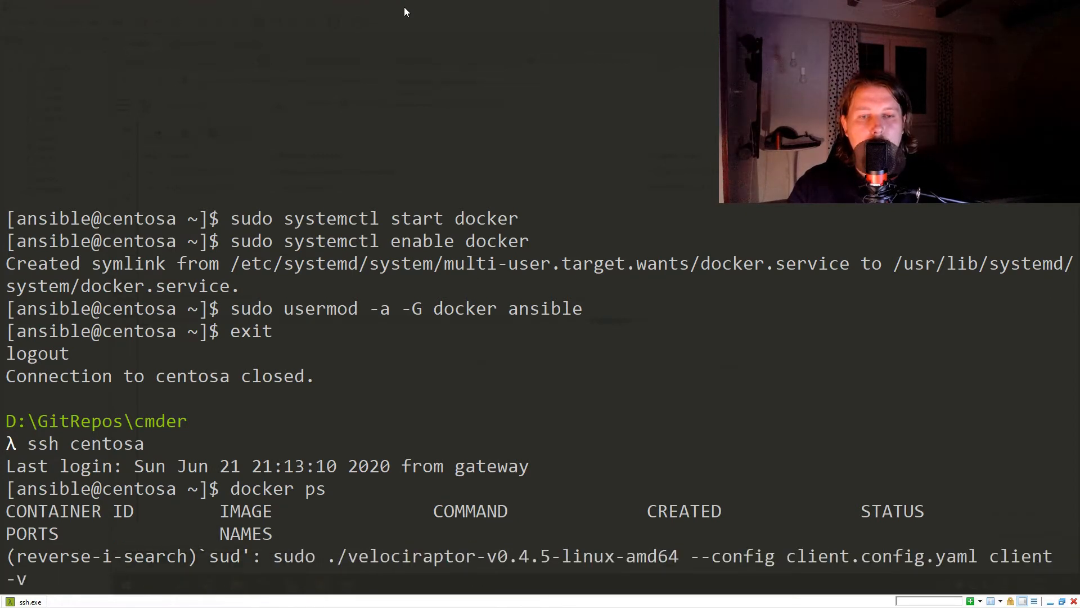
key(Return)
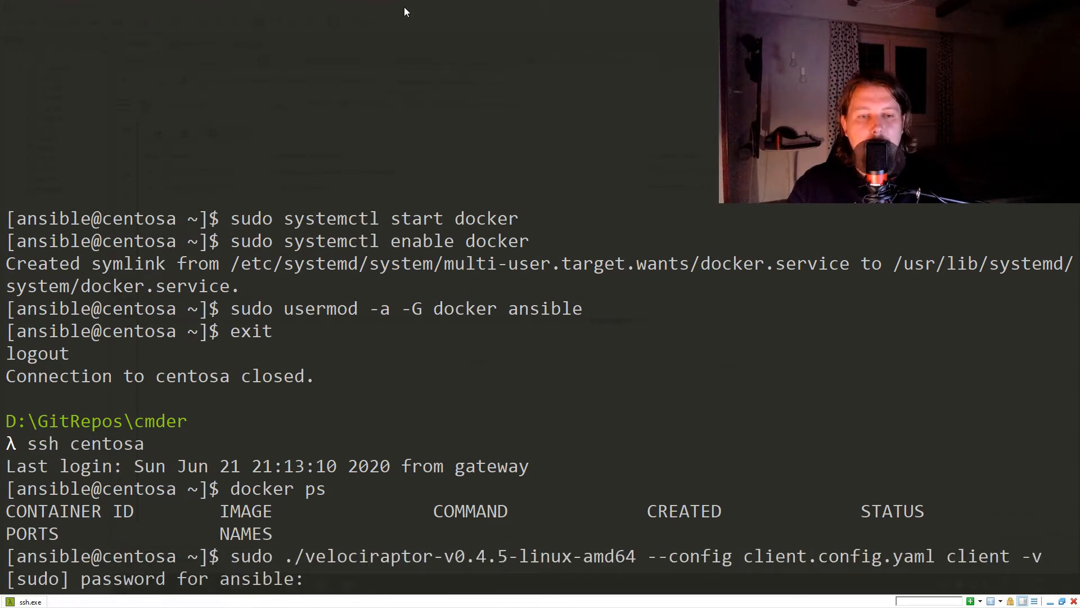
key(Return)
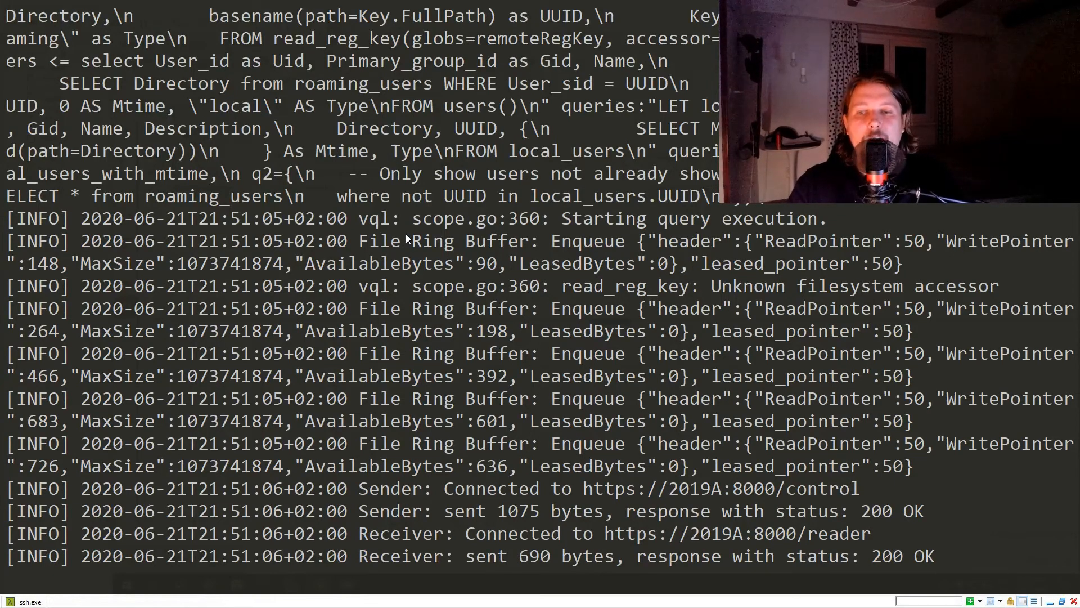
Step: Switch to the Velociraptor web console, search for host:centosa again and open the first matching client's collected artifacts
key(alt+Tab)
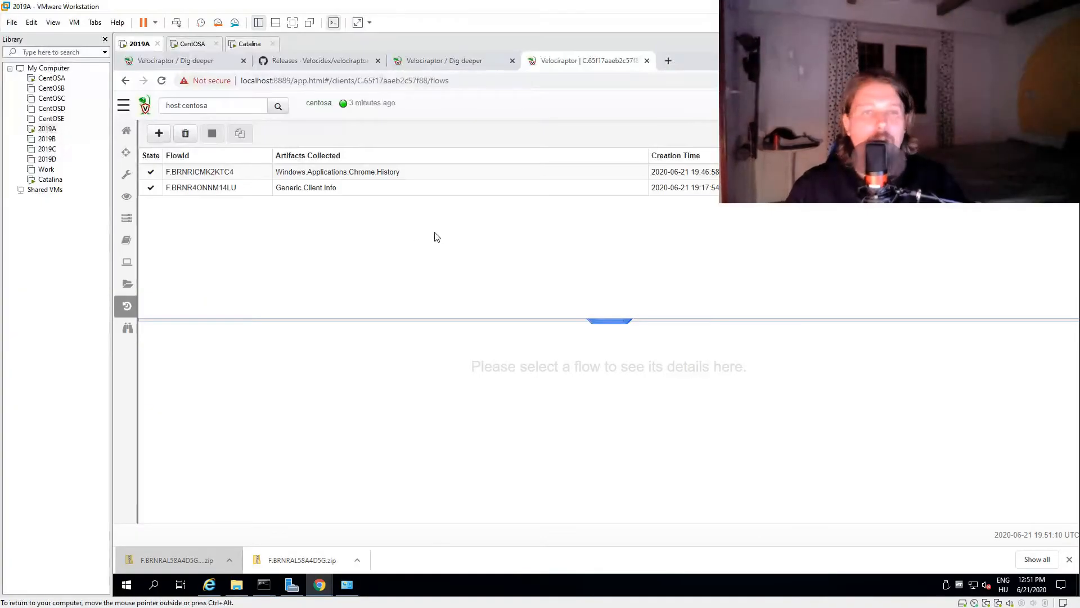
click(278, 106)
click(258, 178)
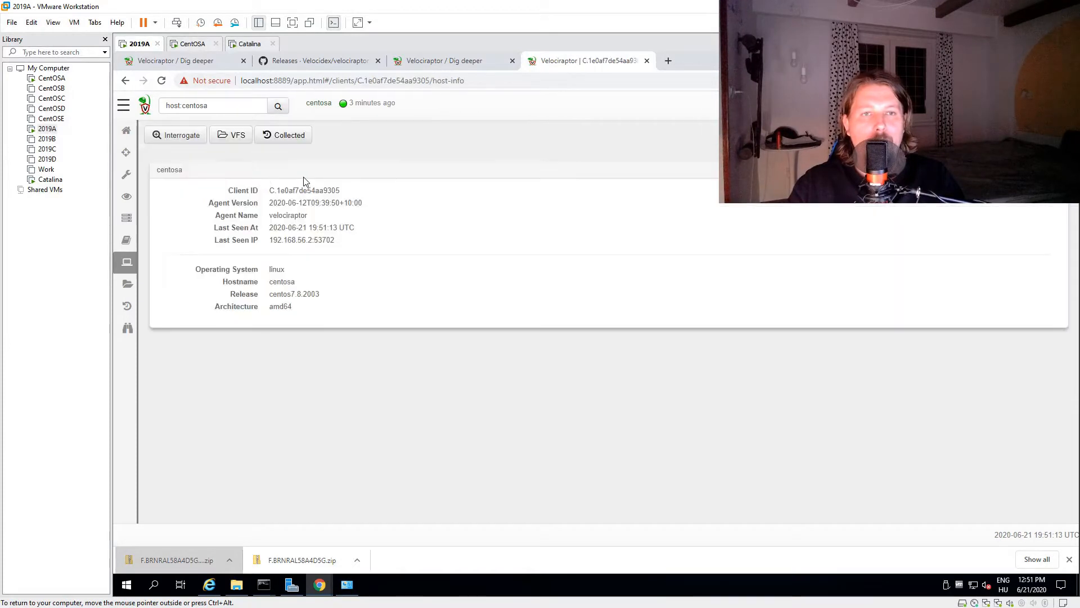
click(300, 138)
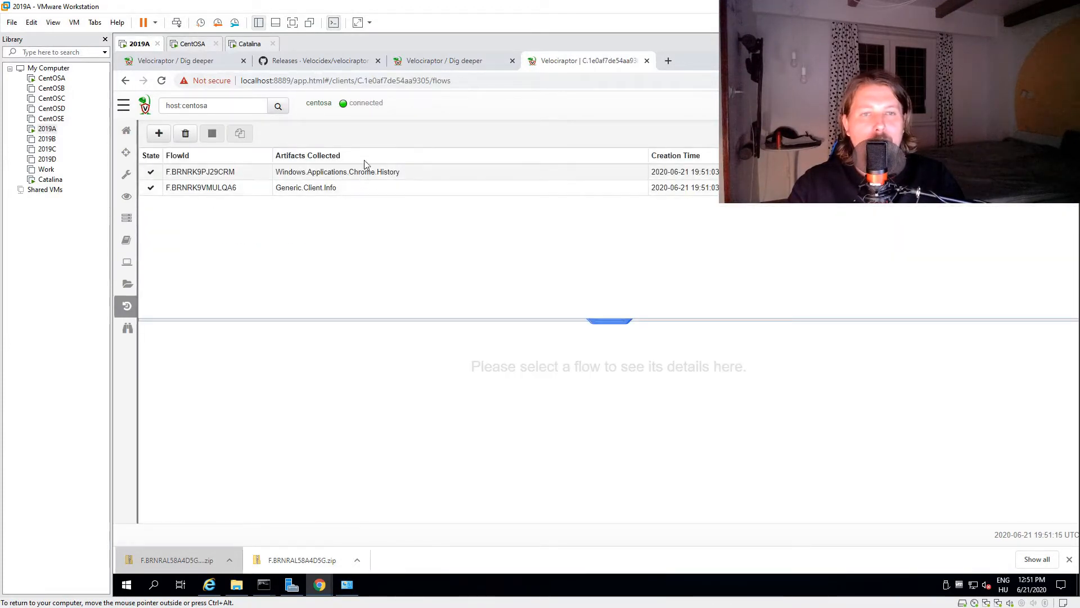
Step: Start a new hunt, search the artifacts for Linux and add Linux.Applications.Docker.Info
click(126, 153)
click(158, 132)
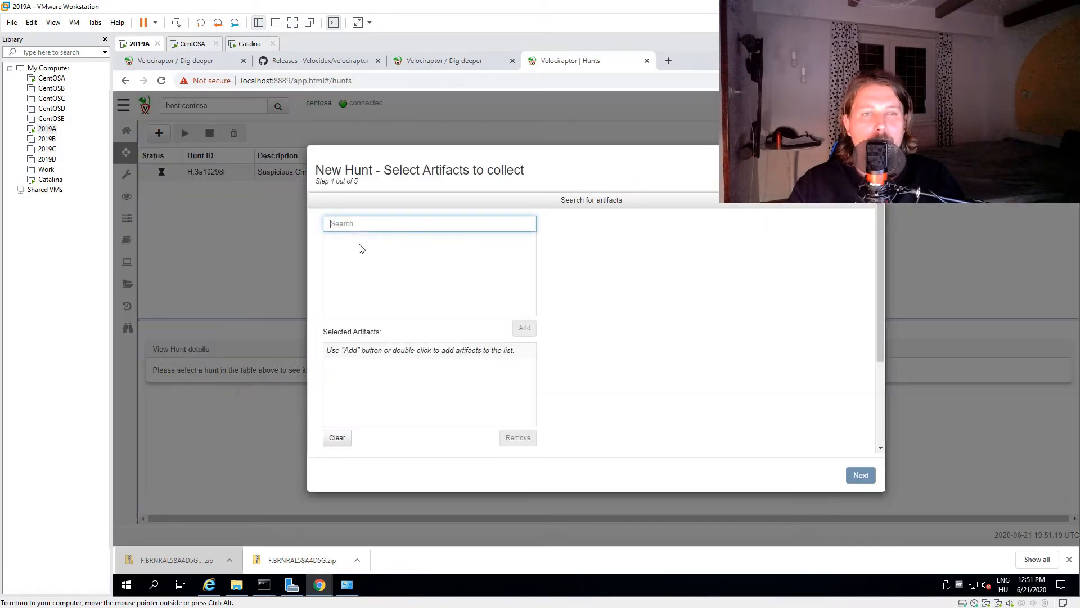
text(Li)
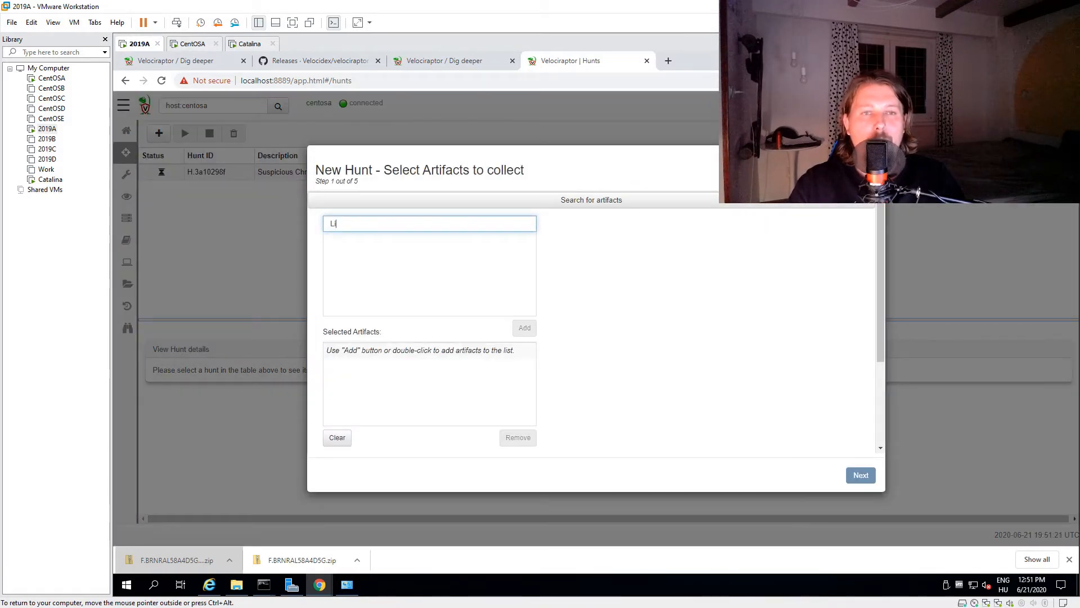
text(nux)
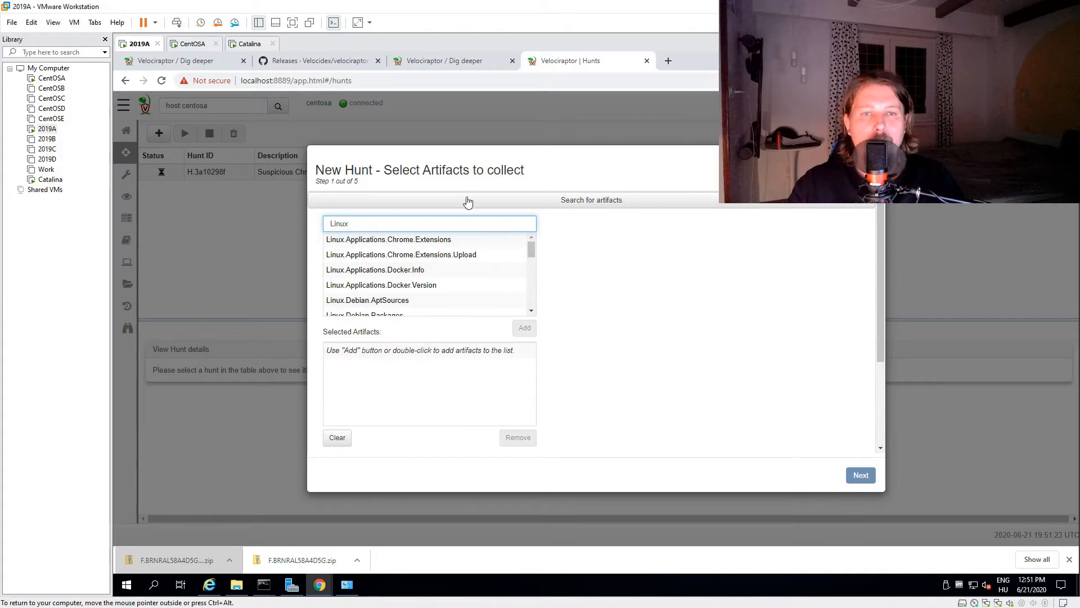
click(444, 270)
click(524, 327)
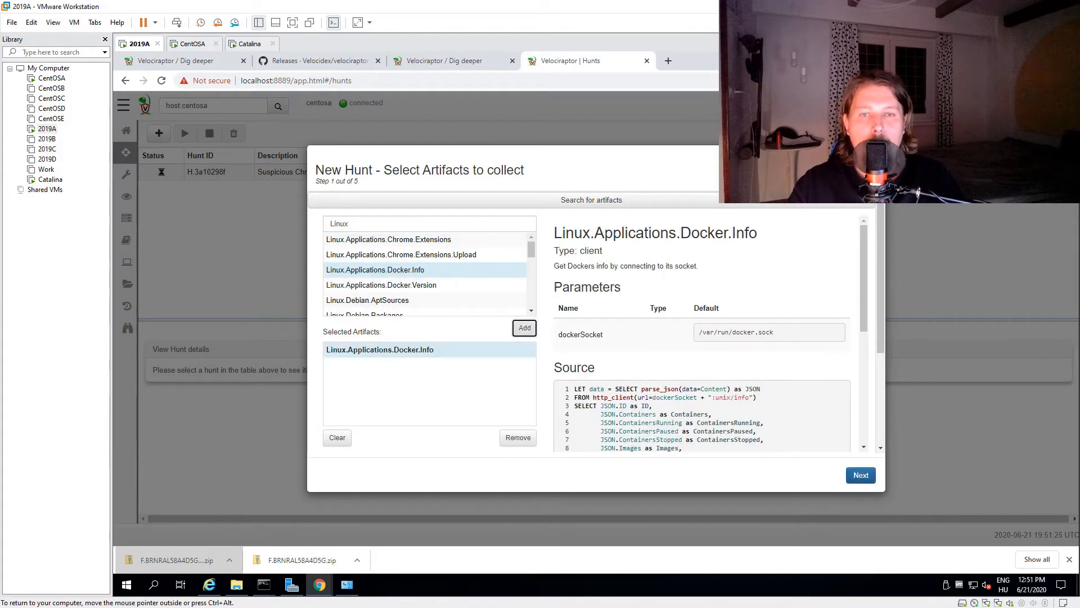
Step: Set the hunt description to Docker Status and continue to the hunt conditions
click(870, 475)
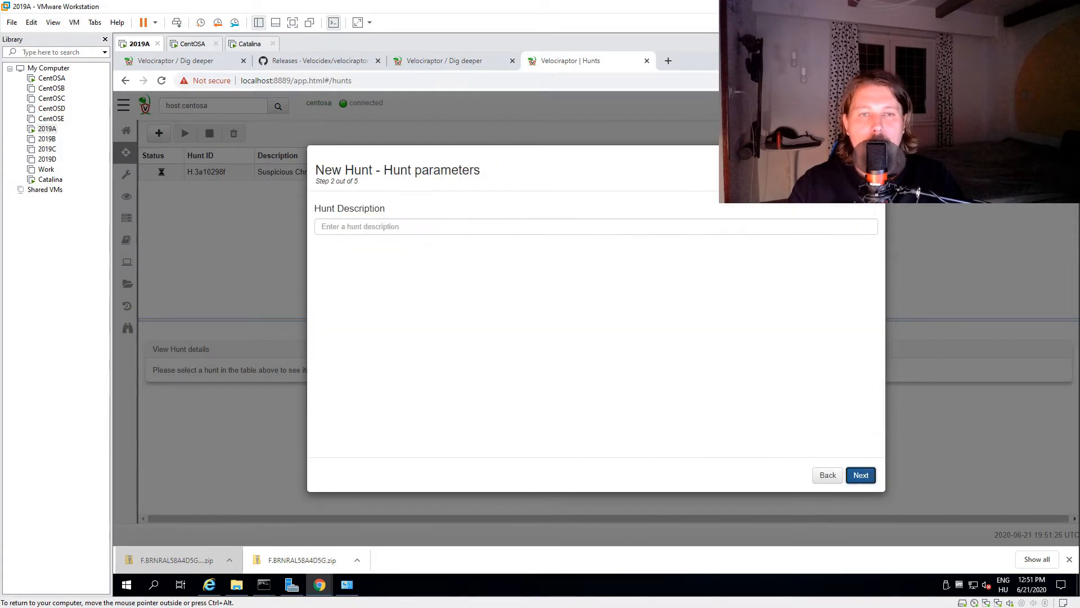
click(421, 230)
text(Docker Status)
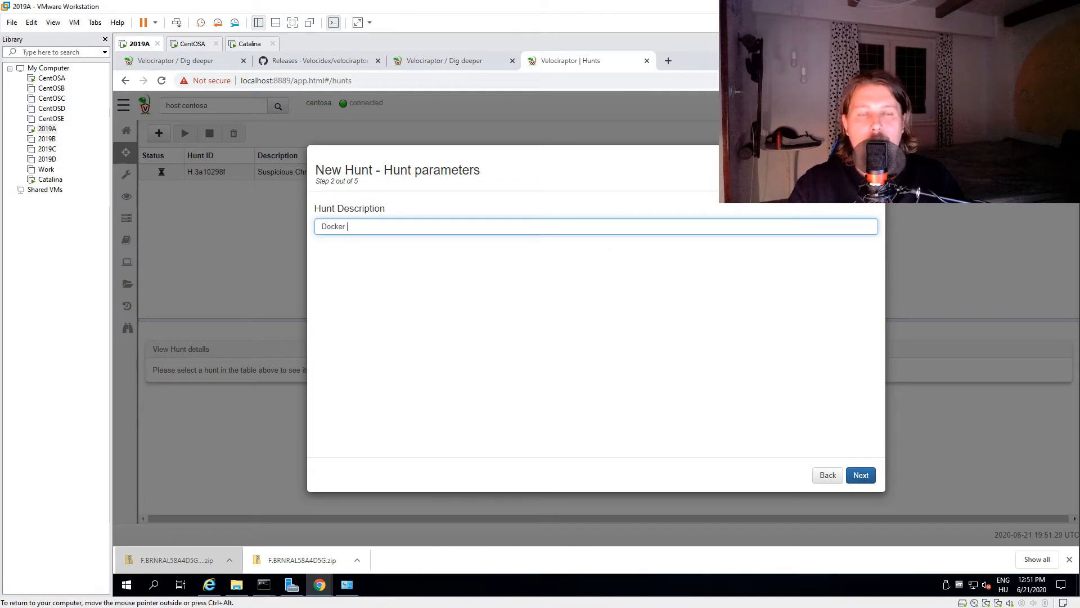
click(859, 475)
Step: Restrict the hunt by Operating System to Linux and create the hunt
click(469, 223)
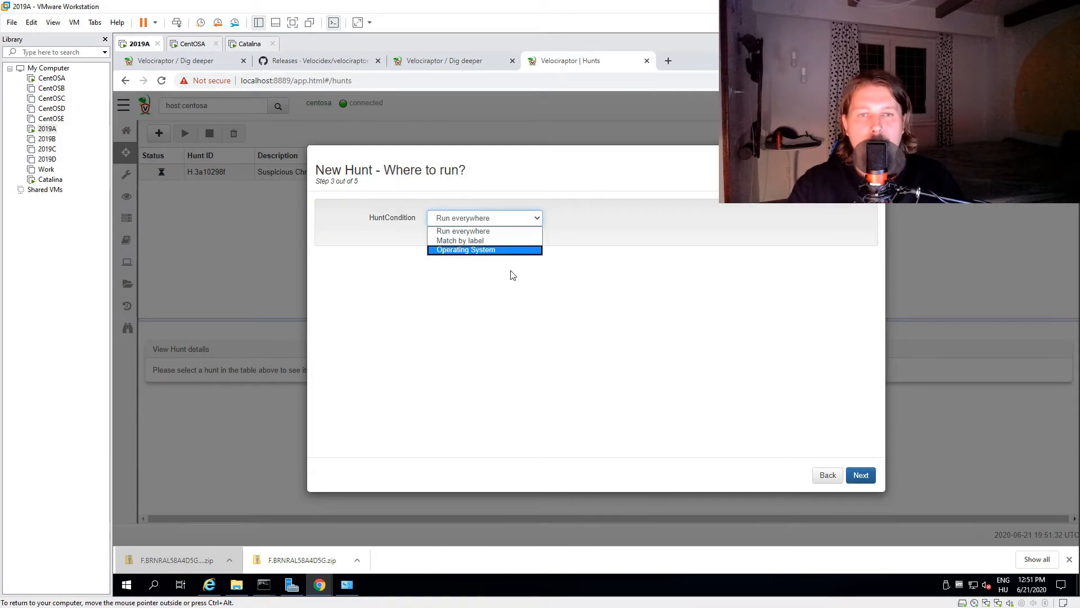
click(496, 252)
click(499, 246)
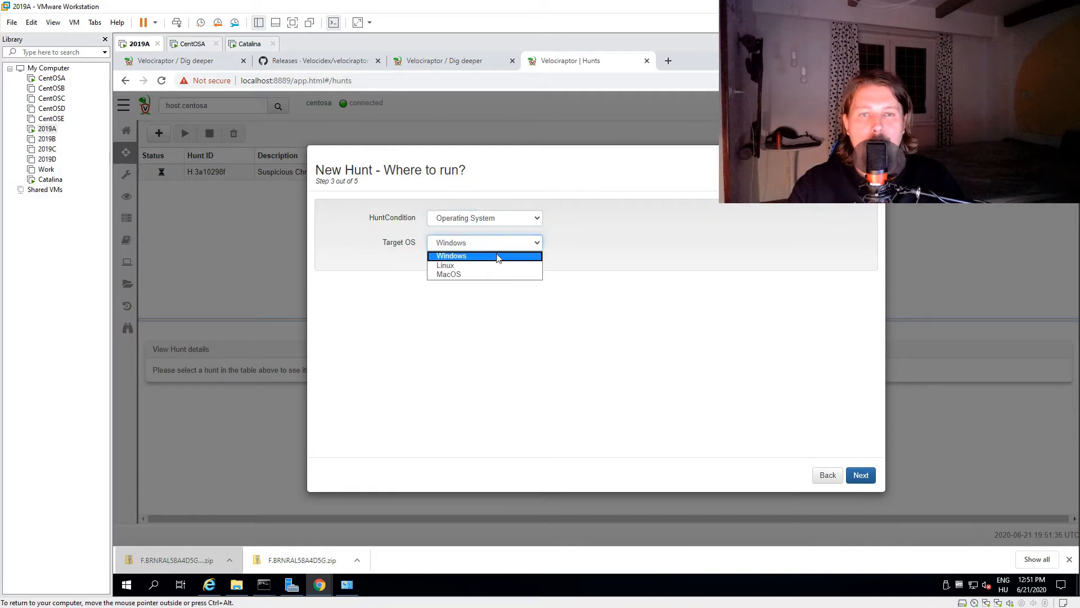
click(495, 265)
click(864, 477)
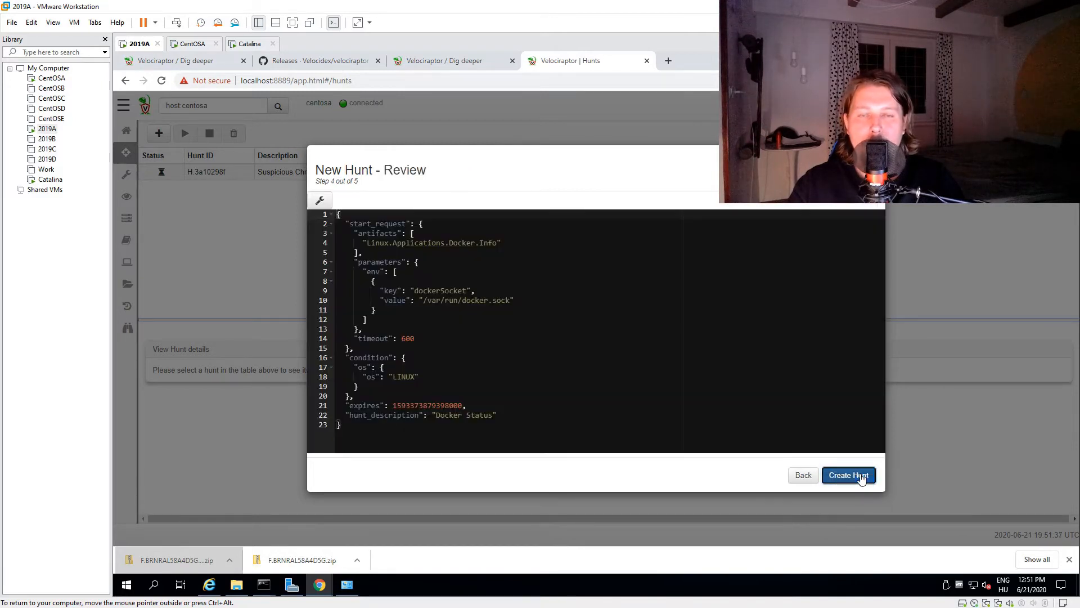
click(864, 478)
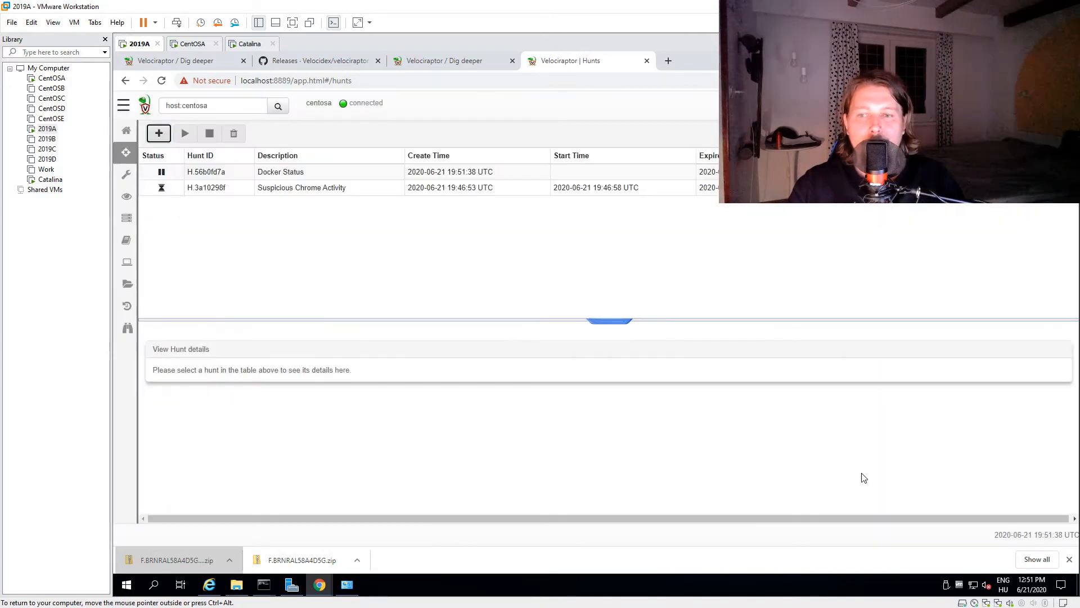
Step: Stop the Suspicious Chrome Activity hunt and confirm the stop
click(201, 173)
click(173, 186)
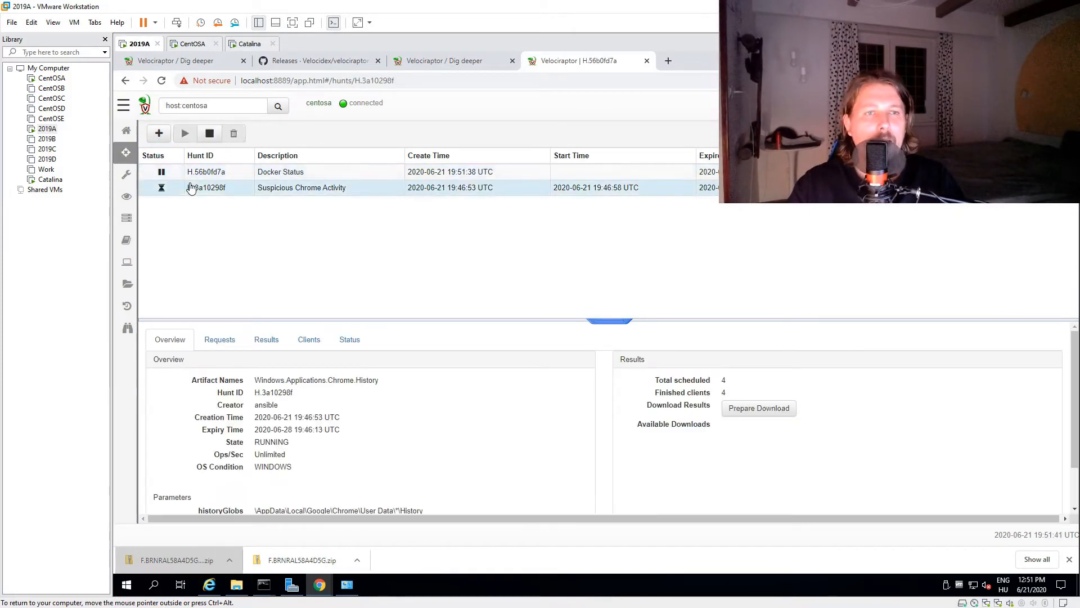
click(209, 134)
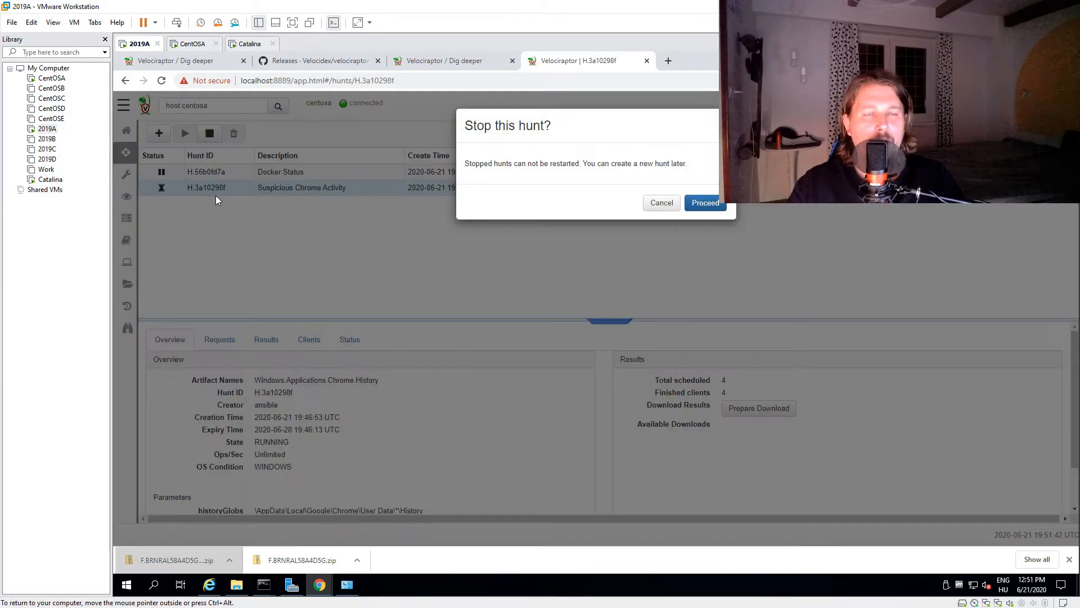
click(704, 203)
click(708, 203)
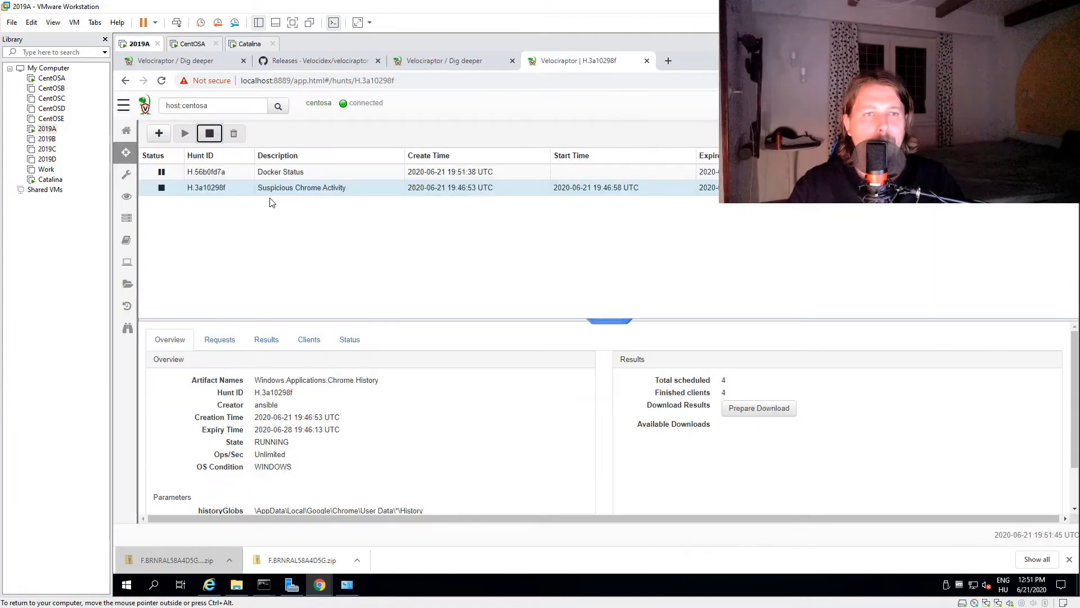
Step: Run the Docker Status hunt, then view its requests and results
click(221, 170)
click(185, 135)
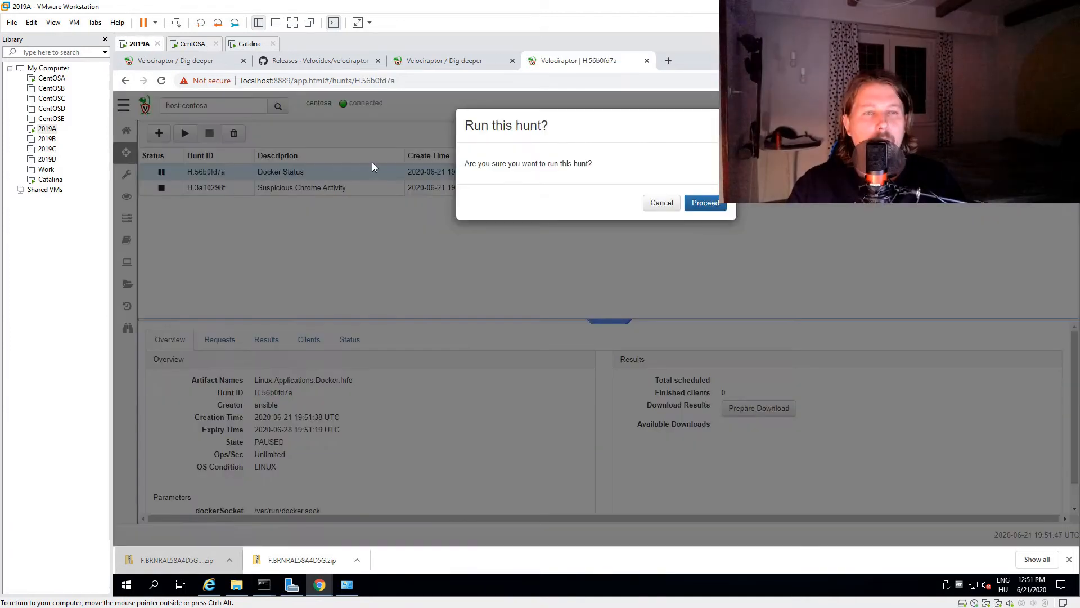
click(701, 202)
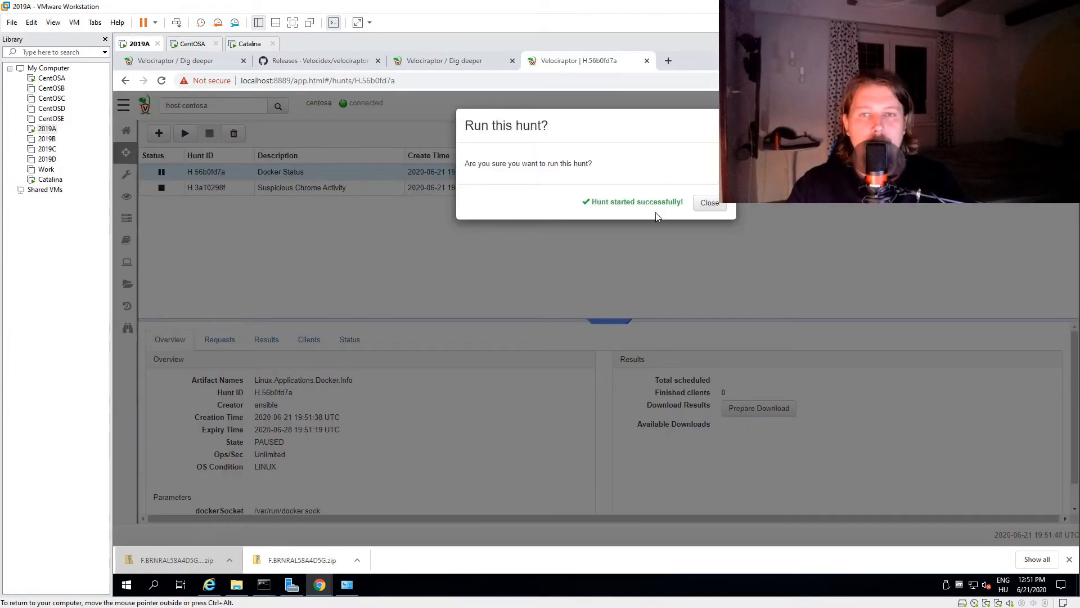
click(709, 203)
click(217, 337)
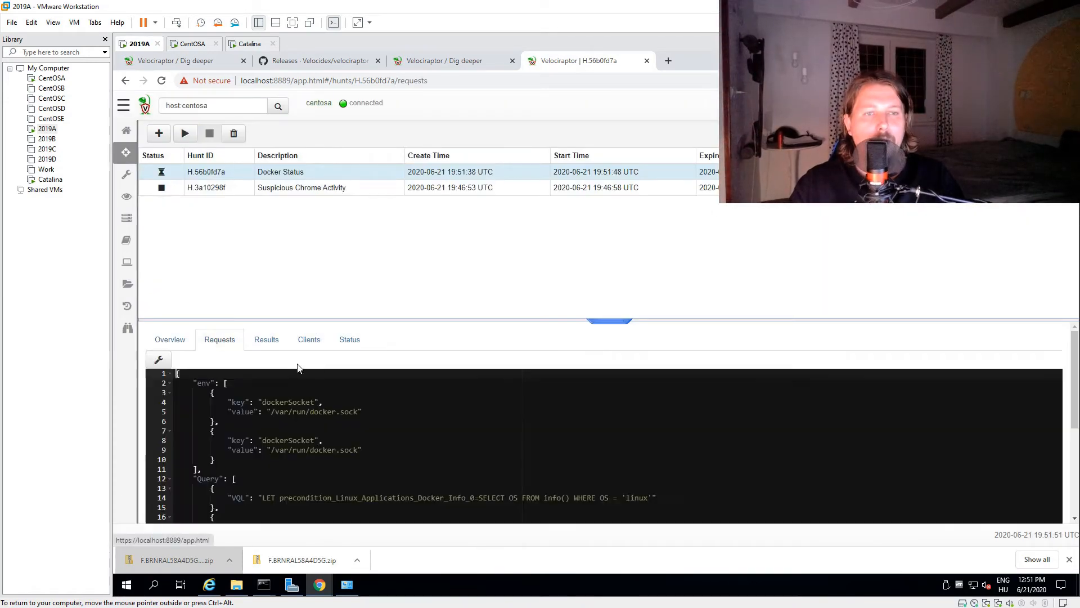
click(266, 339)
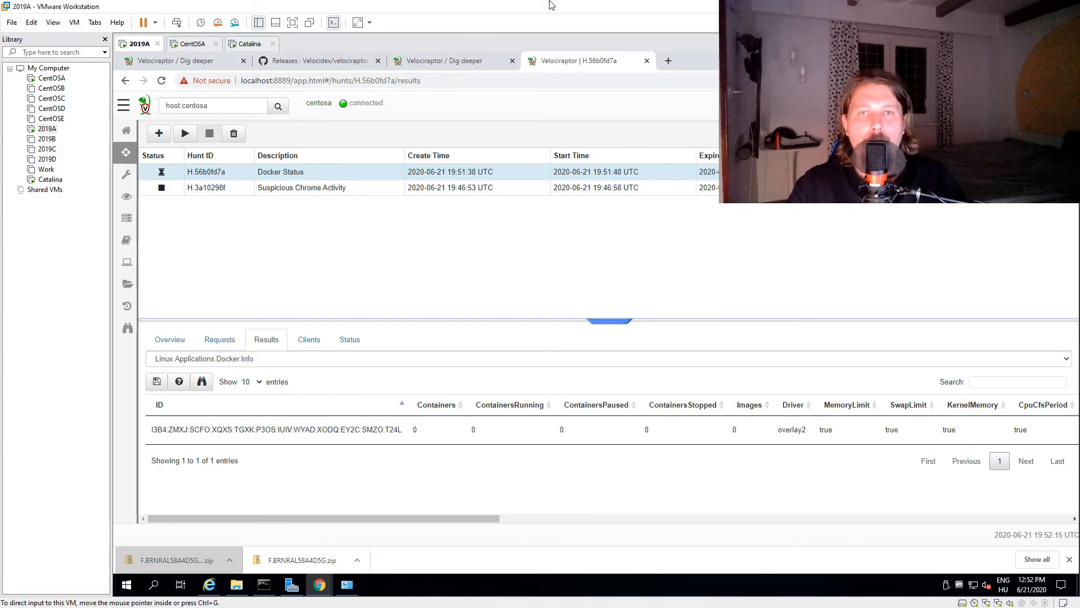
Step: Return to the centosa terminal and stop the running Velociraptor client
key(ctrl+grave)
key(Return)
key(Return)
key(Return)
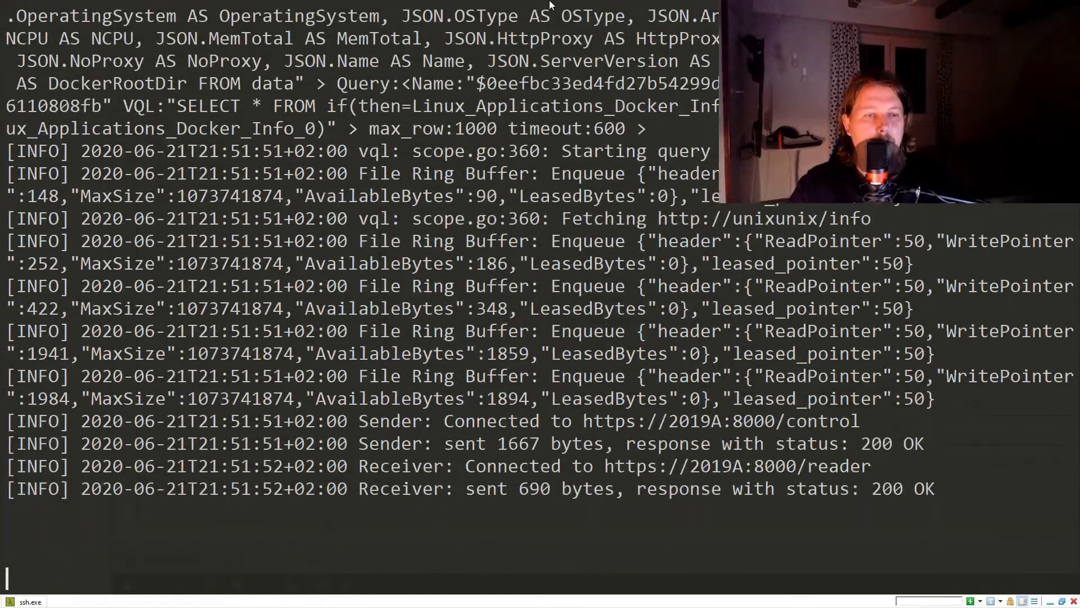
key(ctrl+c)
Step: Run the hello-world Docker container on centosa and list the running containers
text(docker run)
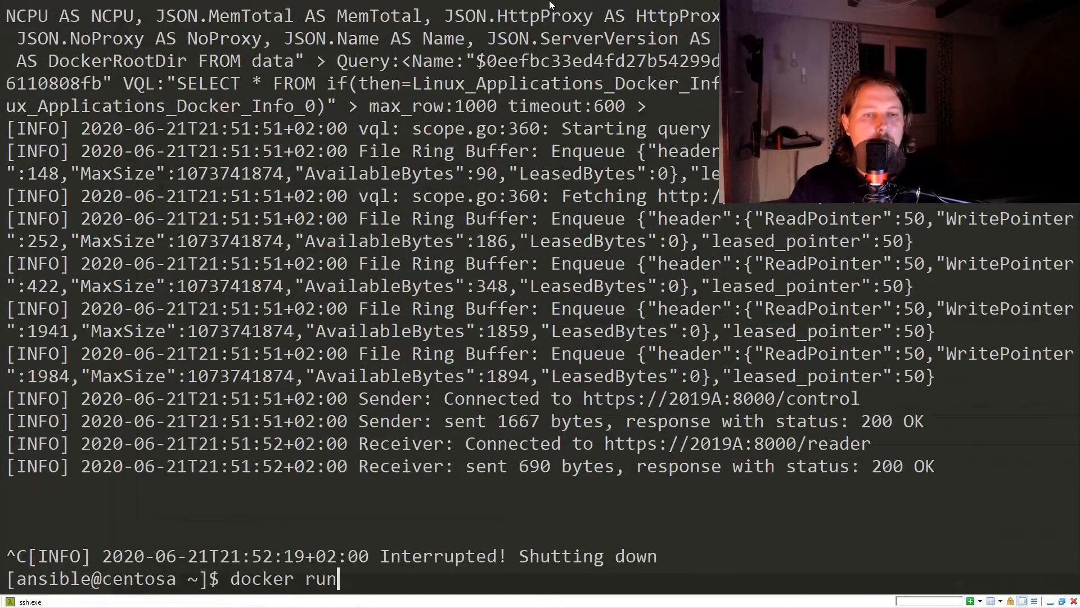
text( hello)
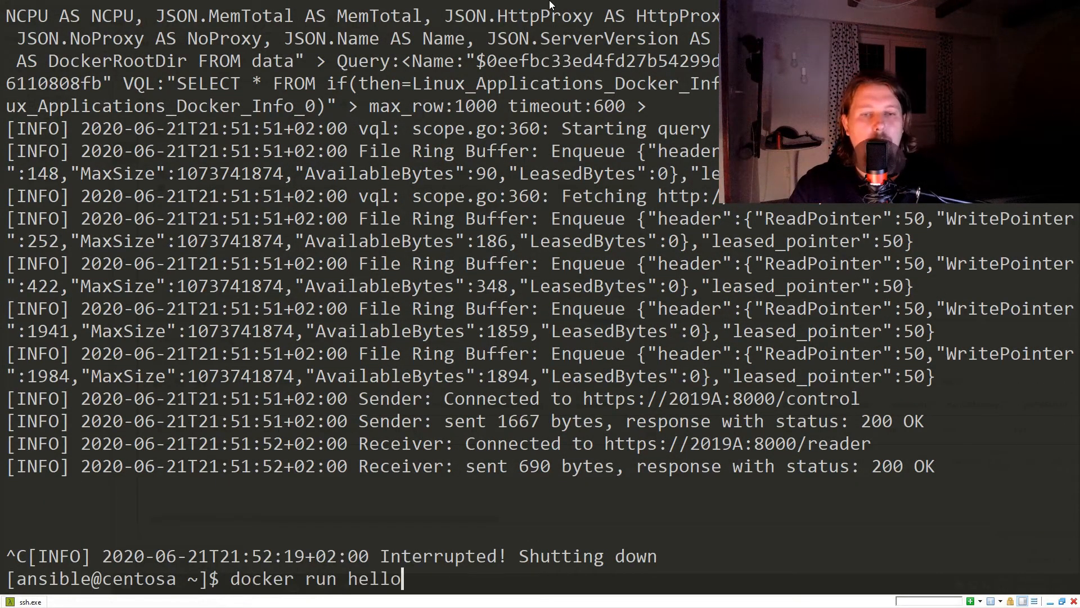
text(-world)
key(Return)
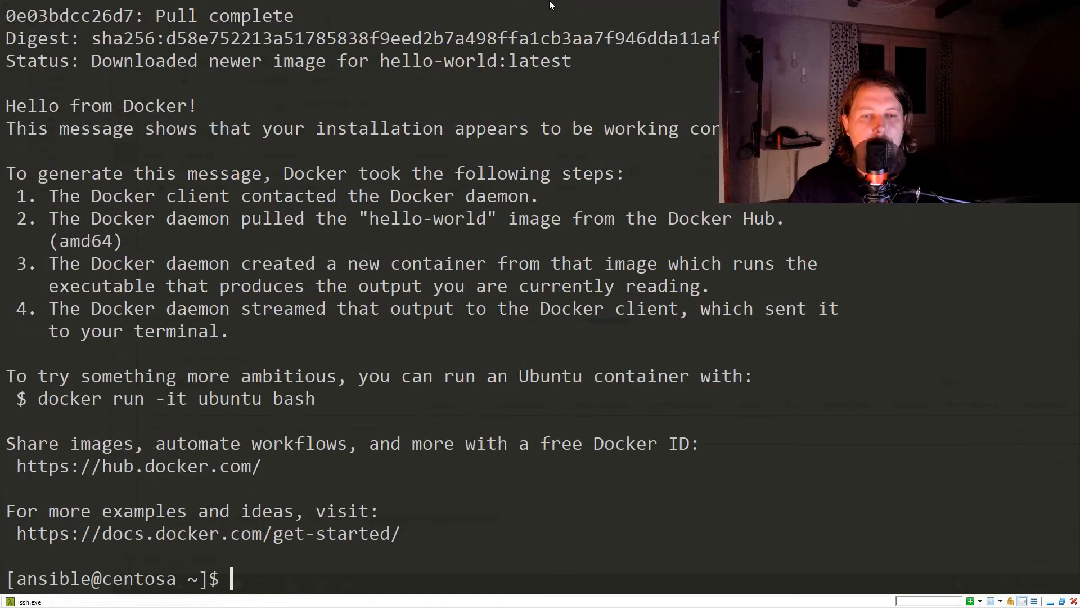
text(docker ps)
key(Return)
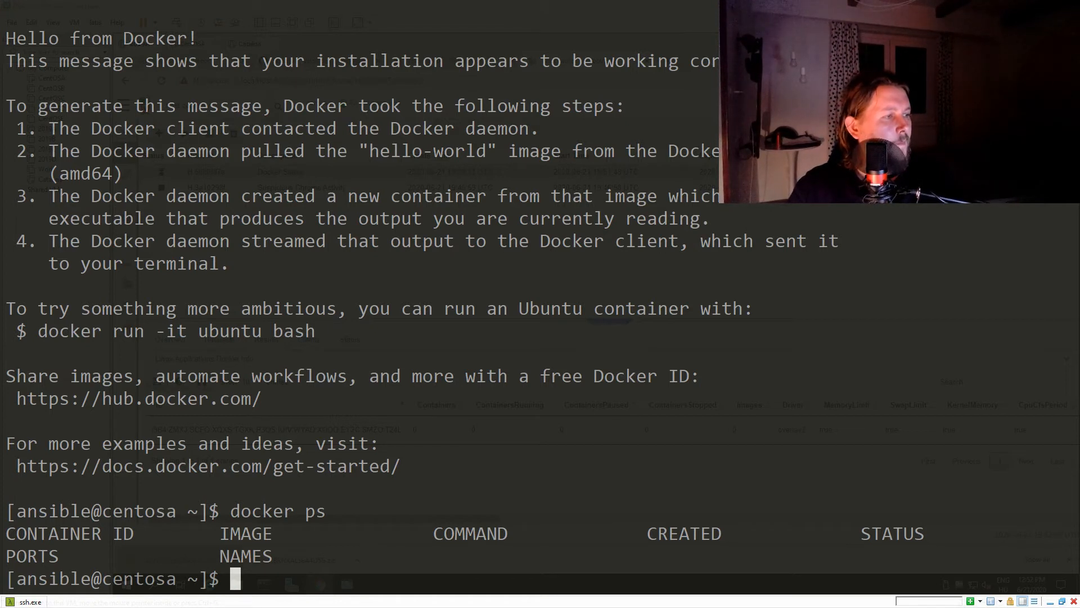
Step: Try to build an image tagged tutum/hello-world from the current directory
click(333, 236)
key(ctrl+v)
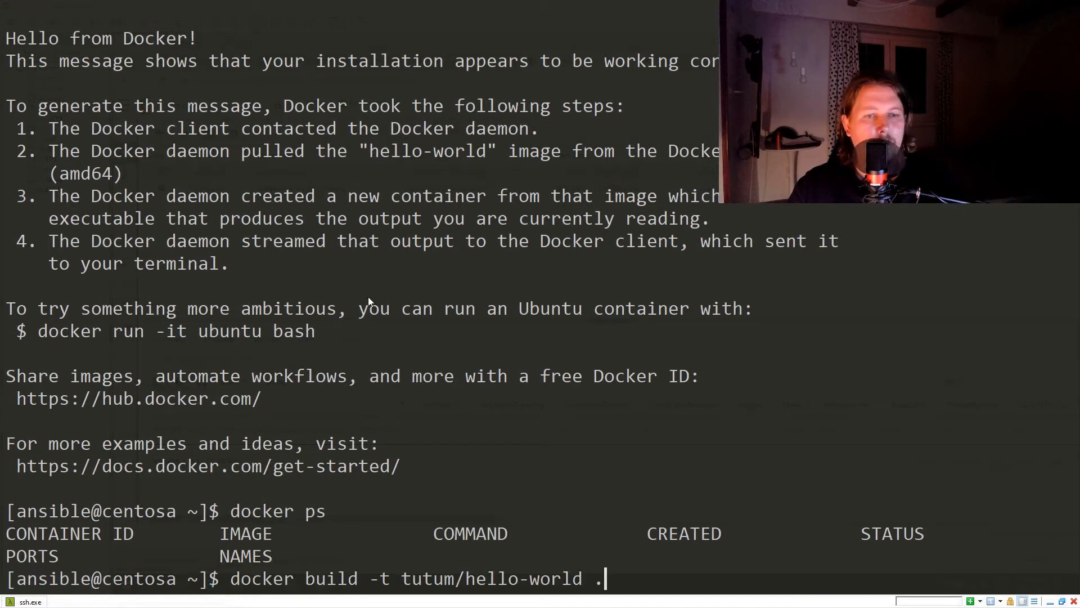
text(ű)
key(BackSpace)
key(Return)
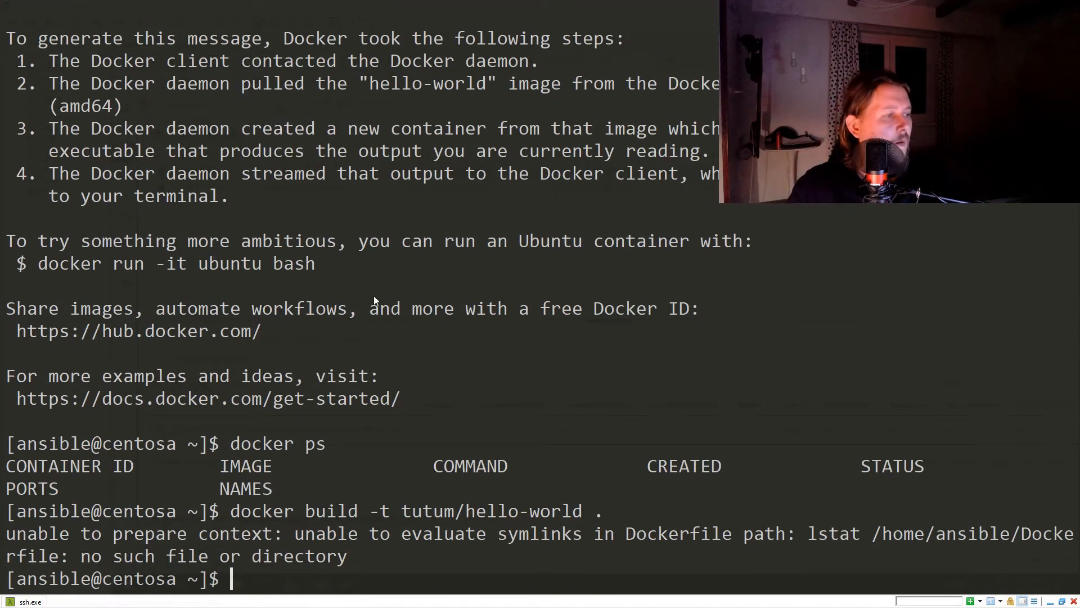
Step: Run tutum/hello-world as a detached container with port 80 published, and list the running containers
key(alt+Tab)
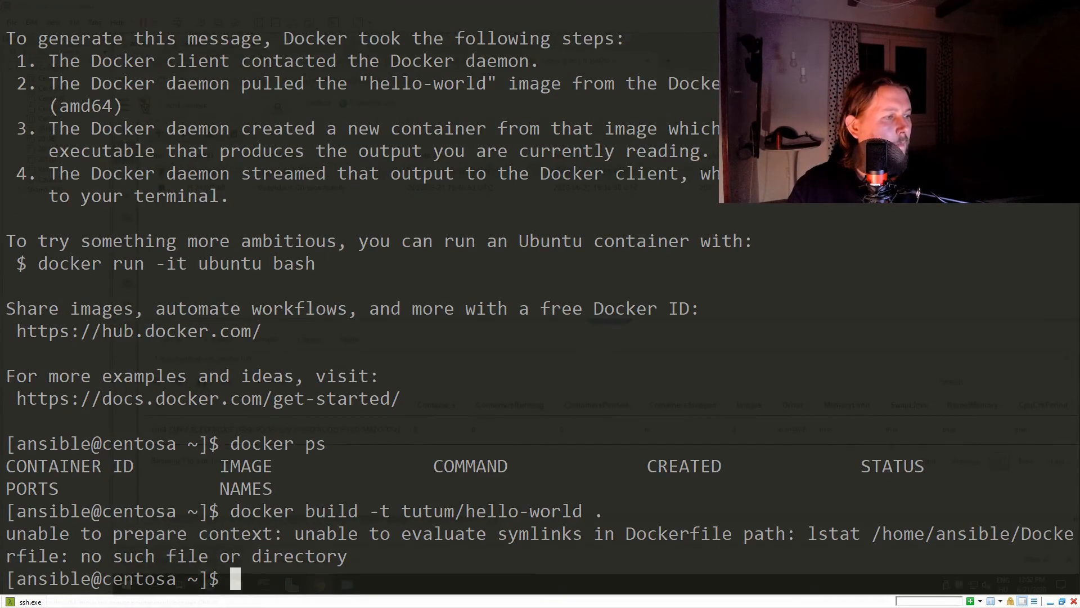
click(342, 358)
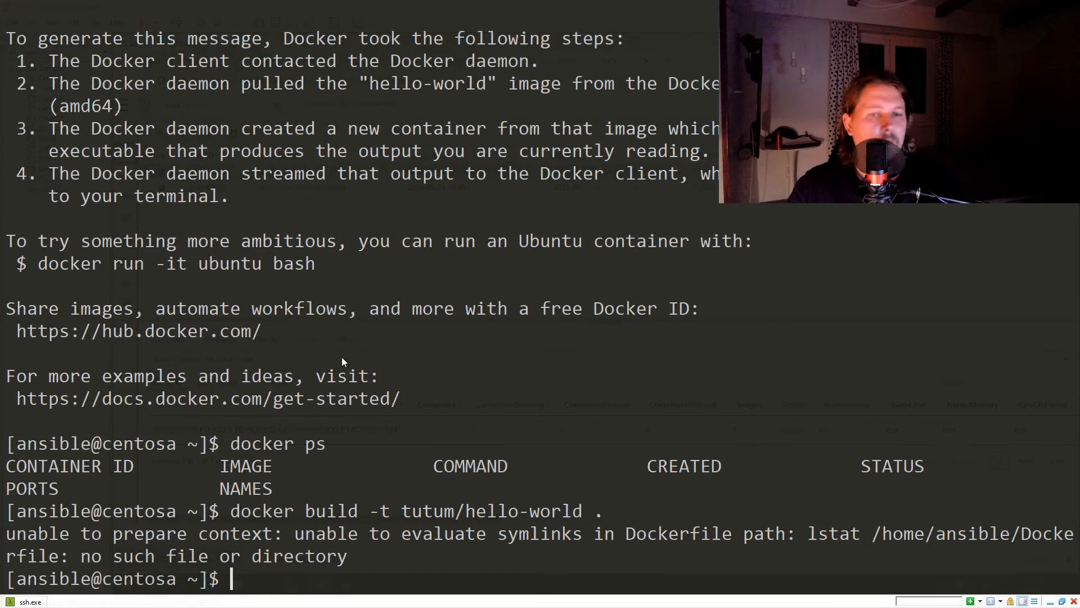
key(ctrl+v)
key(Return)
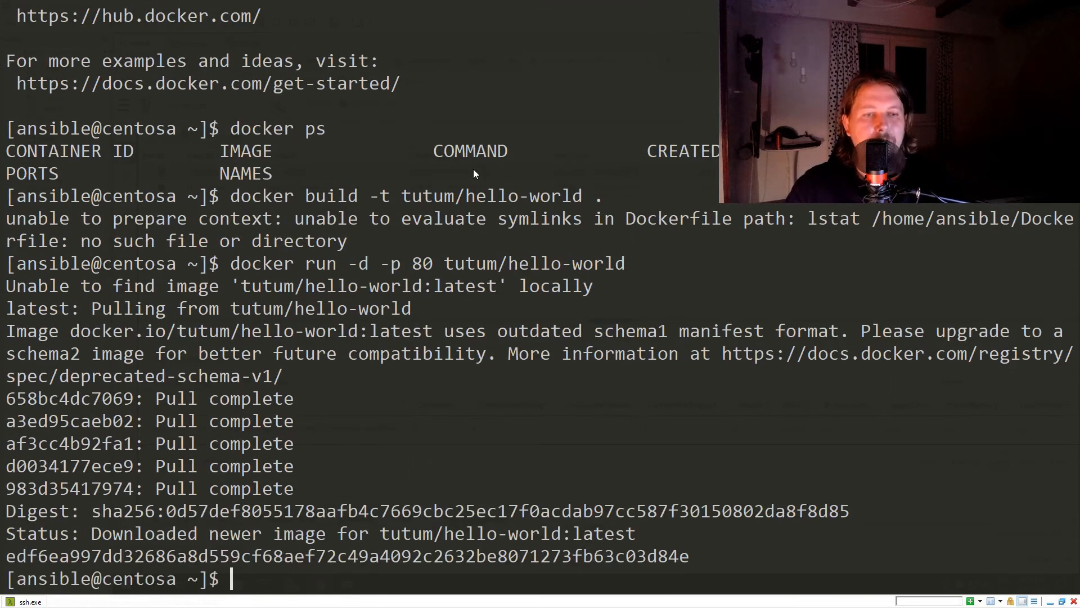
text(docker ps)
key(Return)
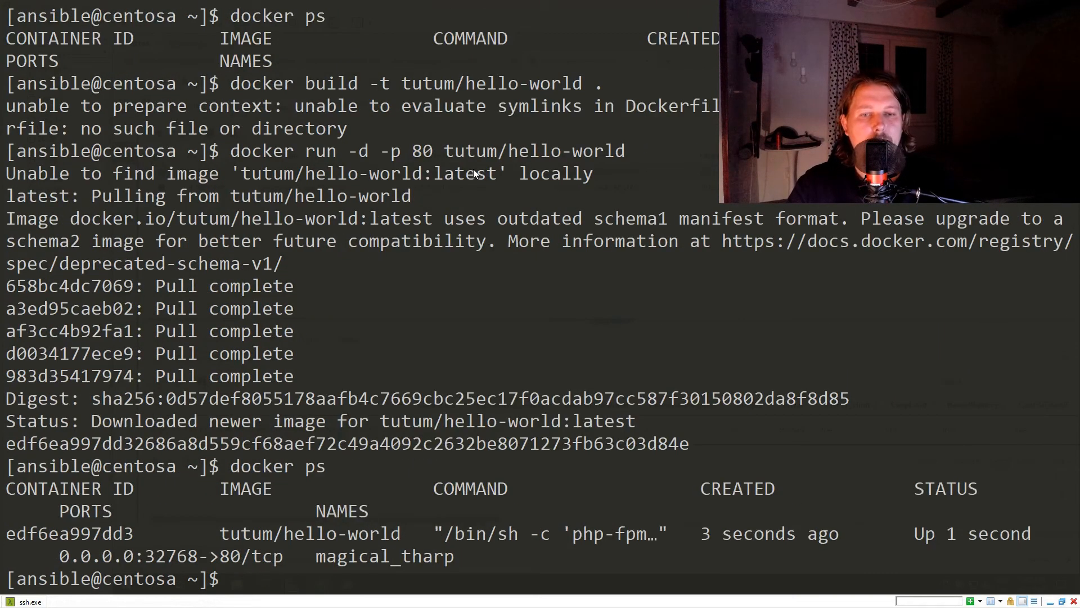
Step: Switch back to the Velociraptor web console and check the Docker Status hunt's requests and results, reloading the page
key(ctrl+grave)
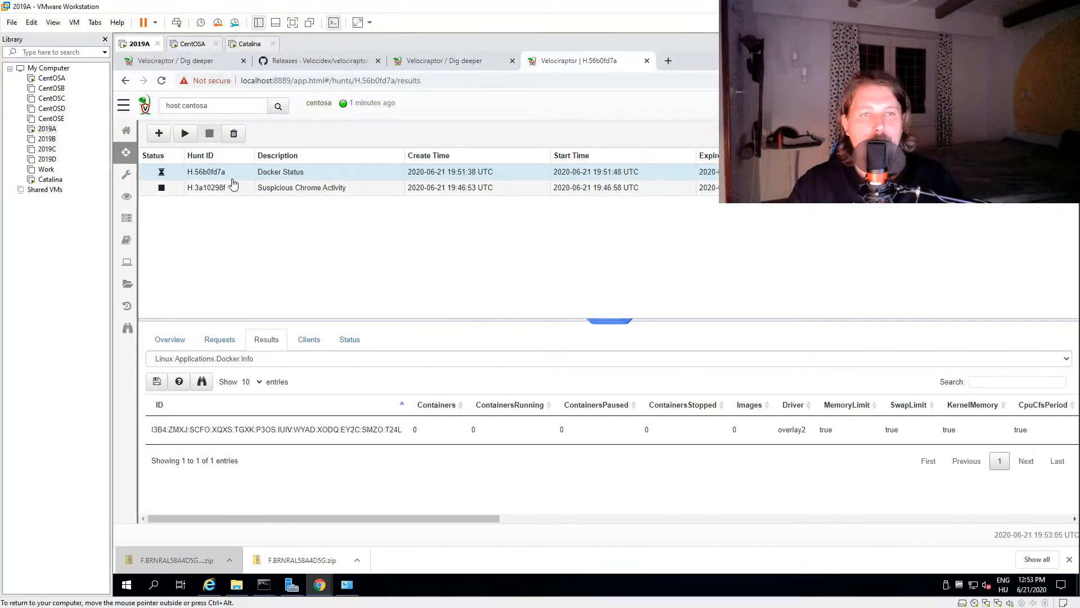
click(209, 186)
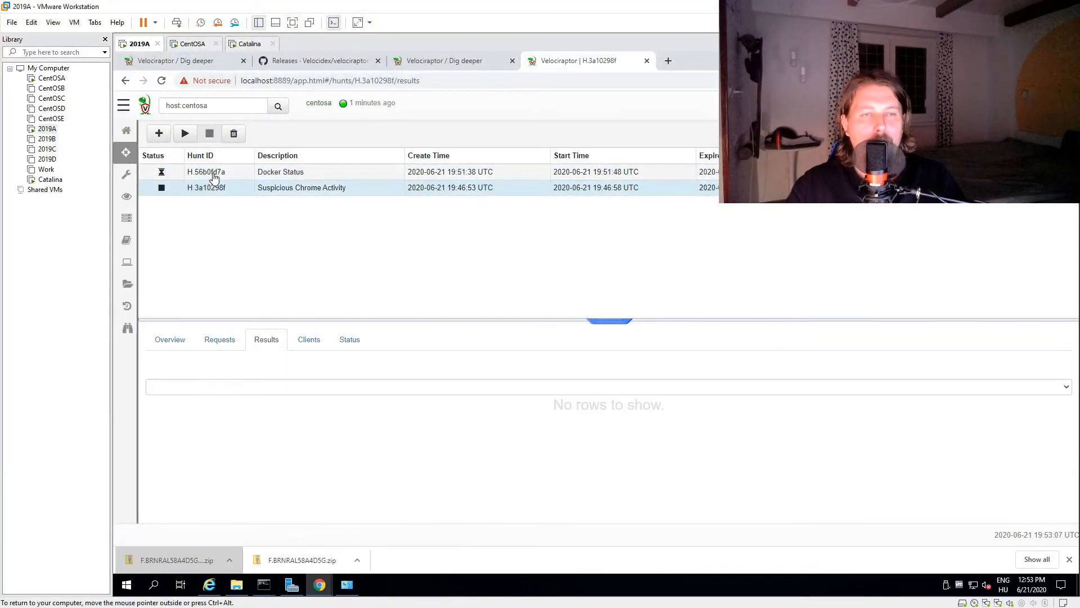
click(211, 173)
click(221, 340)
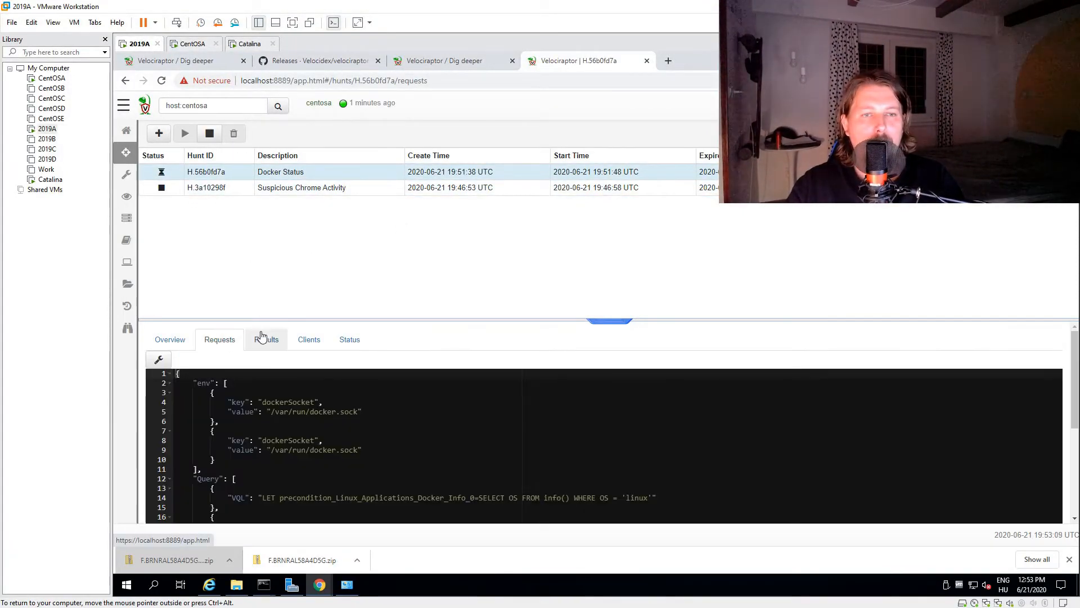
click(266, 340)
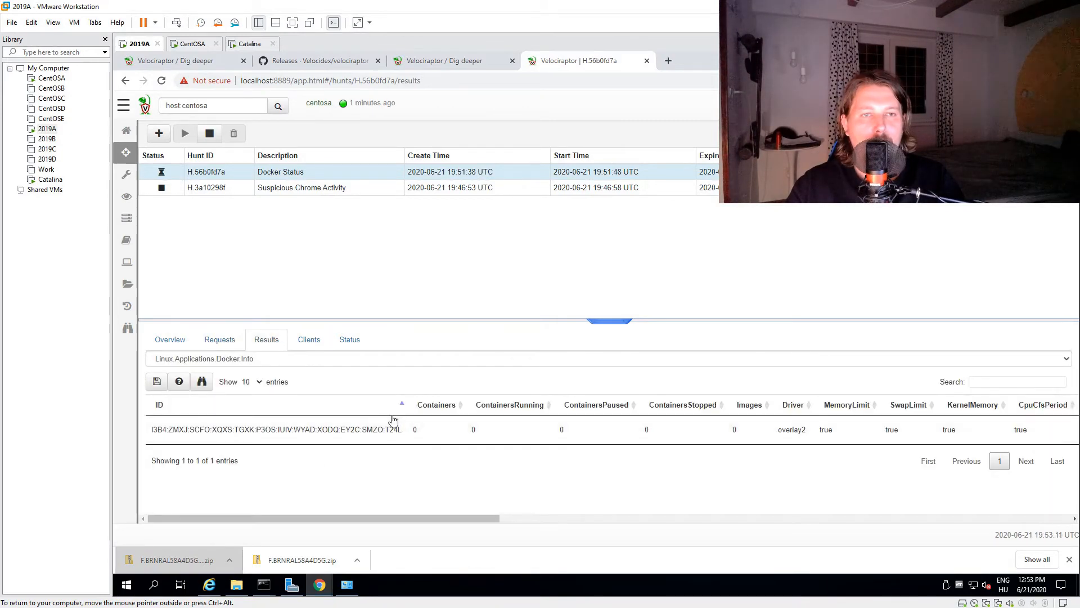
key(F5)
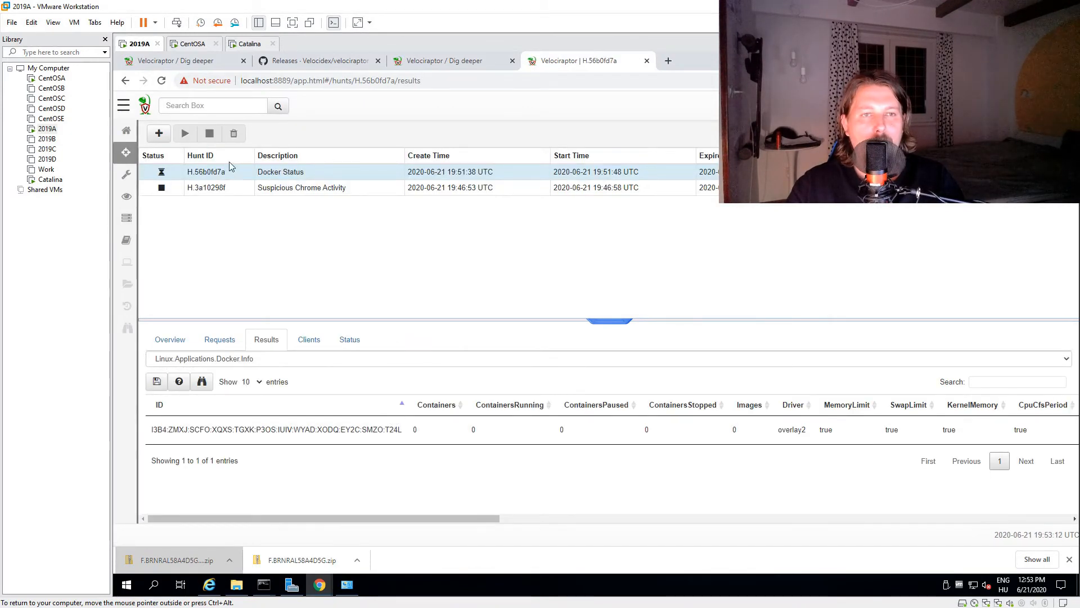
Step: Stop the Docker Status hunt and start it again, confirming both actions
click(212, 187)
click(225, 176)
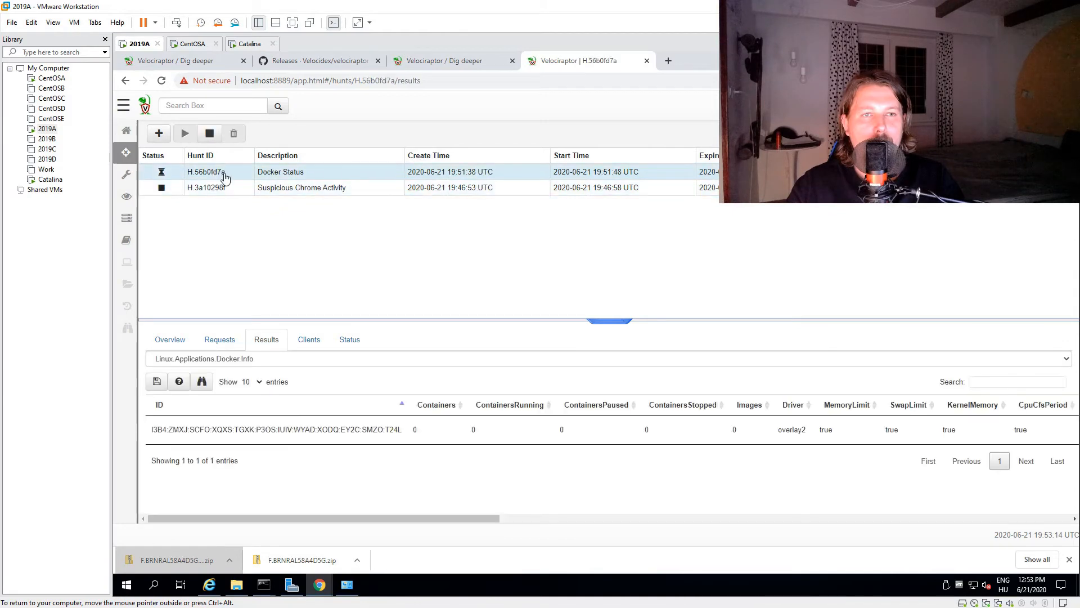
click(209, 133)
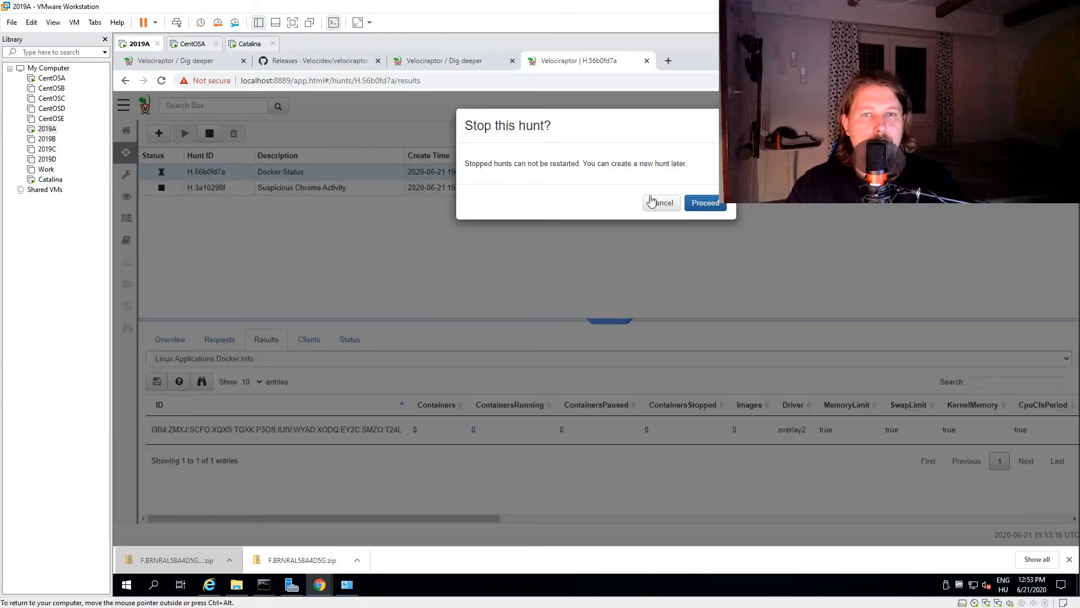
click(710, 203)
click(707, 206)
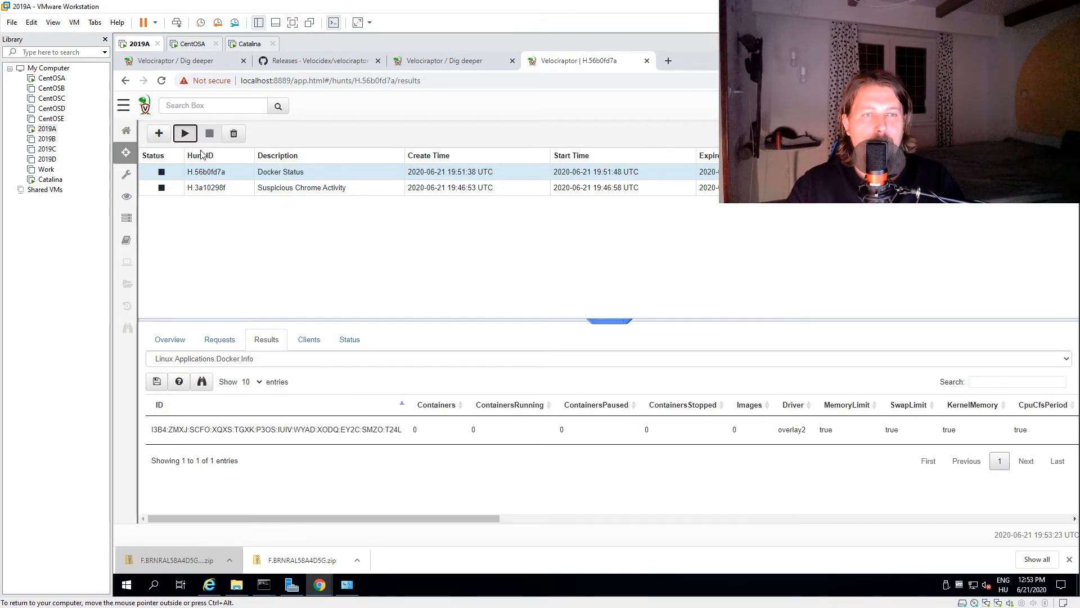
click(185, 133)
click(695, 197)
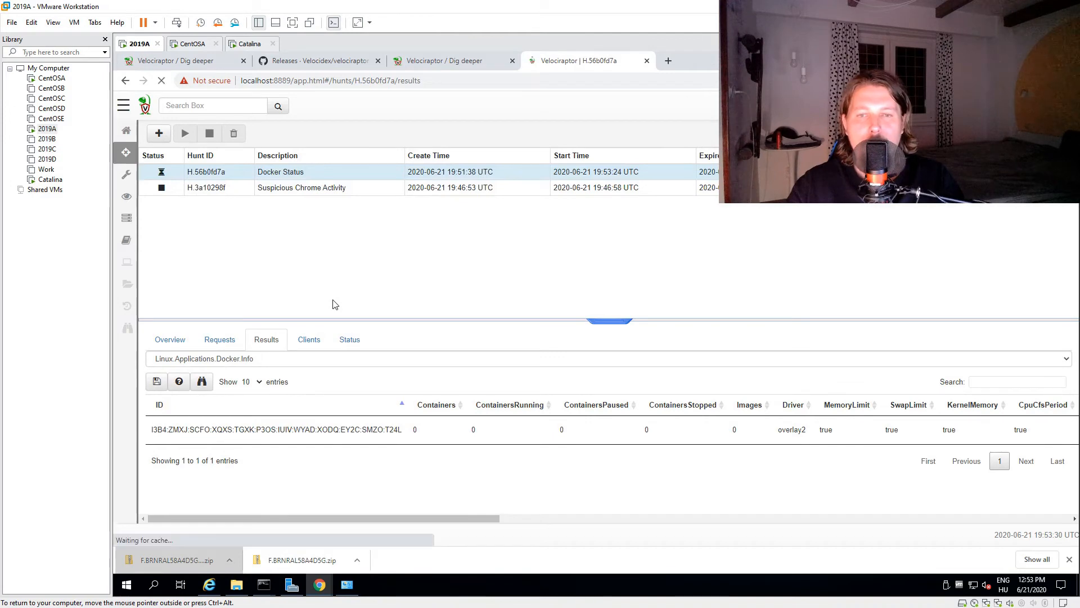
Step: Review the Docker Status hunt's requests, results, status, clients and overview
click(219, 339)
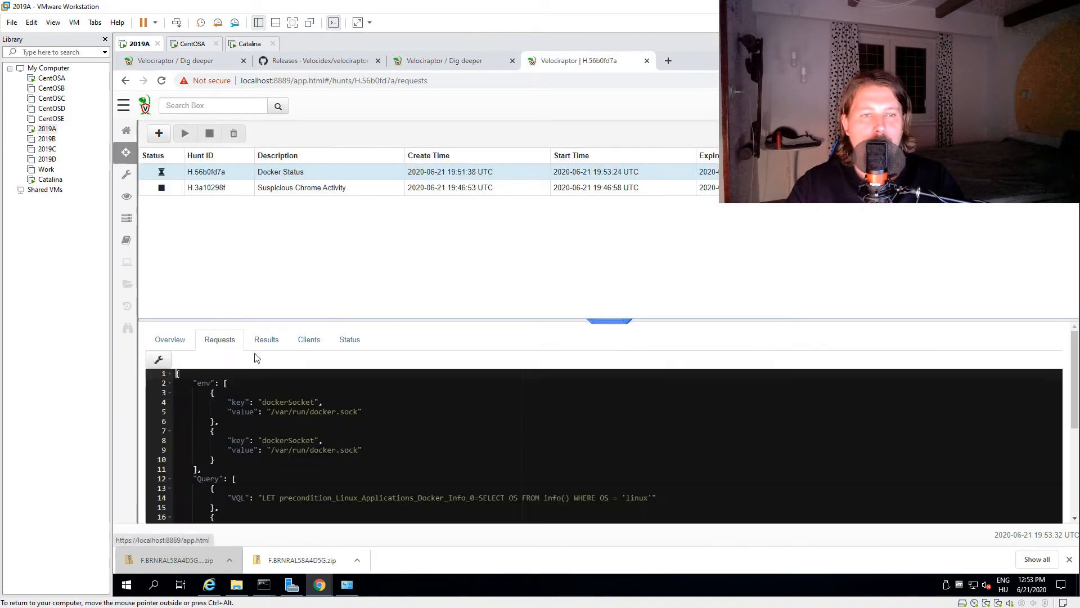
click(266, 340)
click(342, 341)
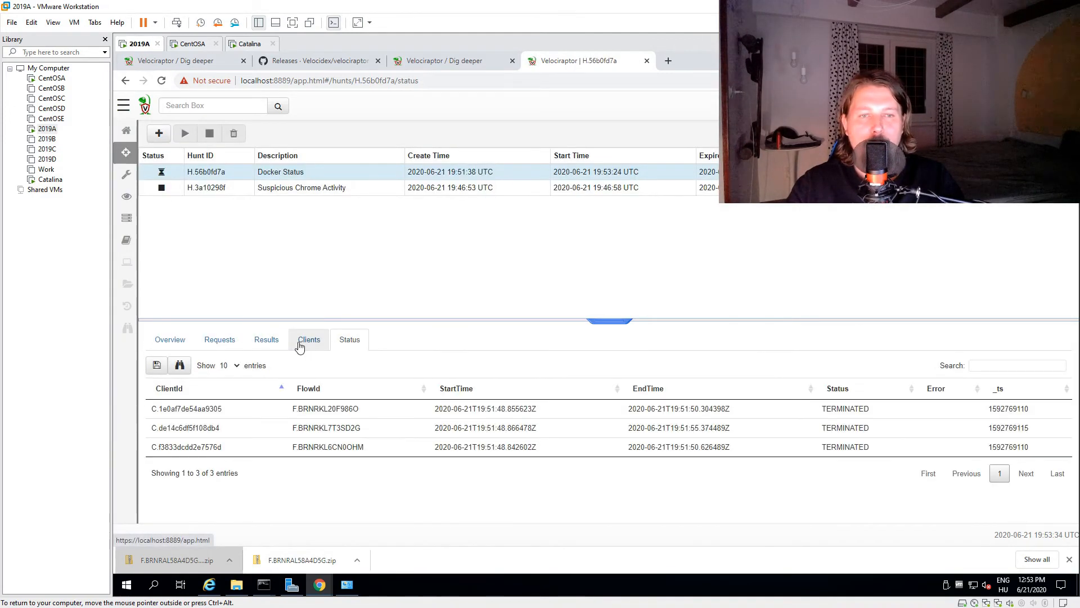
click(304, 340)
click(352, 339)
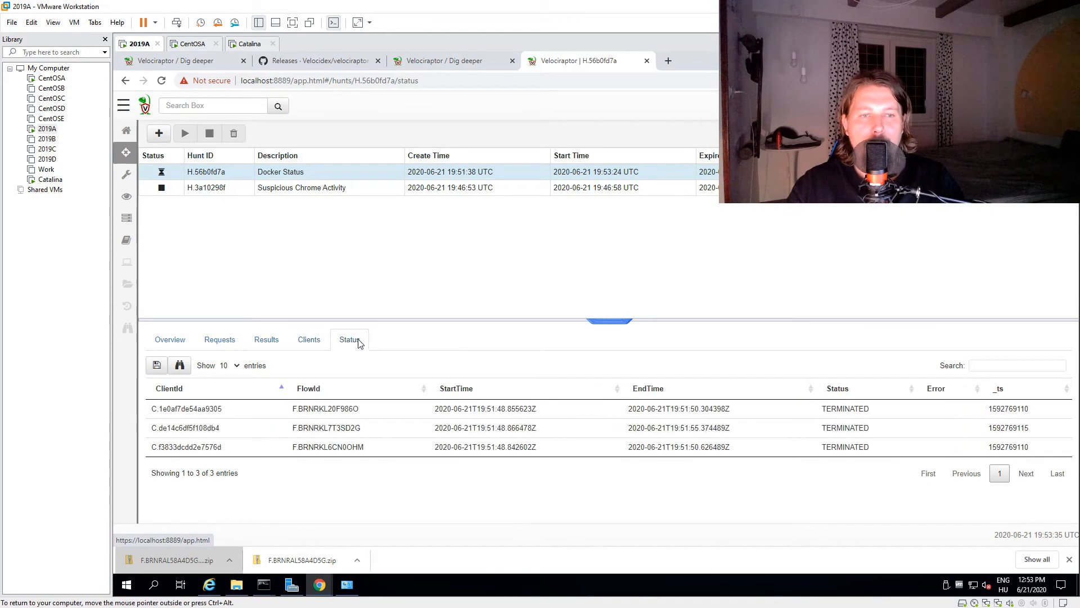
click(311, 340)
click(178, 343)
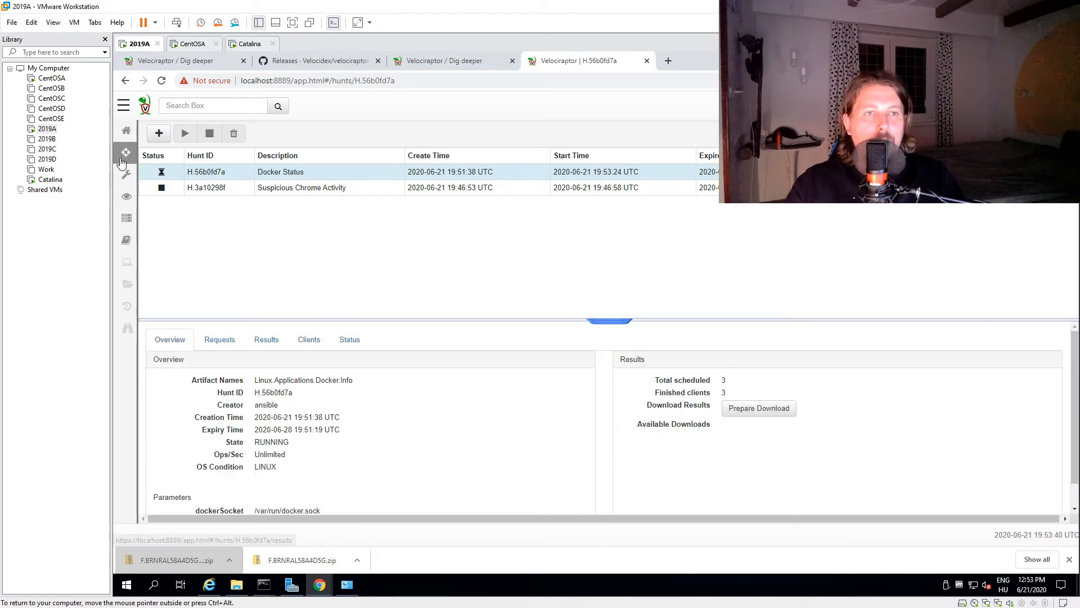
Step: Start a new hunt, search the artifacts for "MacOS." and select MacOS.System.Users to read its description
click(159, 134)
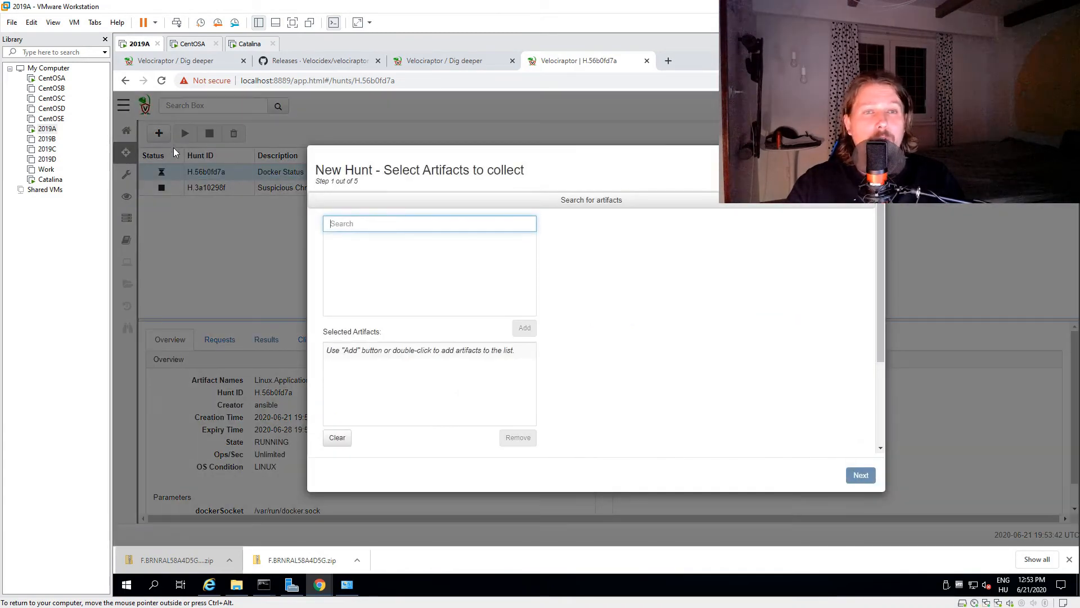
text(Mac)
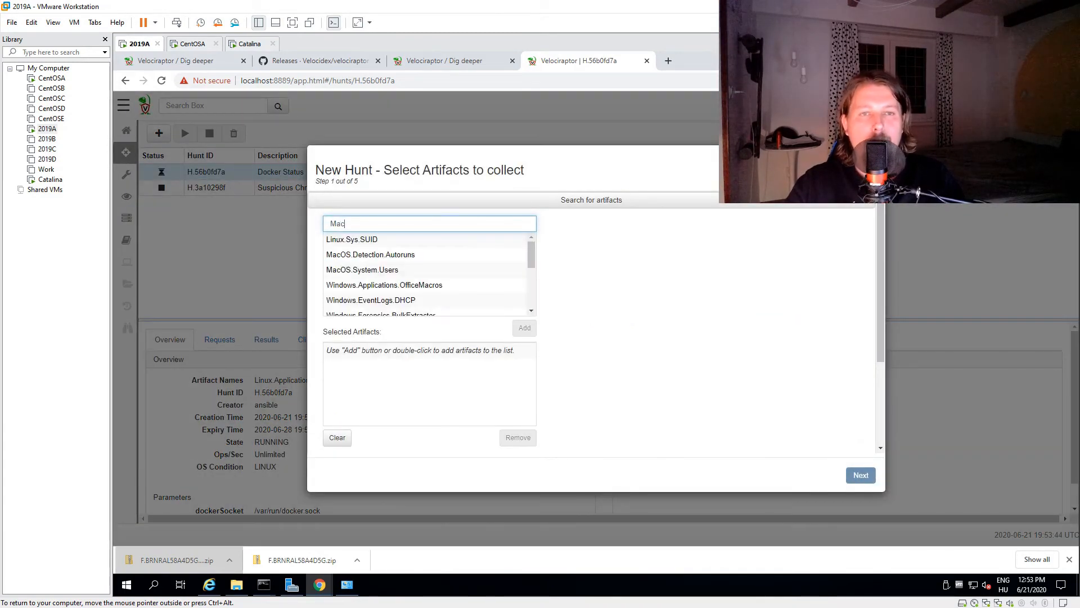
key(BackSpace)
key(BackSpace)
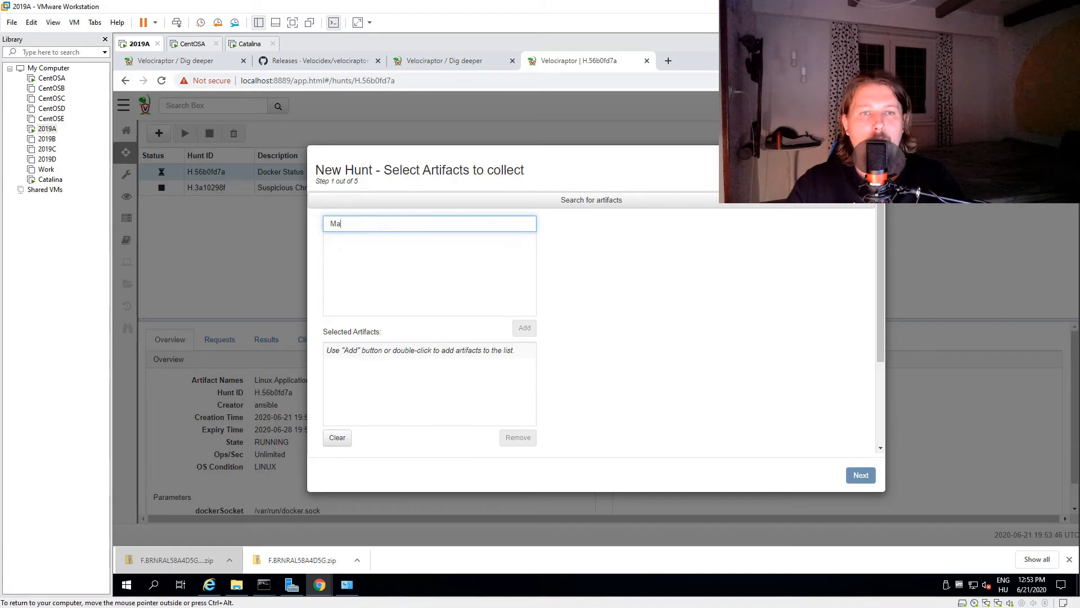
text(cOS.)
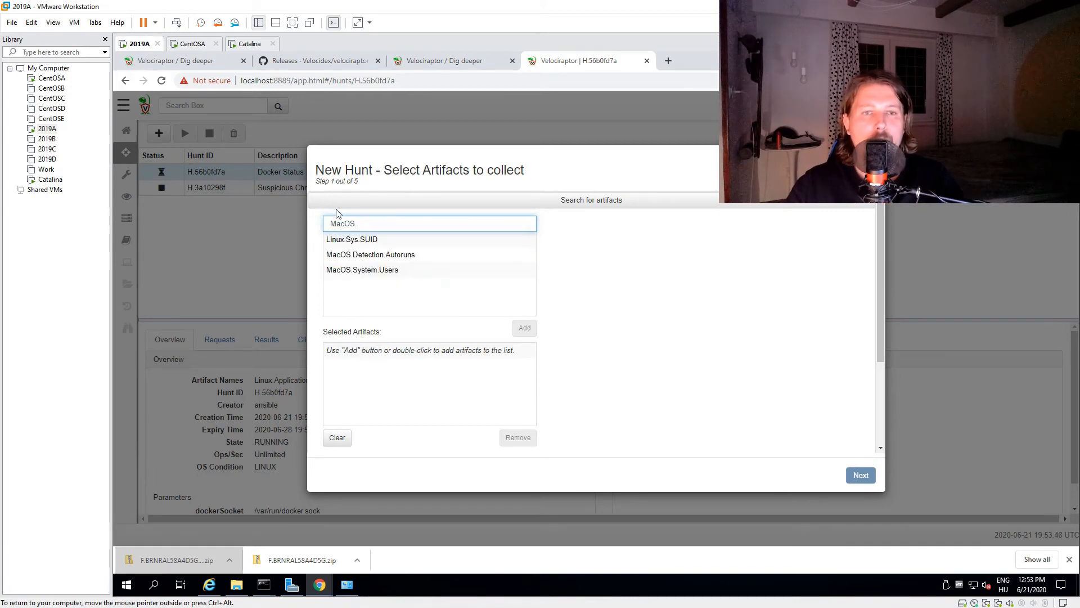
click(373, 271)
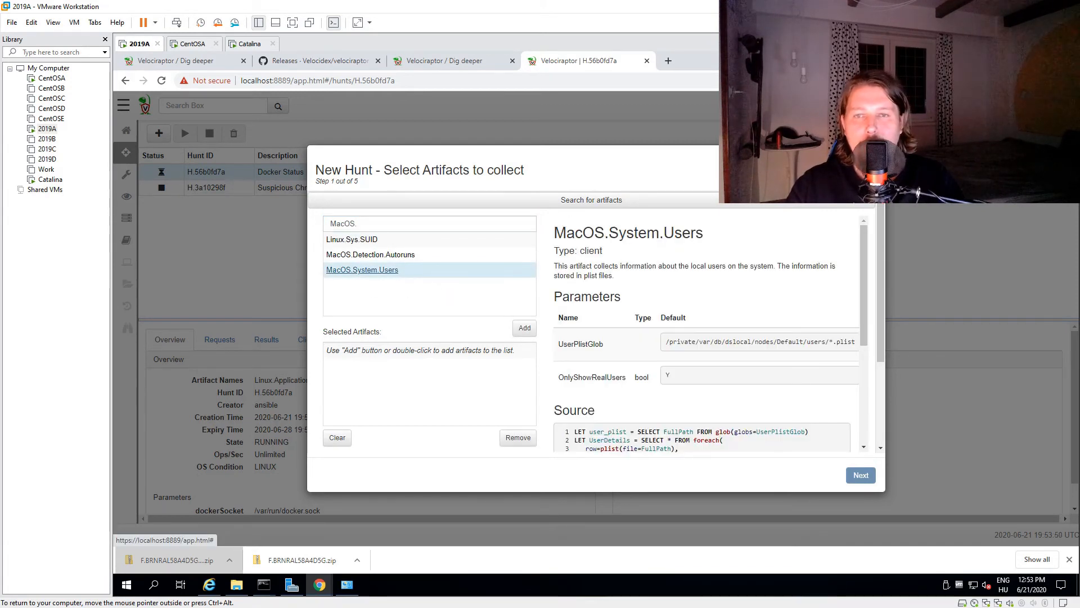
drag(612, 266, 786, 266)
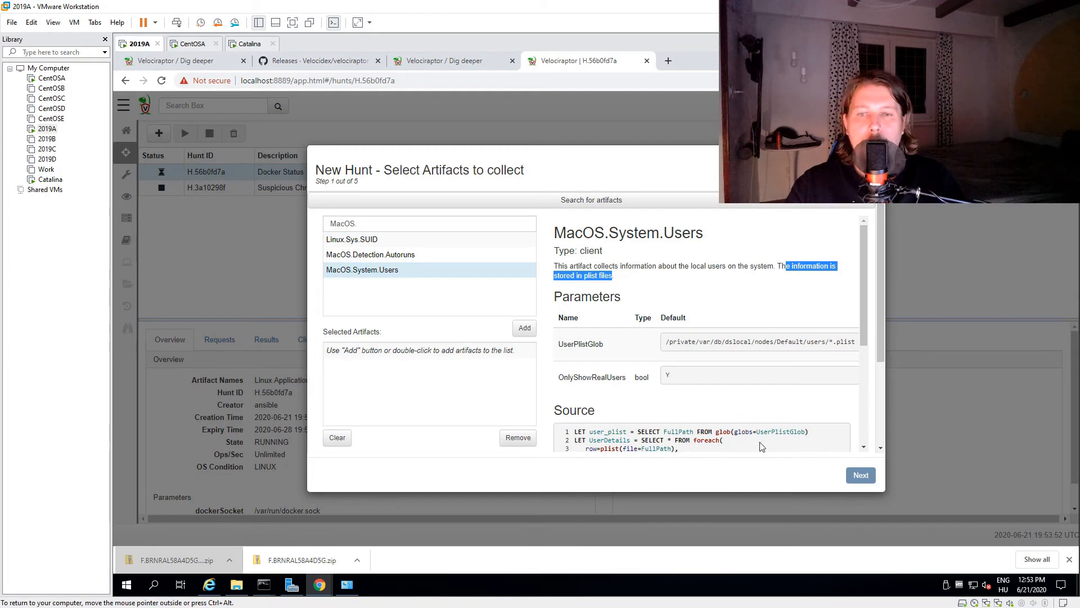
click(707, 379)
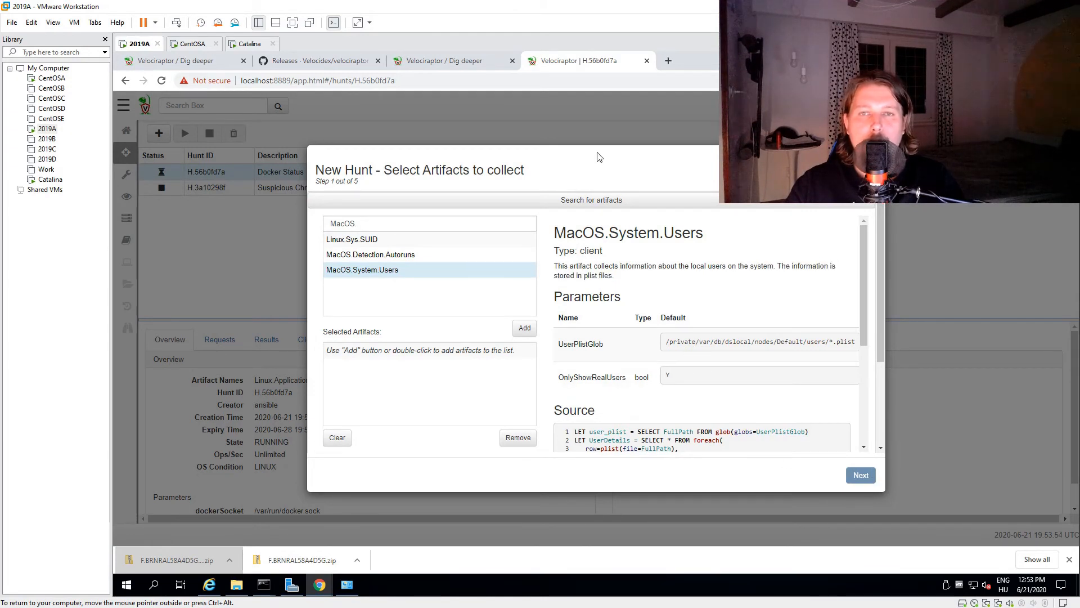
Step: Switch to the Catalina virtual machine, stop its running Velociraptor client and open client.config.yaml in vi
click(248, 44)
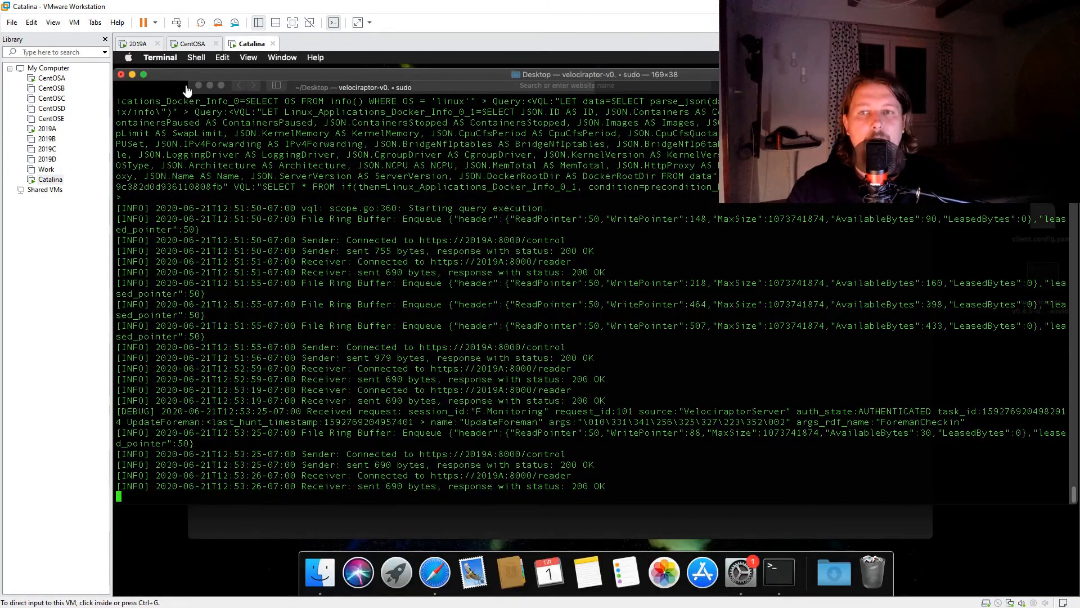
click(509, 353)
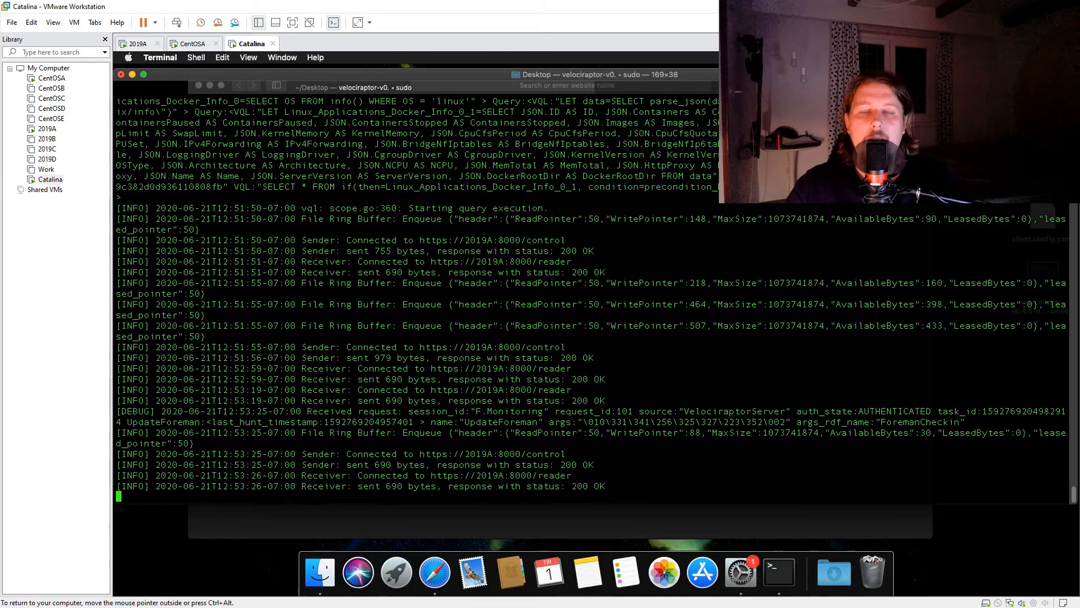
key(ctrl+c)
key(Up)
key(Up)
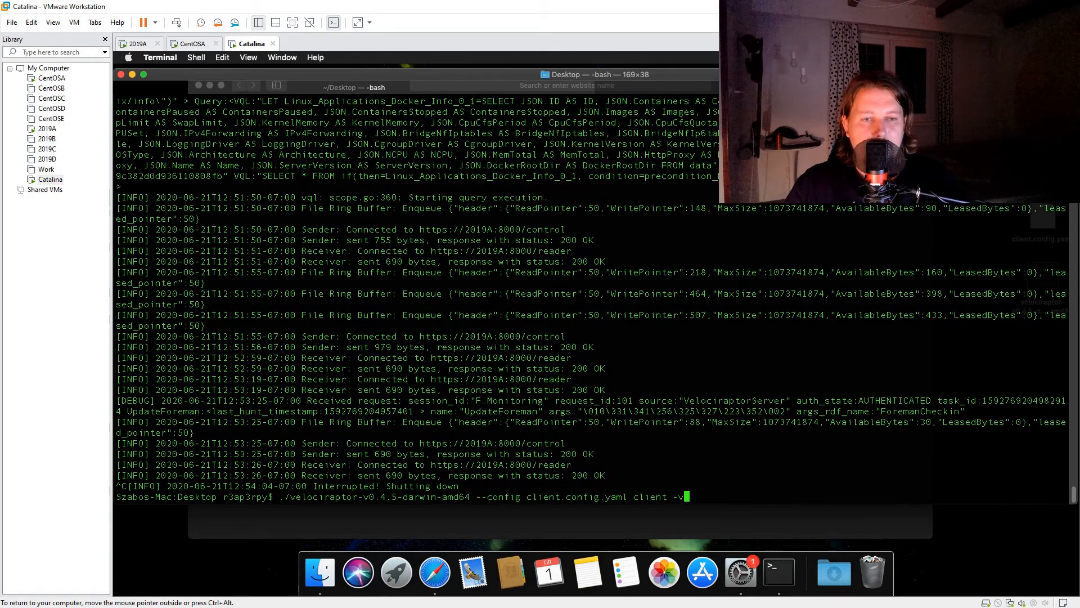
key(ctrl+c)
text(vi client.config.yaml)
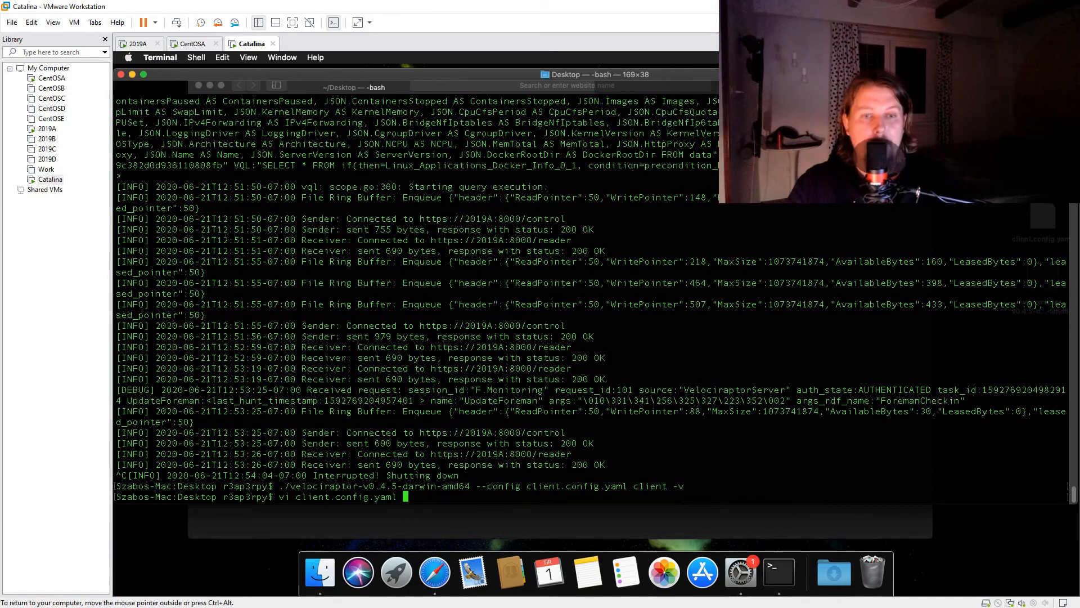
key(Return)
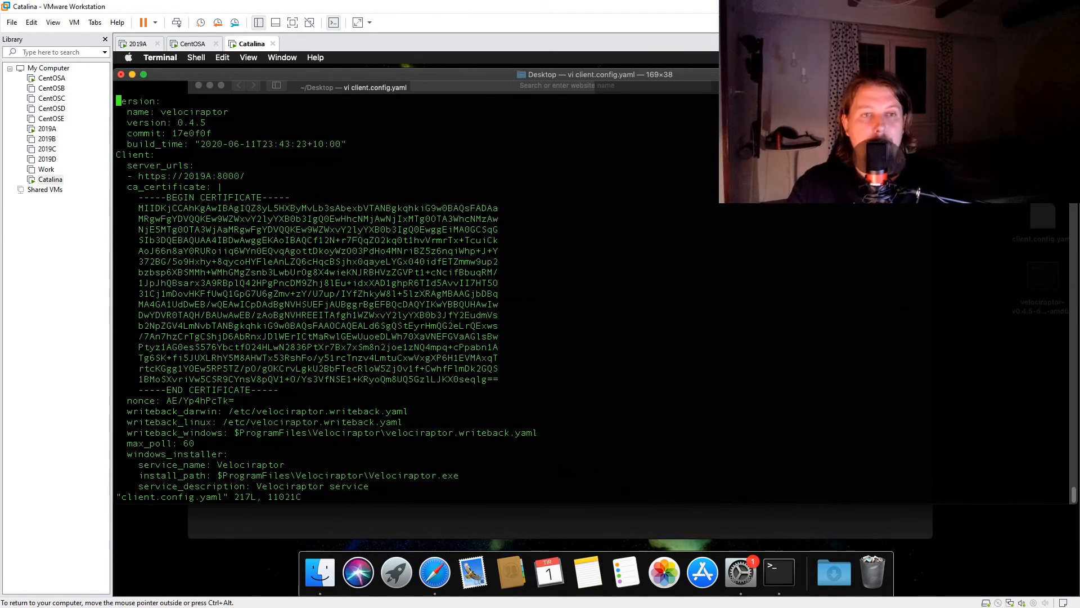
Step: Set server_type to macos at the end of client.config.yaml, save the file and quit vi
key(i)
key(Page_Down)
key(Page_Down)
key(Page_Down)
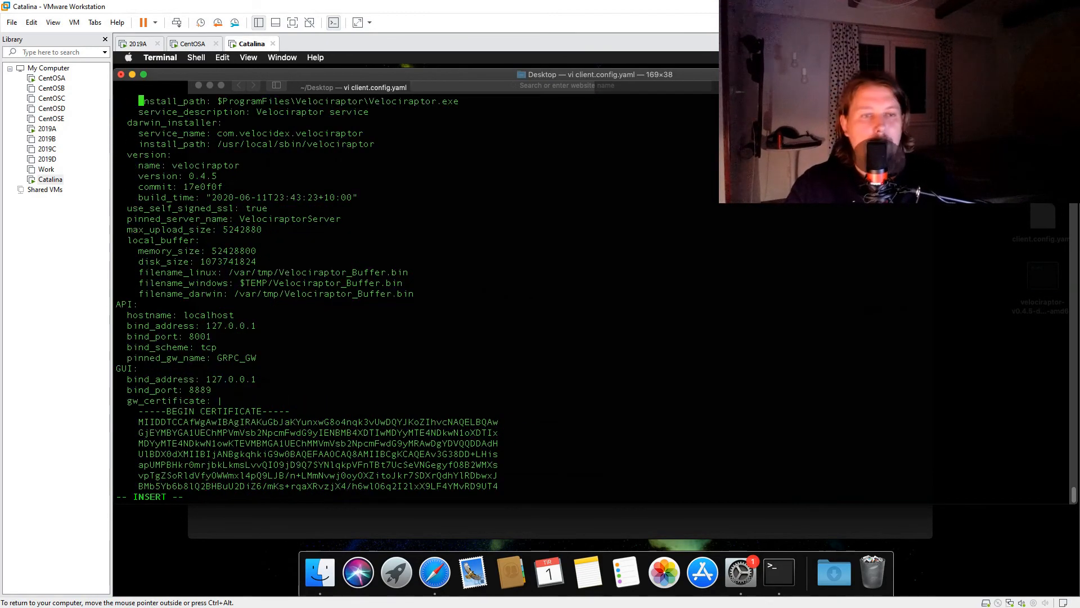
key(Up)
key(Up)
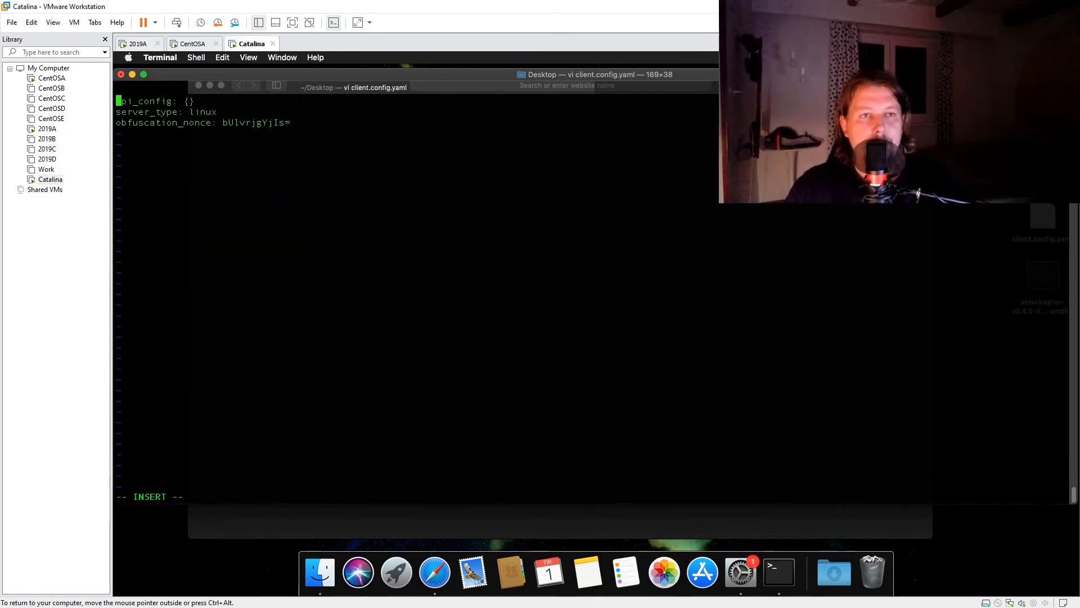
key(Down)
key(Right)
key(Right)
key(Right)
key(Right)
key(Right)
key(Right)
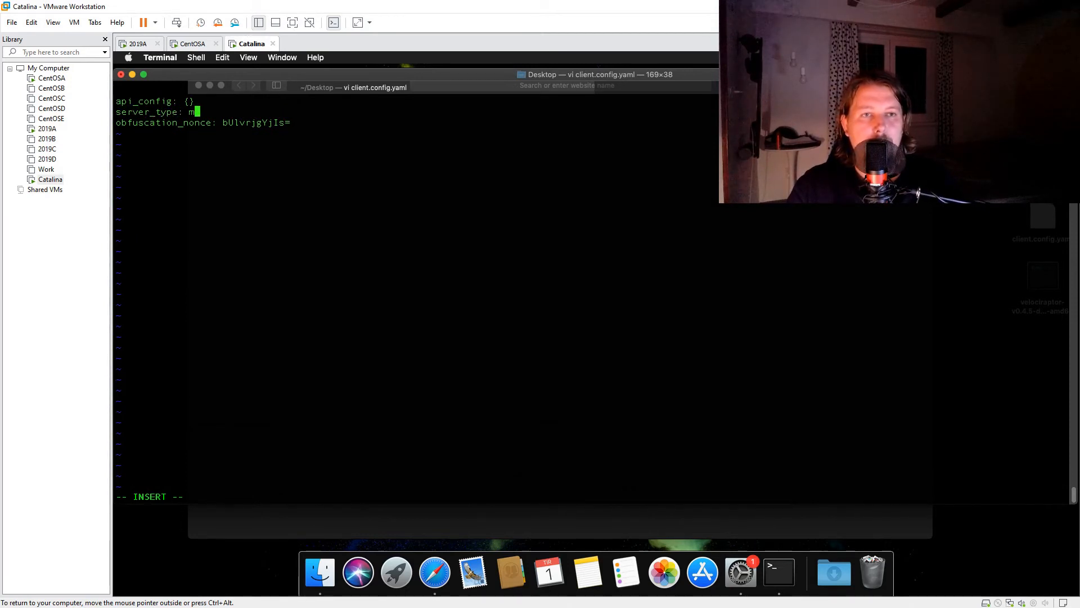
key(Escape)
text(:wq!)
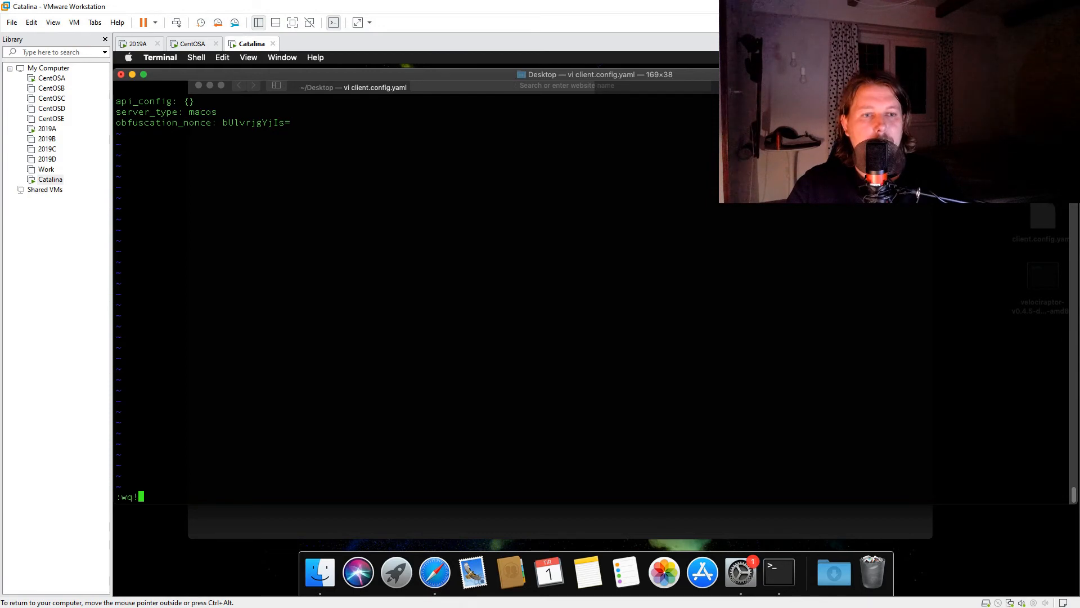
key(Return)
Step: Start velociraptor-v0.4.5-darwin-amd64 with sudo as a verbose client using client.config.yaml, and enter the account password
key(Up)
key(Up)
key(ctrl+a)
text(sudo)
key(ctrl+e)
key(Return)
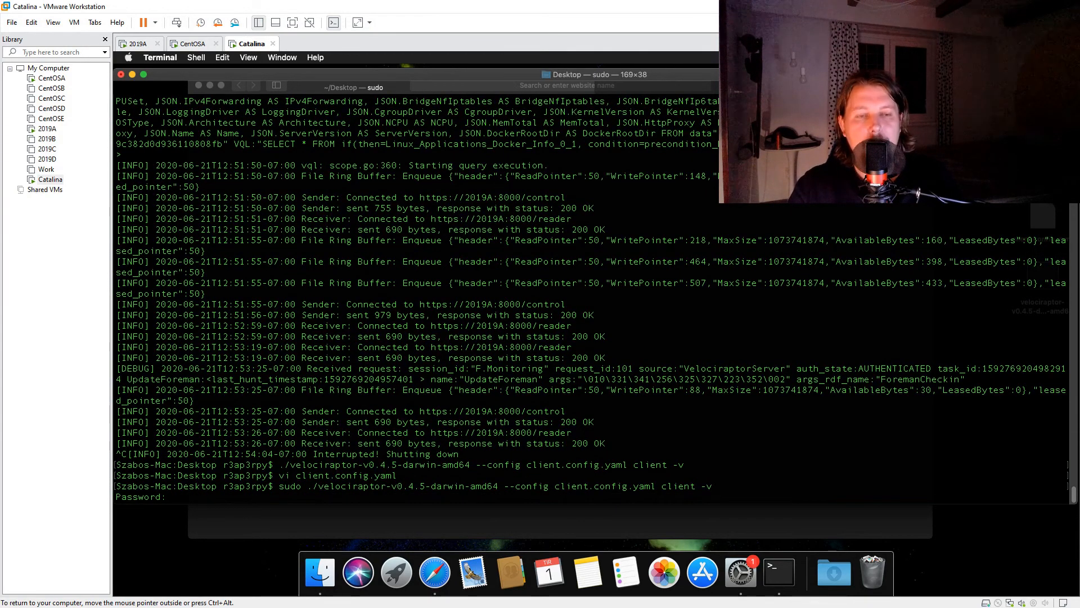
key(Return)
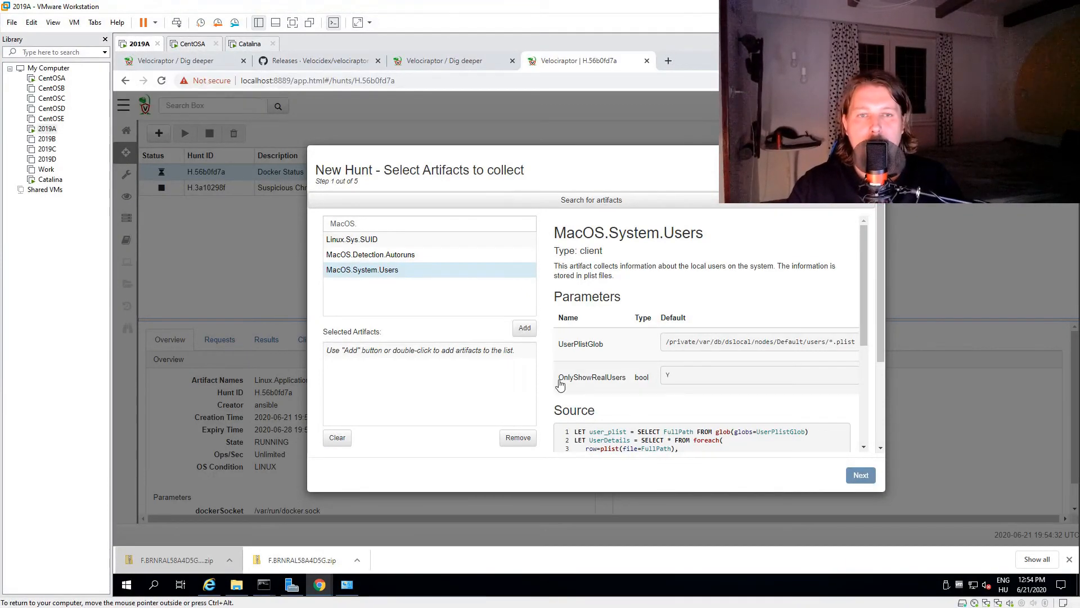
Step: Switch to the 2019A virtual machine, add MacOS.System.Users to the new hunt and give it the description "Users"
double_click(372, 271)
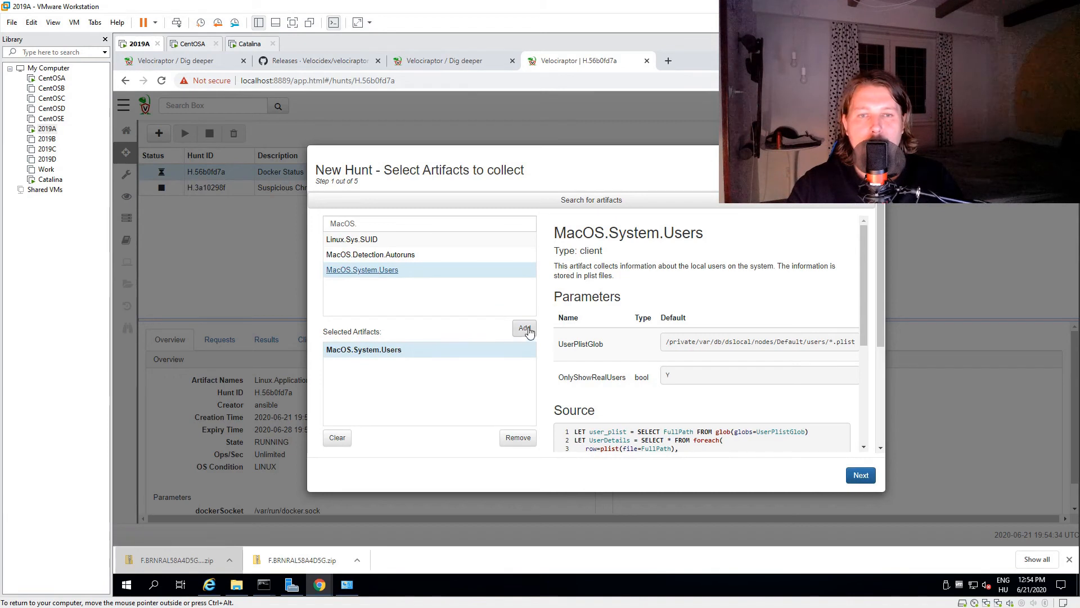
click(860, 475)
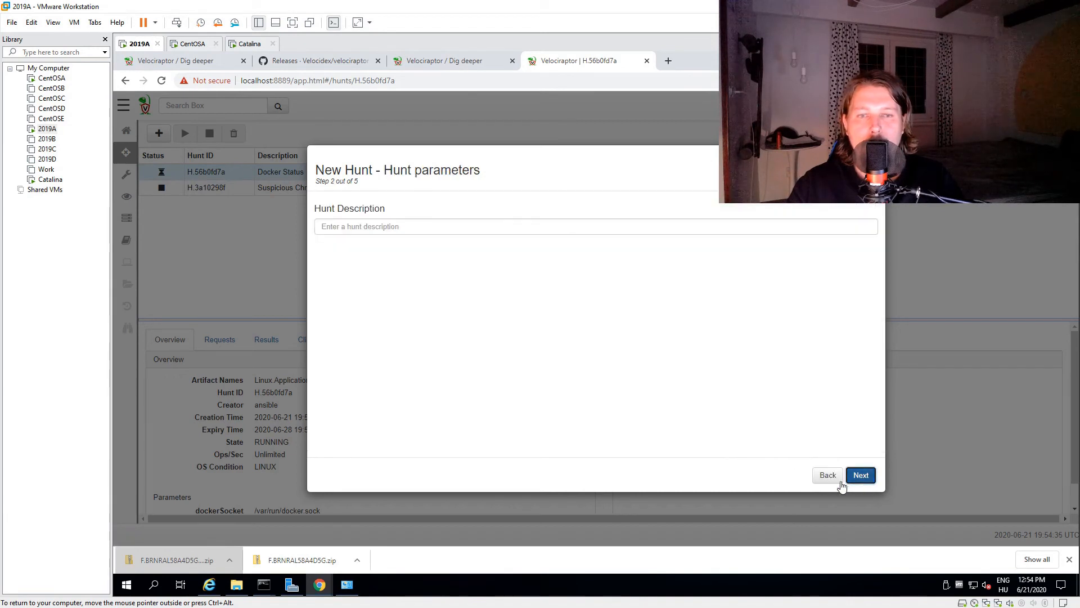
click(447, 228)
text(Users)
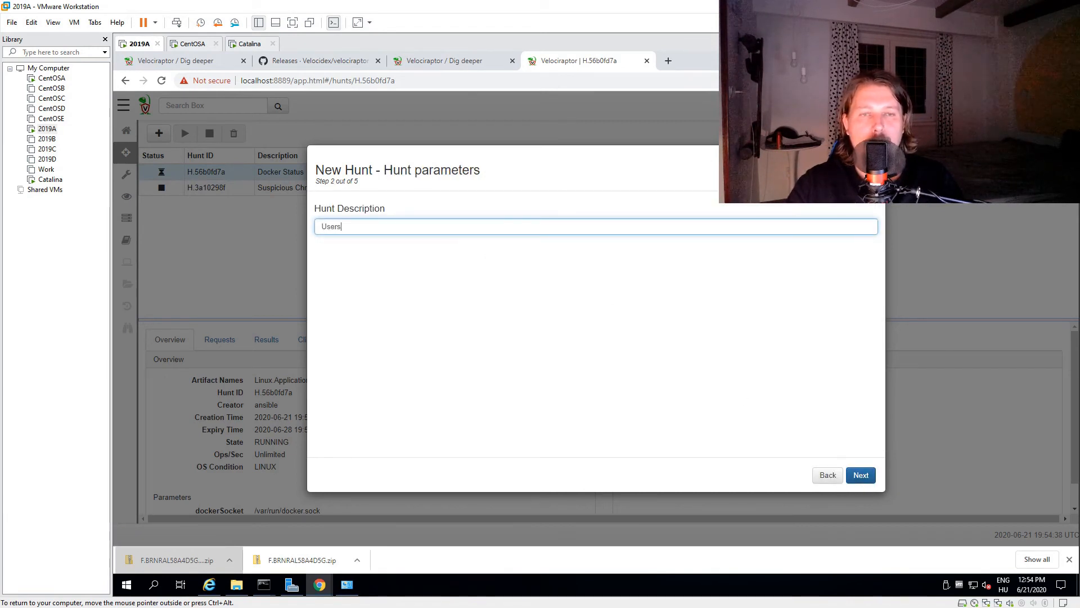
click(861, 476)
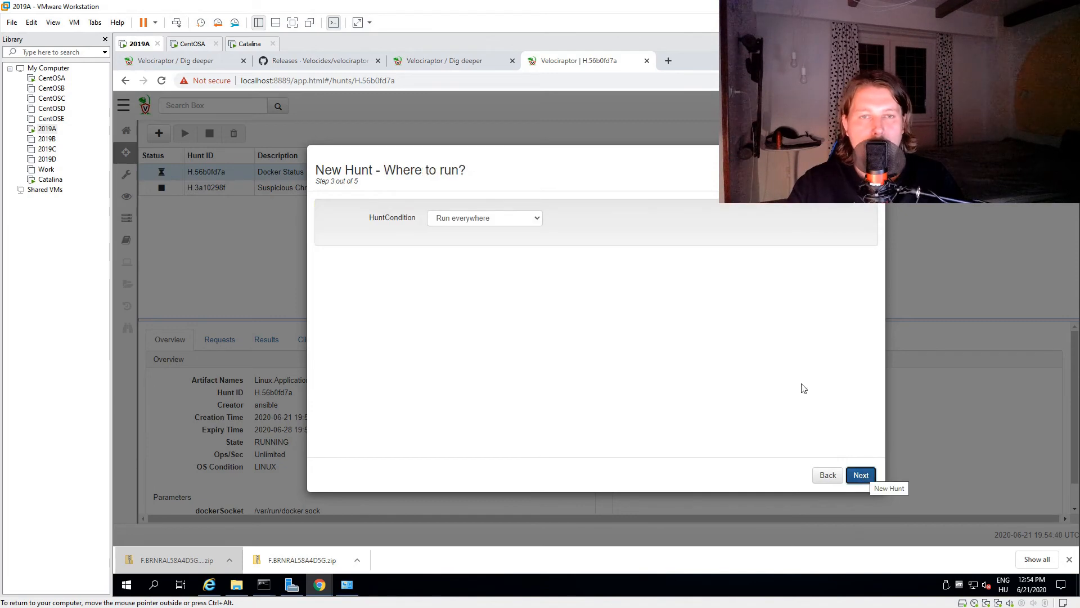
Step: Restrict the hunt by operating system to MacOS and create the hunt
click(457, 220)
click(477, 251)
click(498, 244)
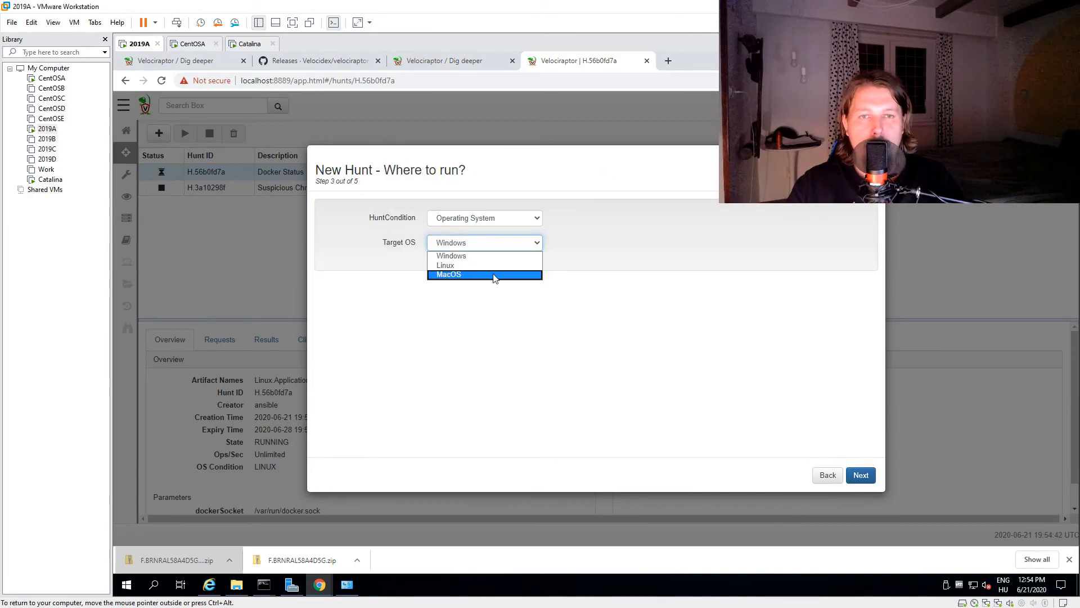
click(494, 277)
click(860, 476)
click(860, 476)
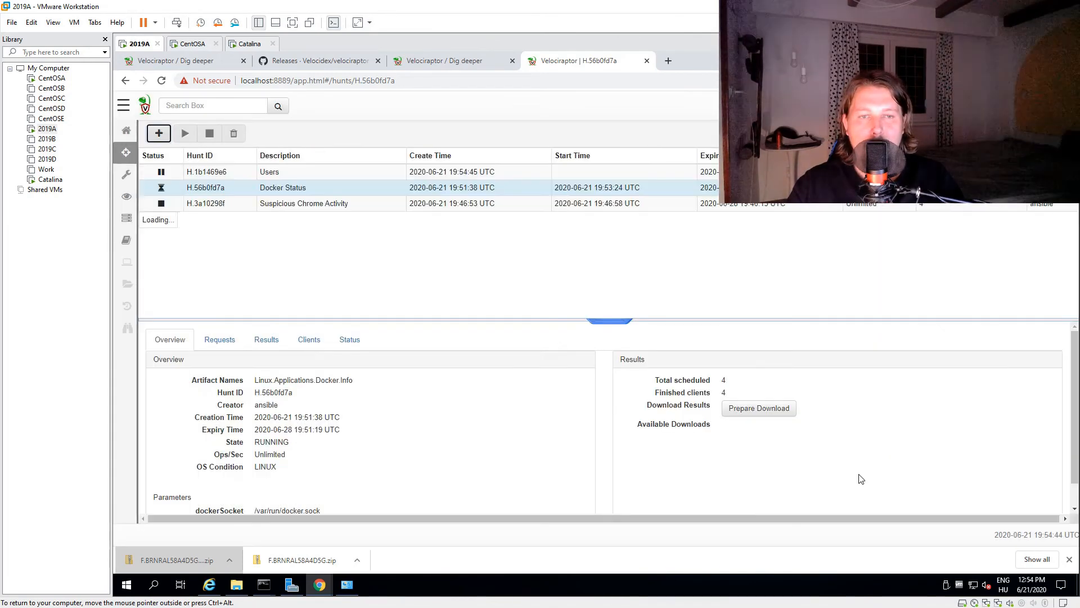
Step: Run the paused Users hunt, confirm the start and dismiss the dialog
click(212, 173)
click(193, 136)
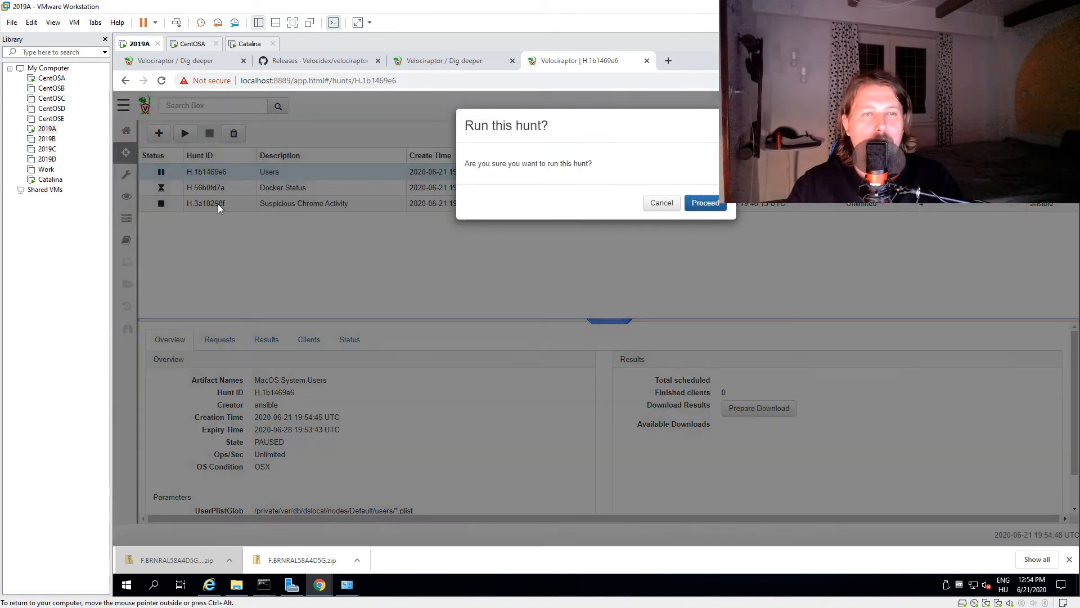
click(705, 201)
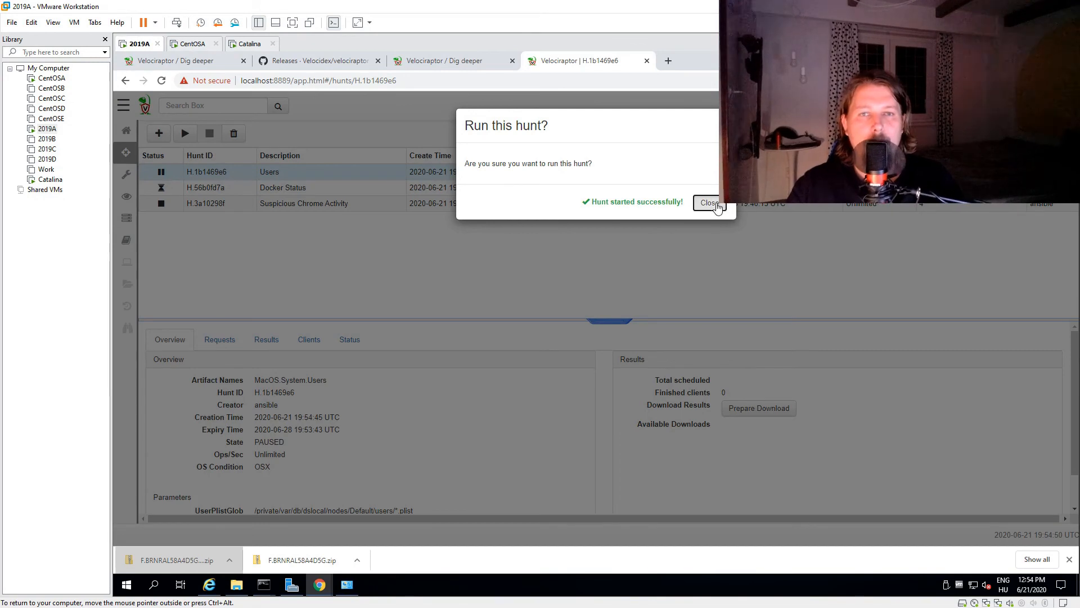
click(716, 203)
Step: Review the Docker Status hunt's results, status and participating clients
click(308, 189)
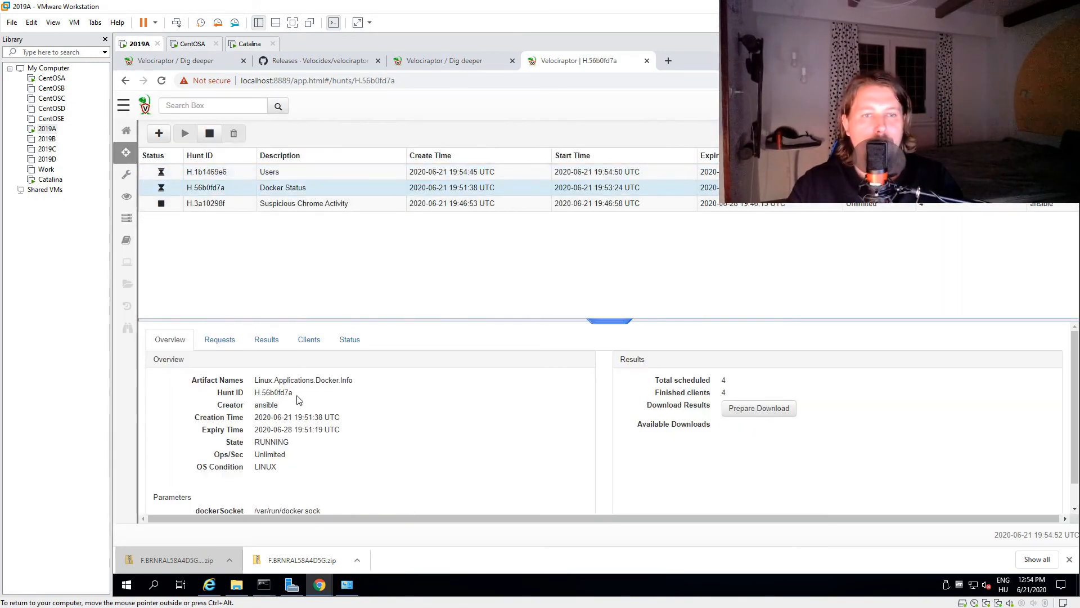
click(267, 340)
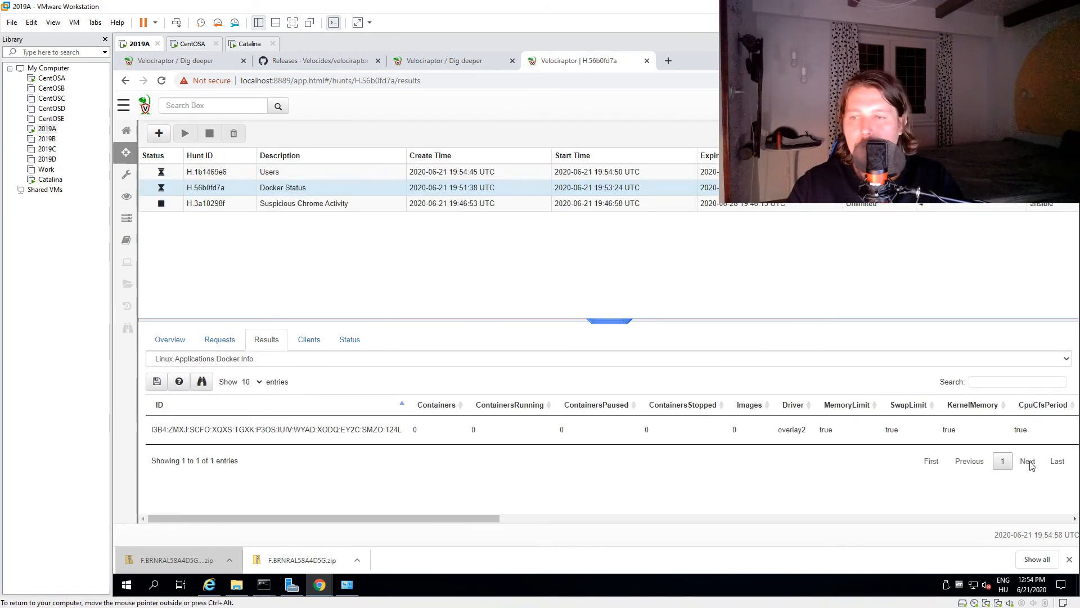
click(349, 339)
click(309, 340)
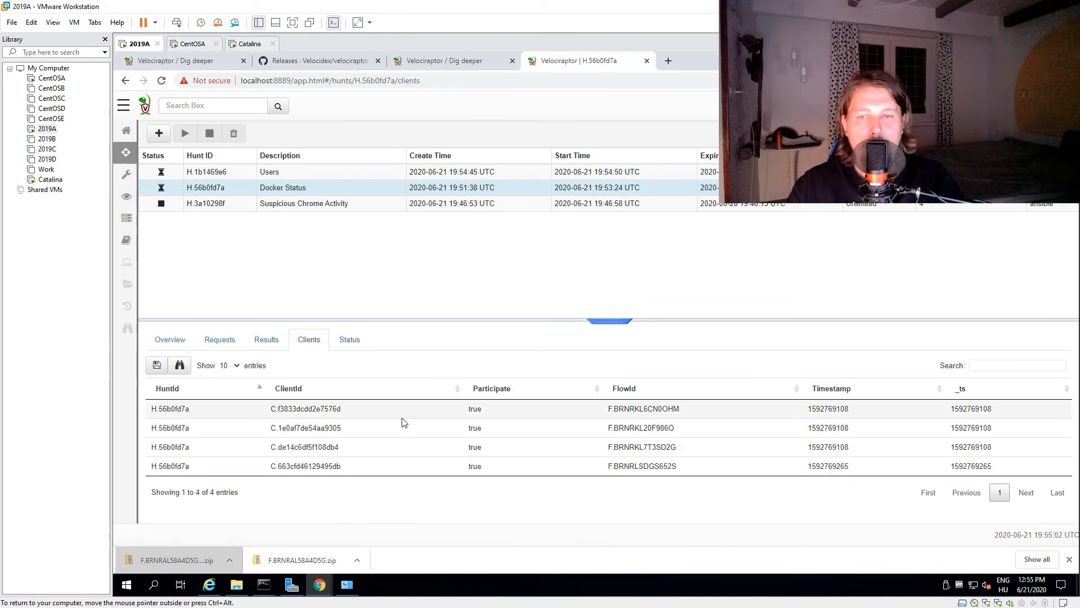
Step: Search the clients for host:centosa
click(187, 106)
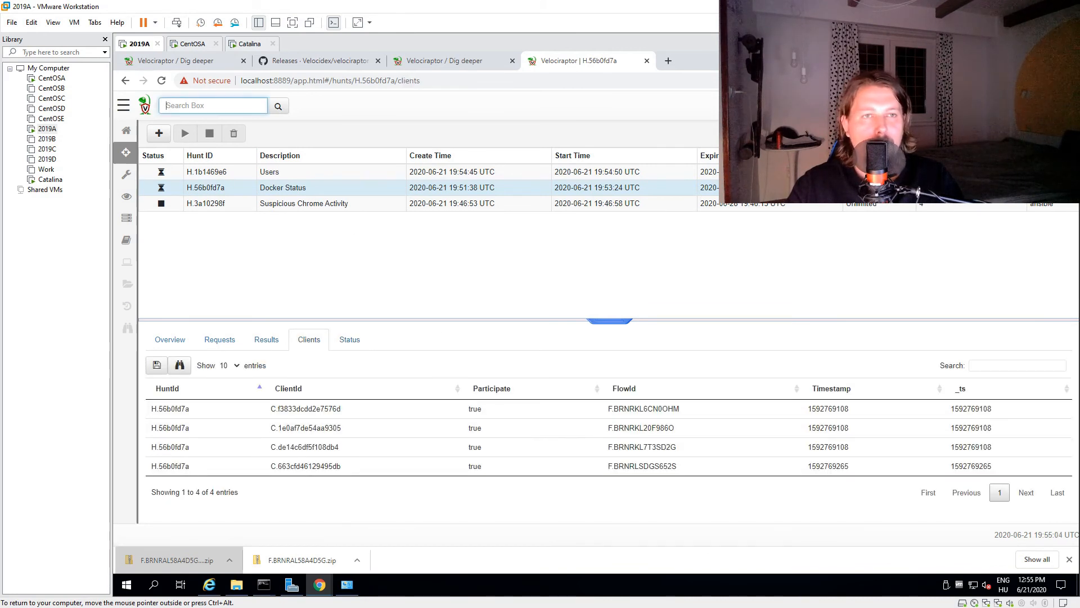
text(host:)
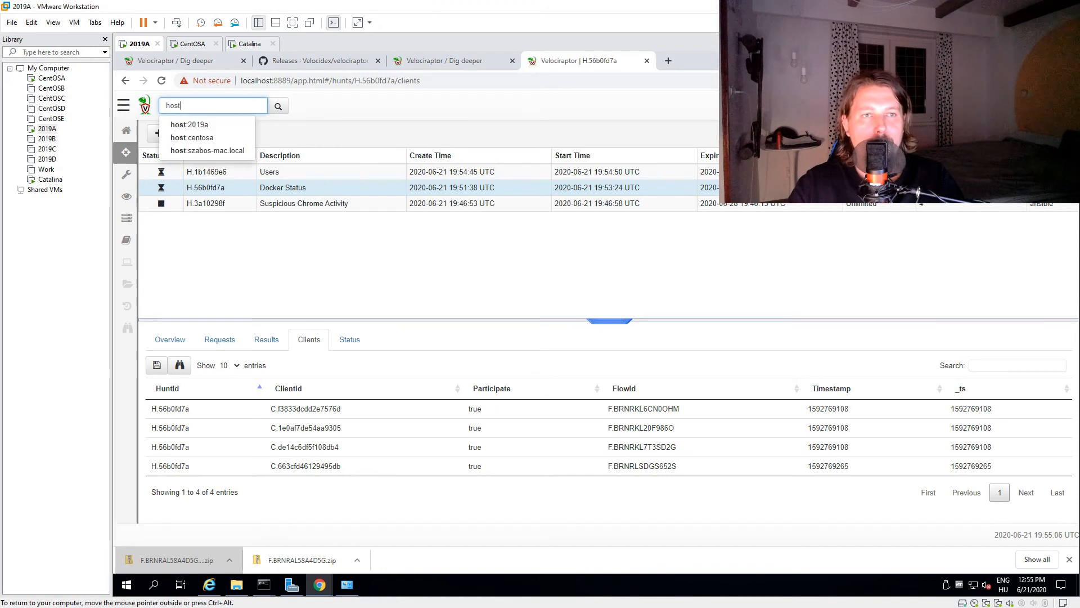
key(Down)
key(Down)
key(Return)
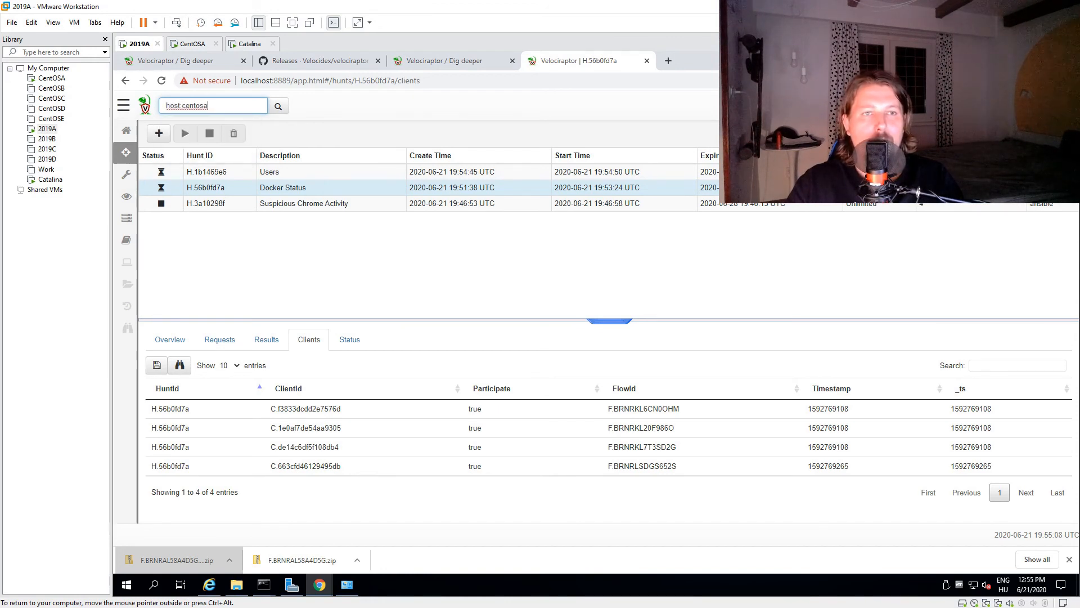
click(280, 107)
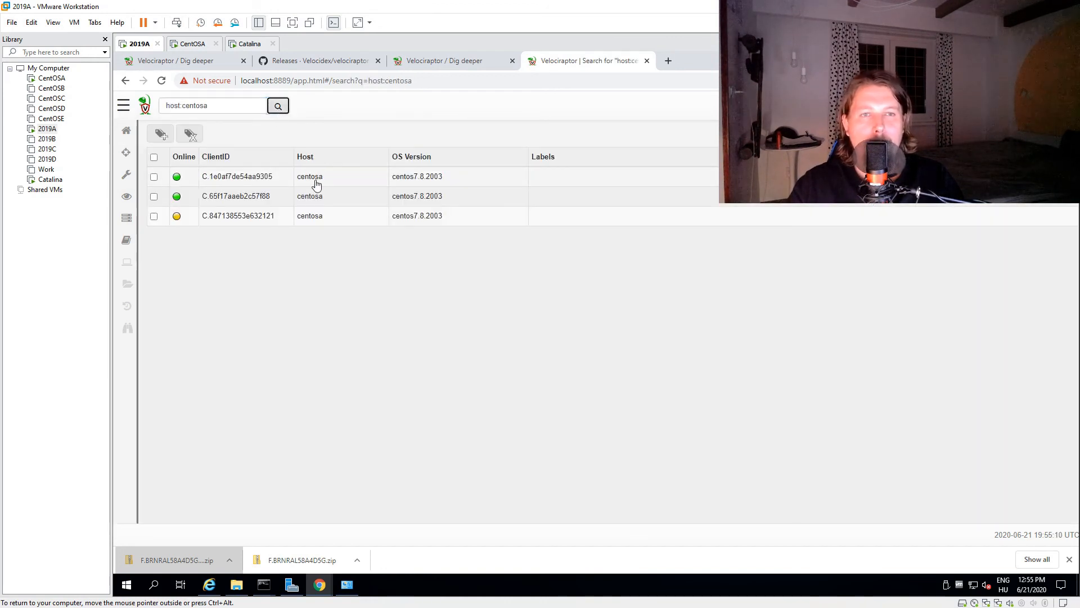
Step: Open the first centosa client and view its collected Linux.Applications.Docker.Info flow
click(317, 184)
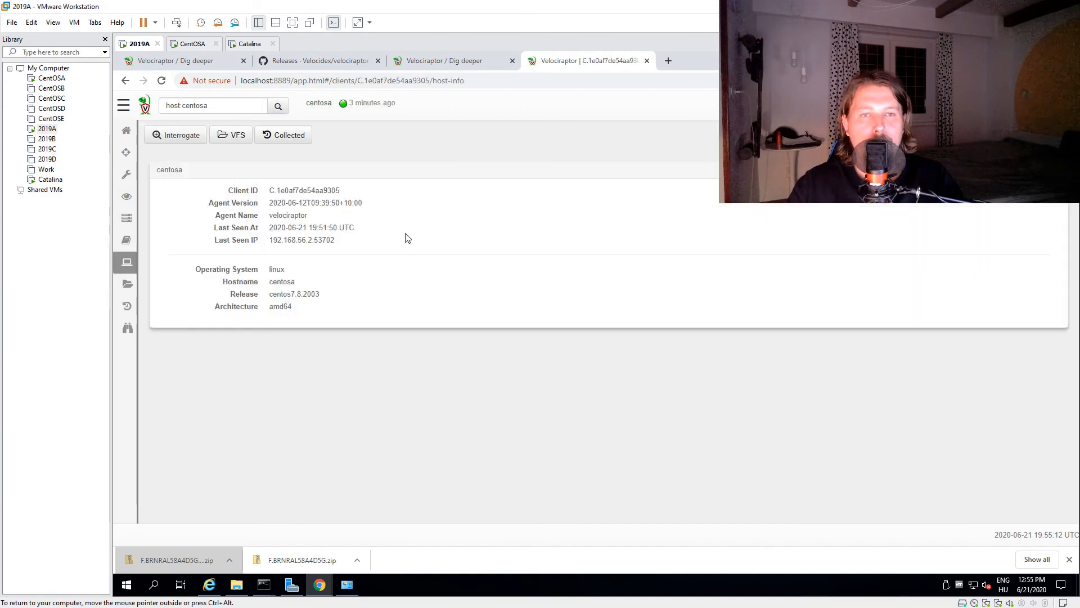
click(265, 135)
click(293, 137)
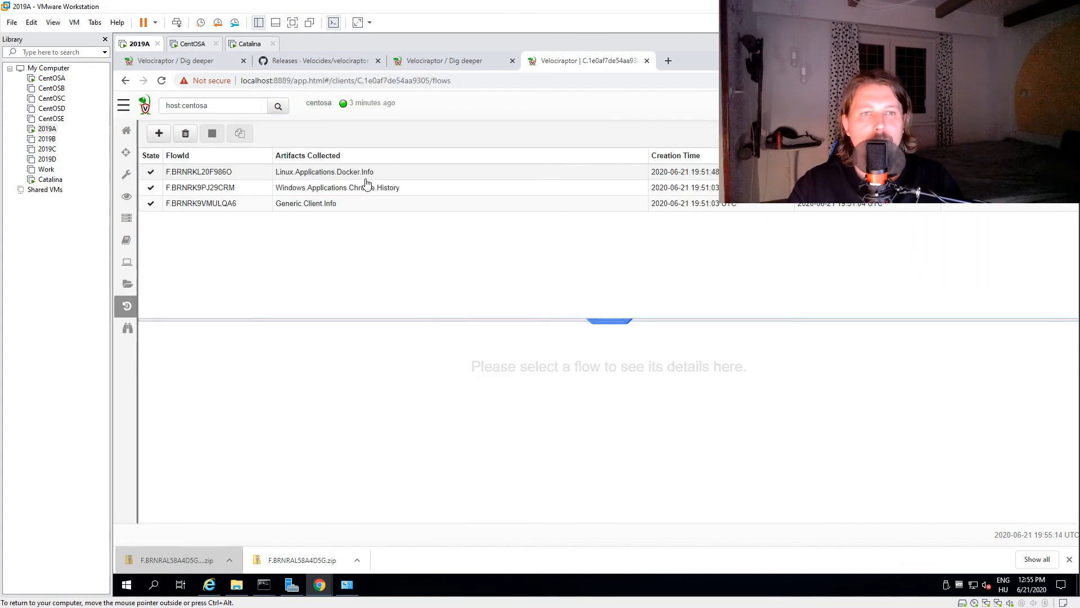
click(368, 175)
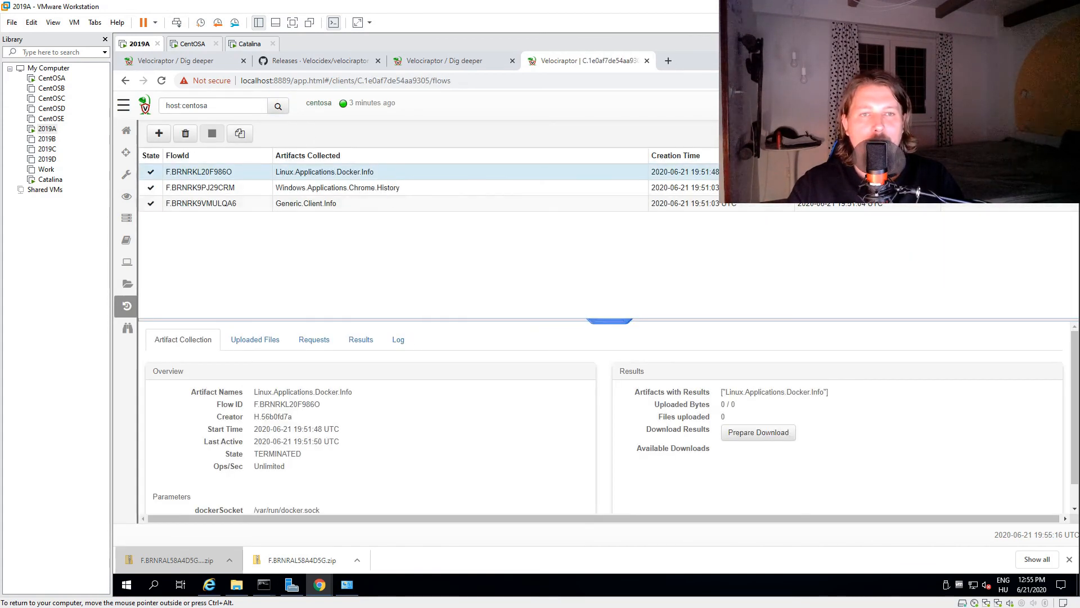
Step: Search the clients by the Mac's host name using the suggested host: entry
drag(213, 107, 193, 107)
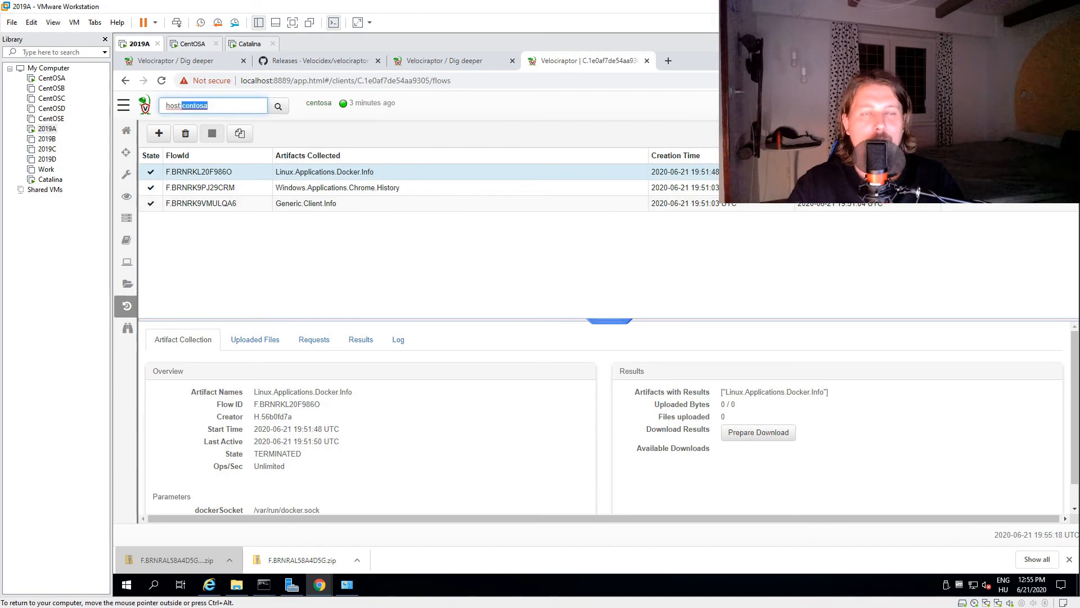
text(sz)
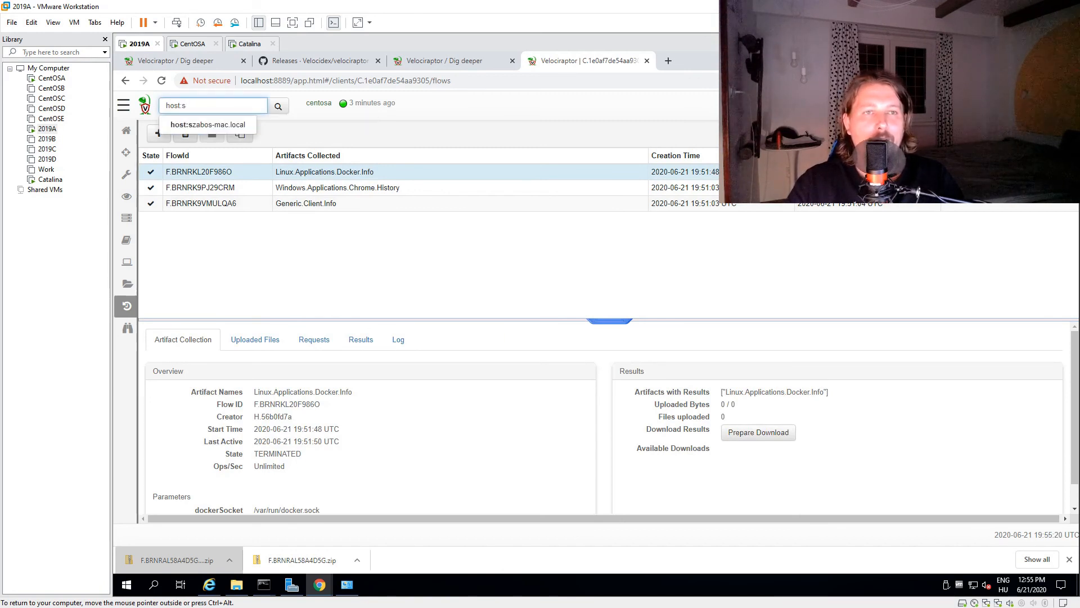
key(Down)
key(Return)
click(278, 106)
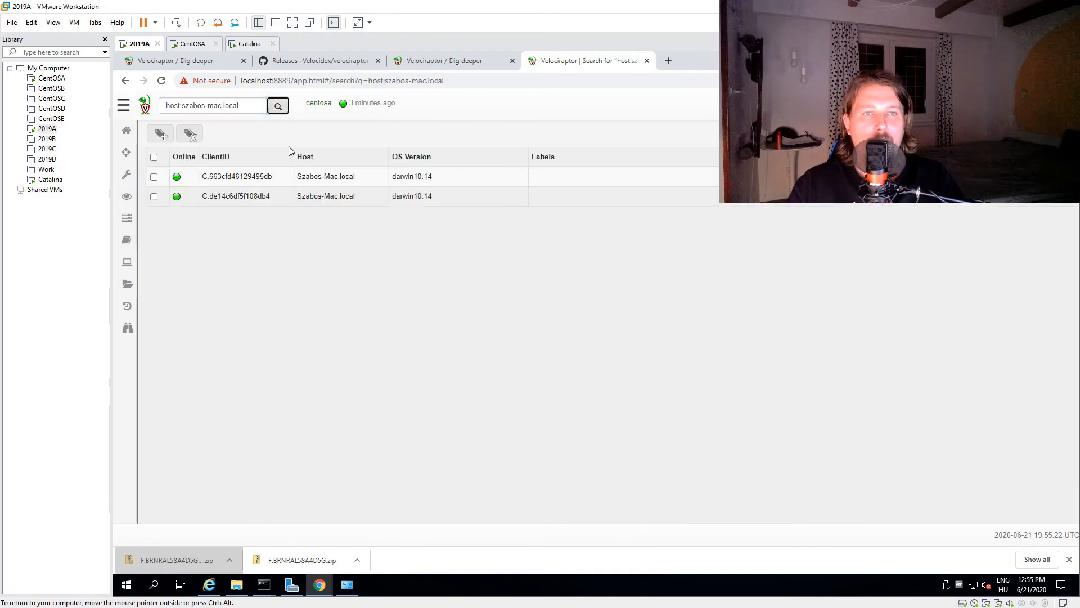
Step: Open the first Mac client's collected MacOS.System.Users flow and review its requests, results, log and uploaded files
click(248, 178)
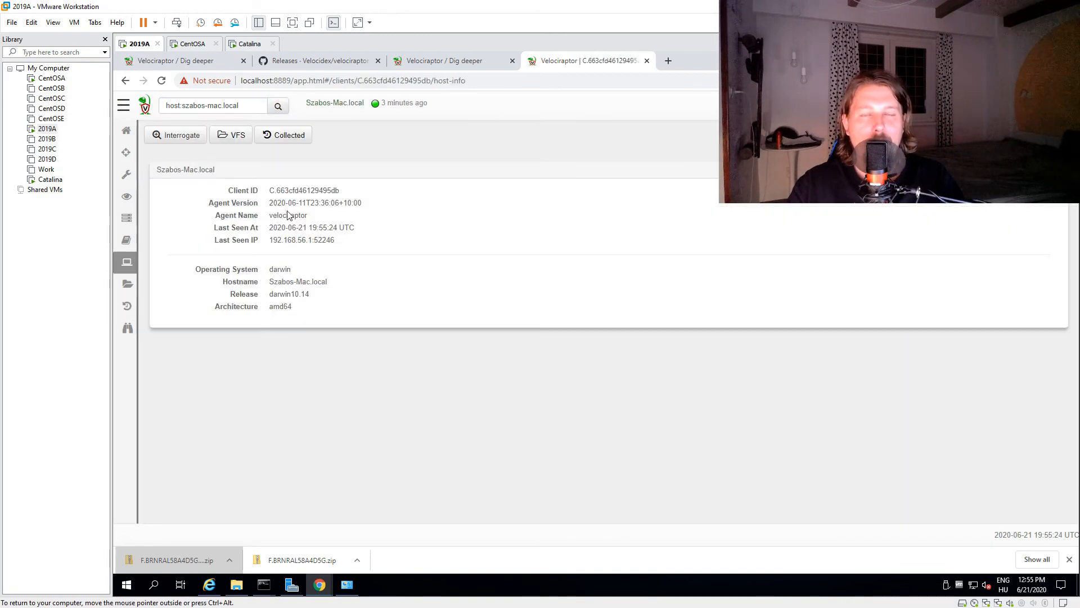
click(287, 135)
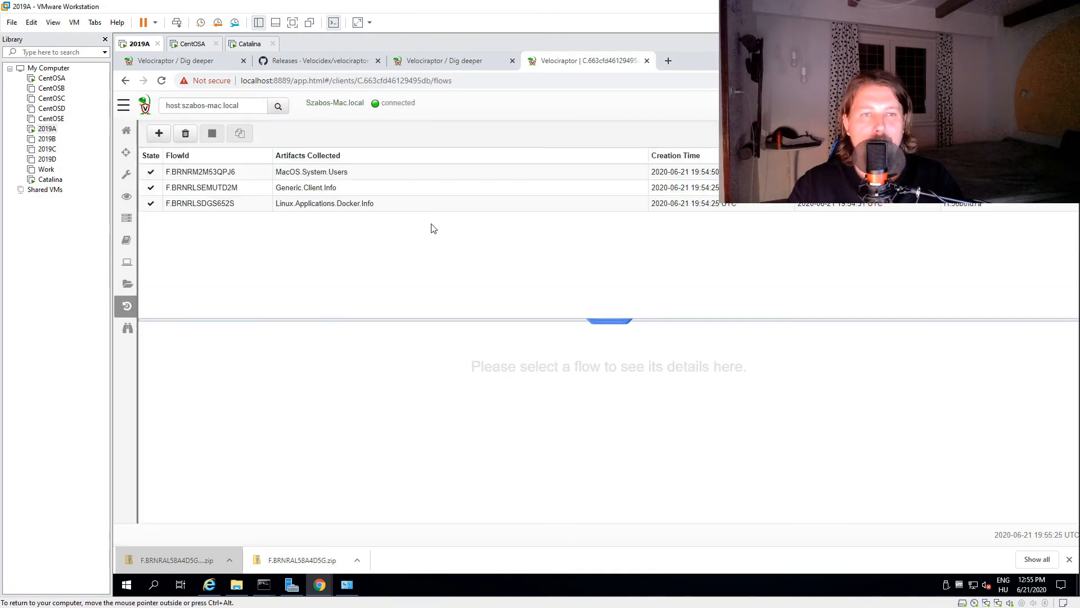
click(303, 171)
click(314, 340)
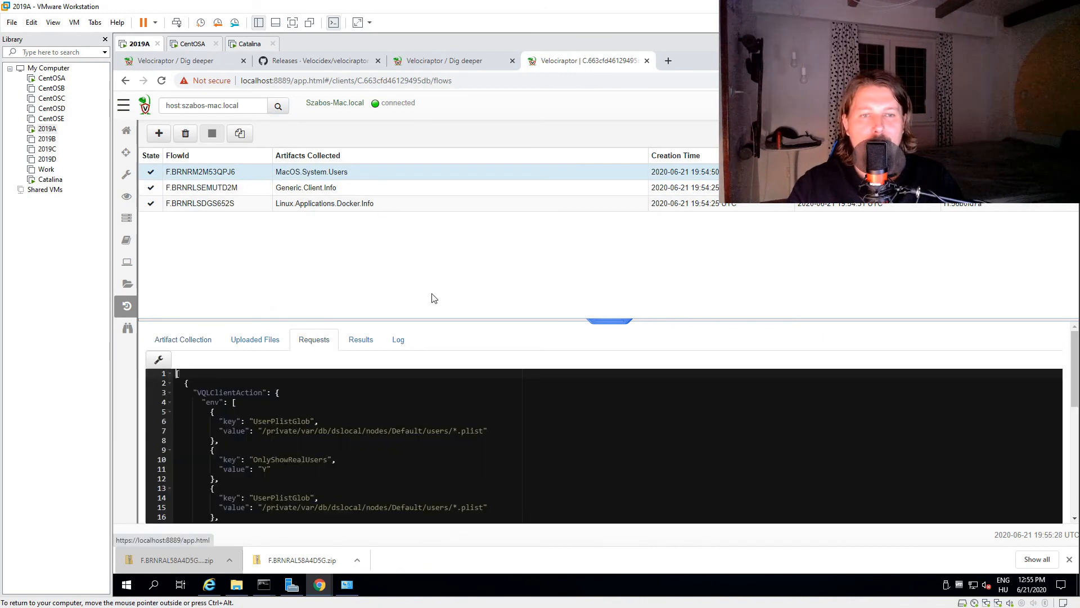
click(361, 340)
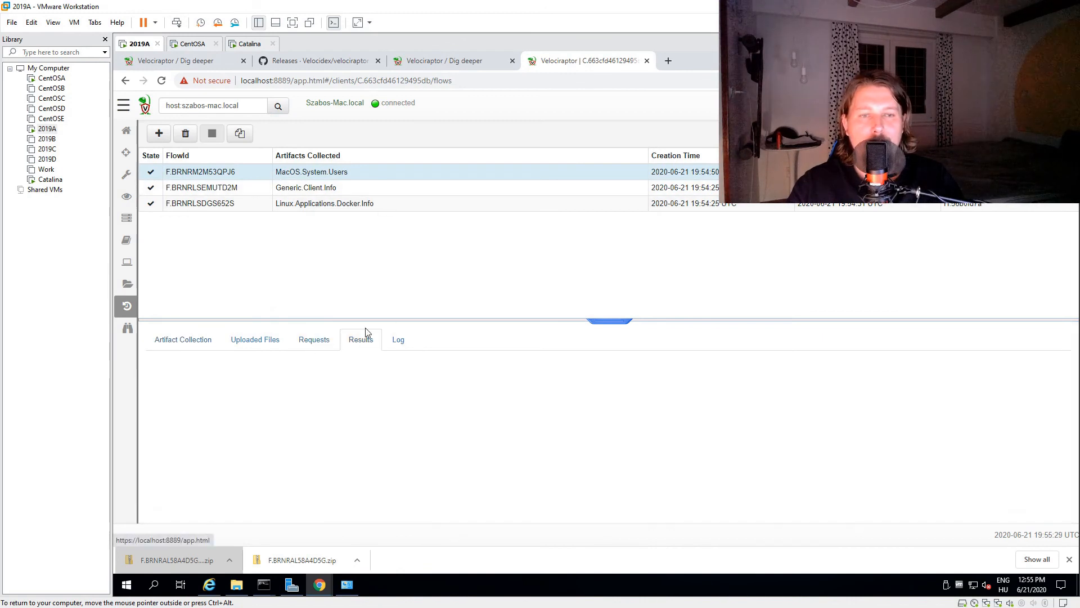
click(398, 349)
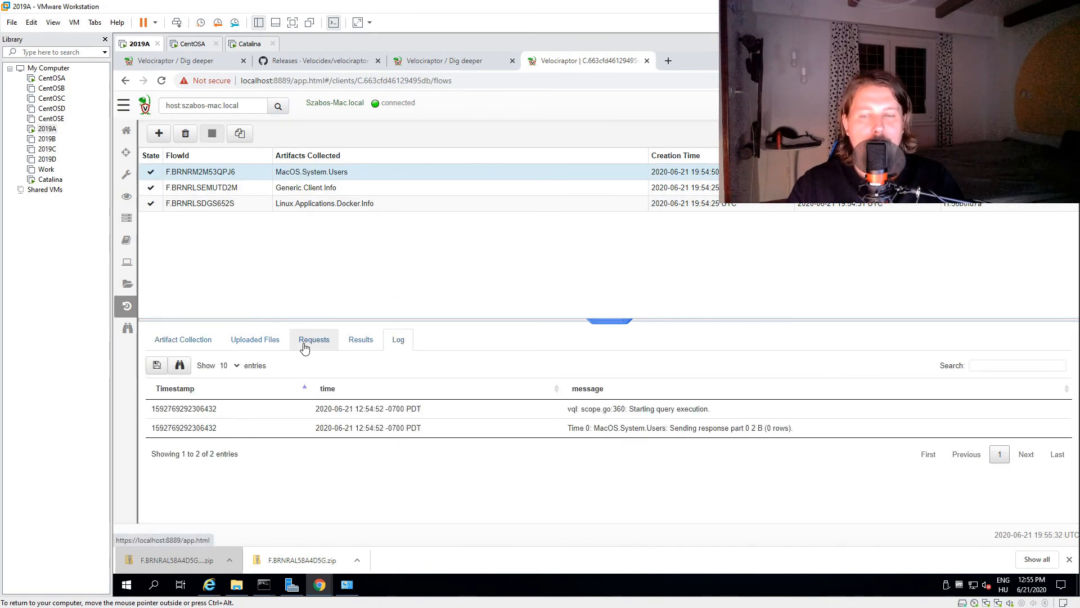
click(274, 341)
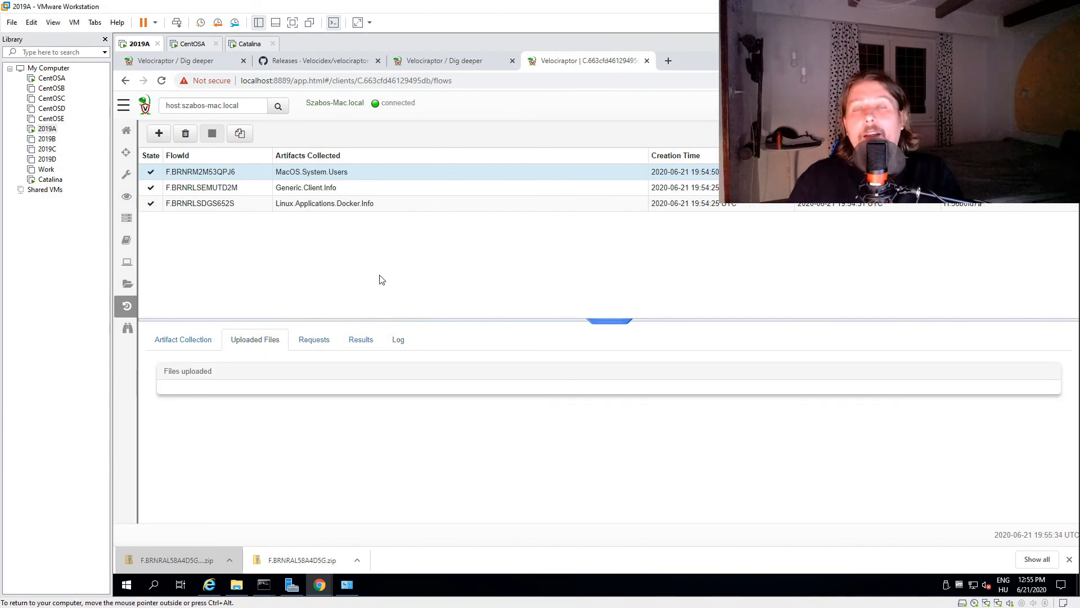